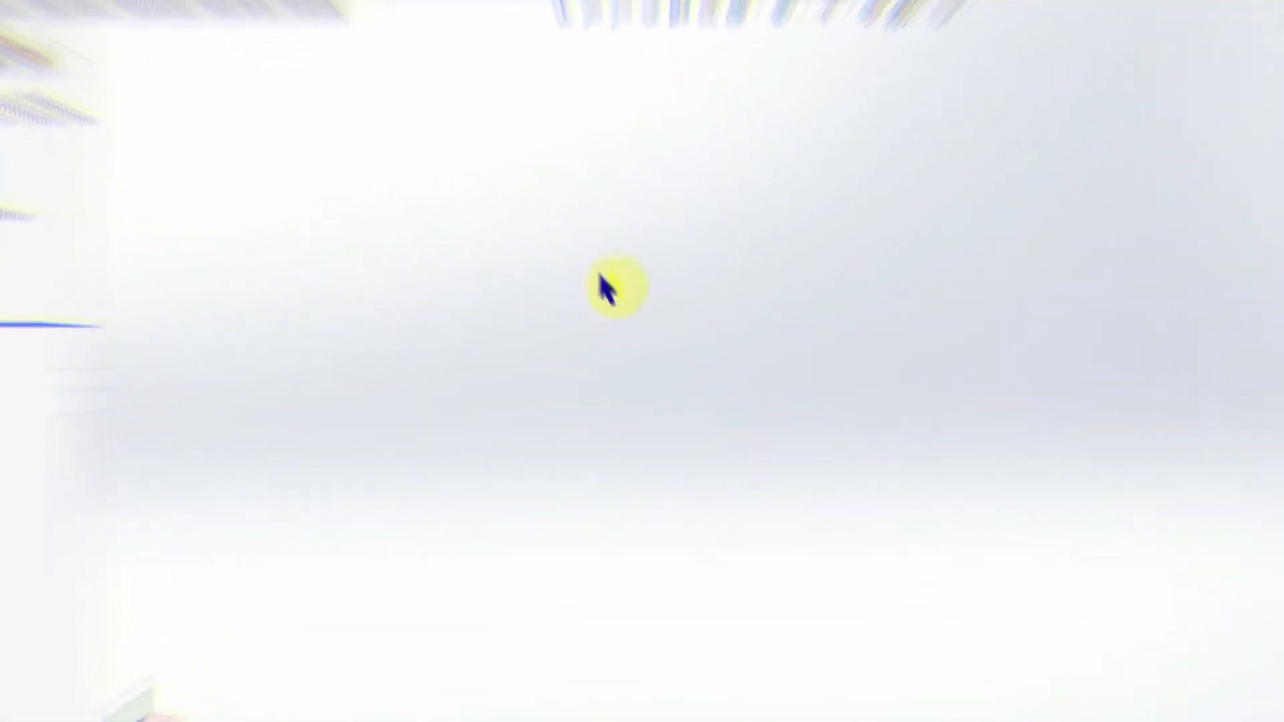
Step: Select Top Plane in the FeatureManager tree of the blank Part1
click(111, 286)
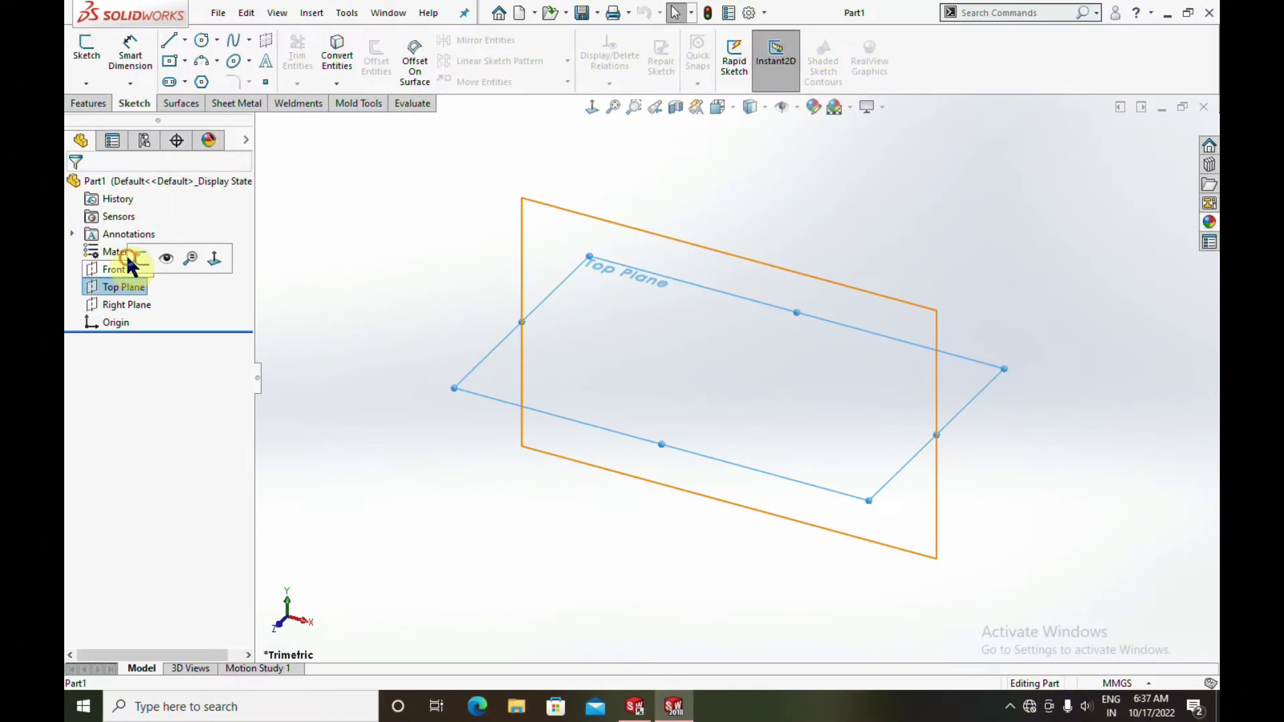
Step: Start Sketch1 on the Top Plane, briefly opening and closing the Trim Entities dropdown
right_click(117, 284)
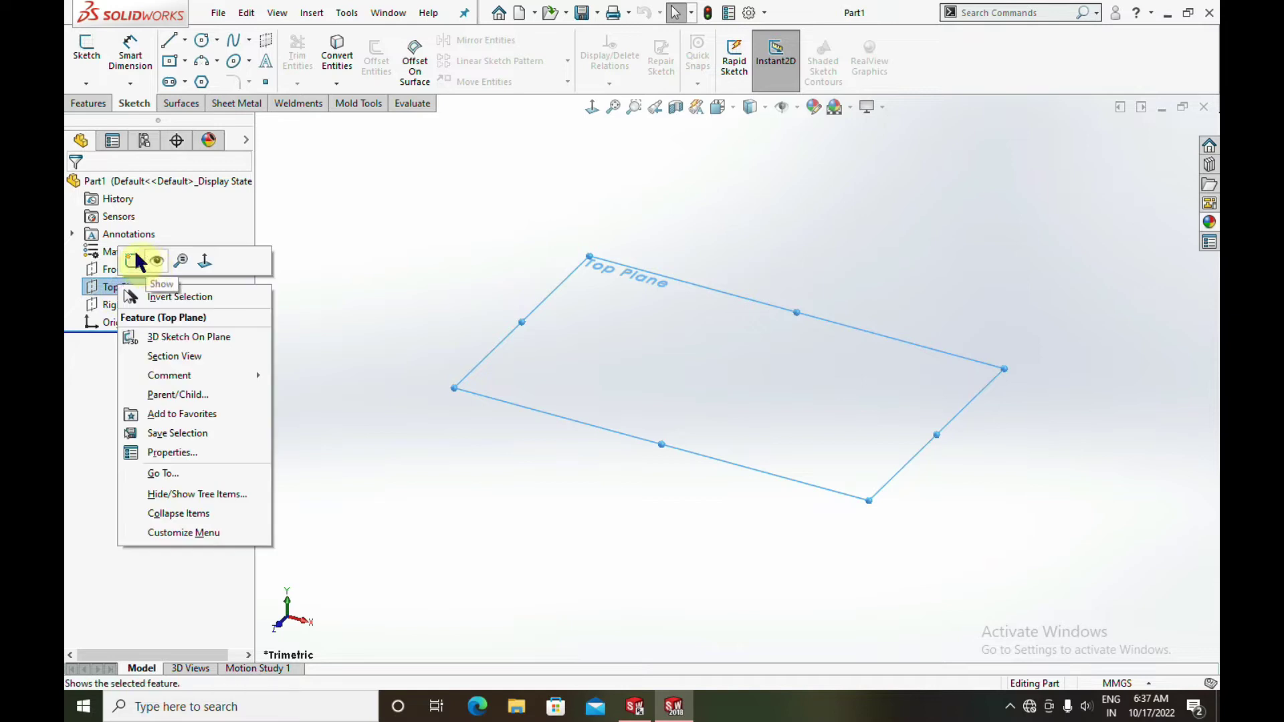
click(133, 261)
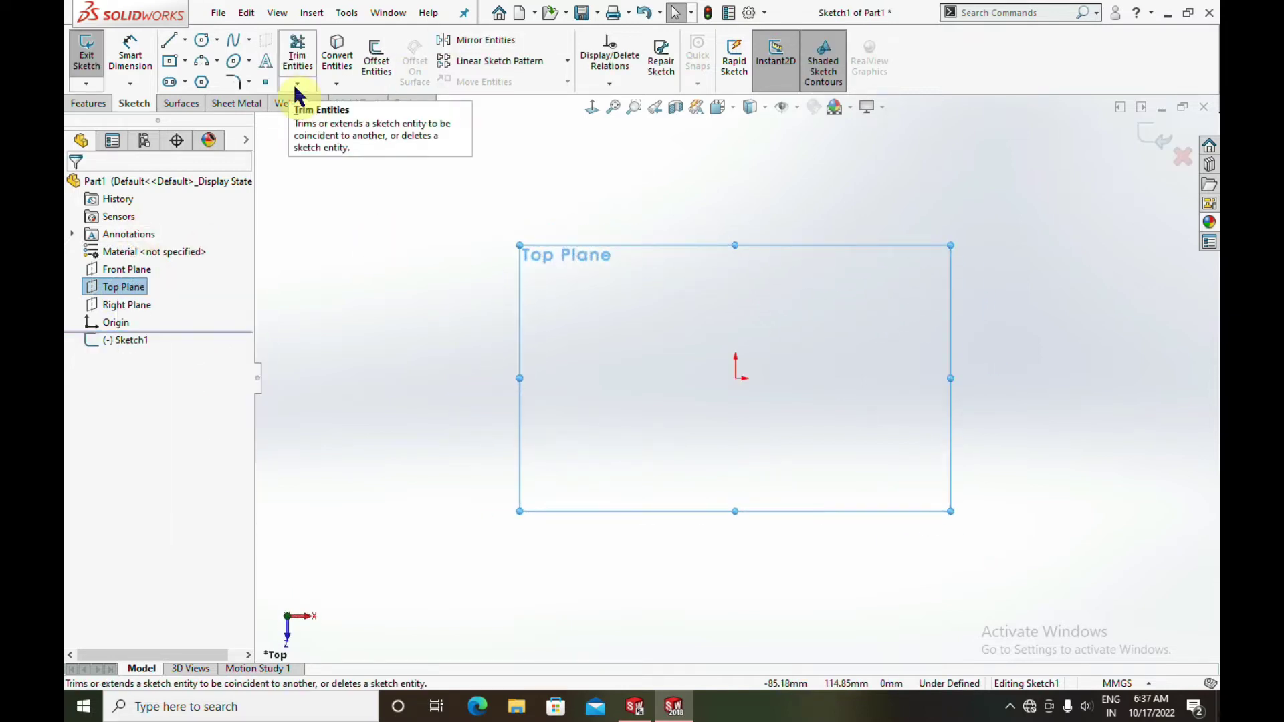
click(297, 84)
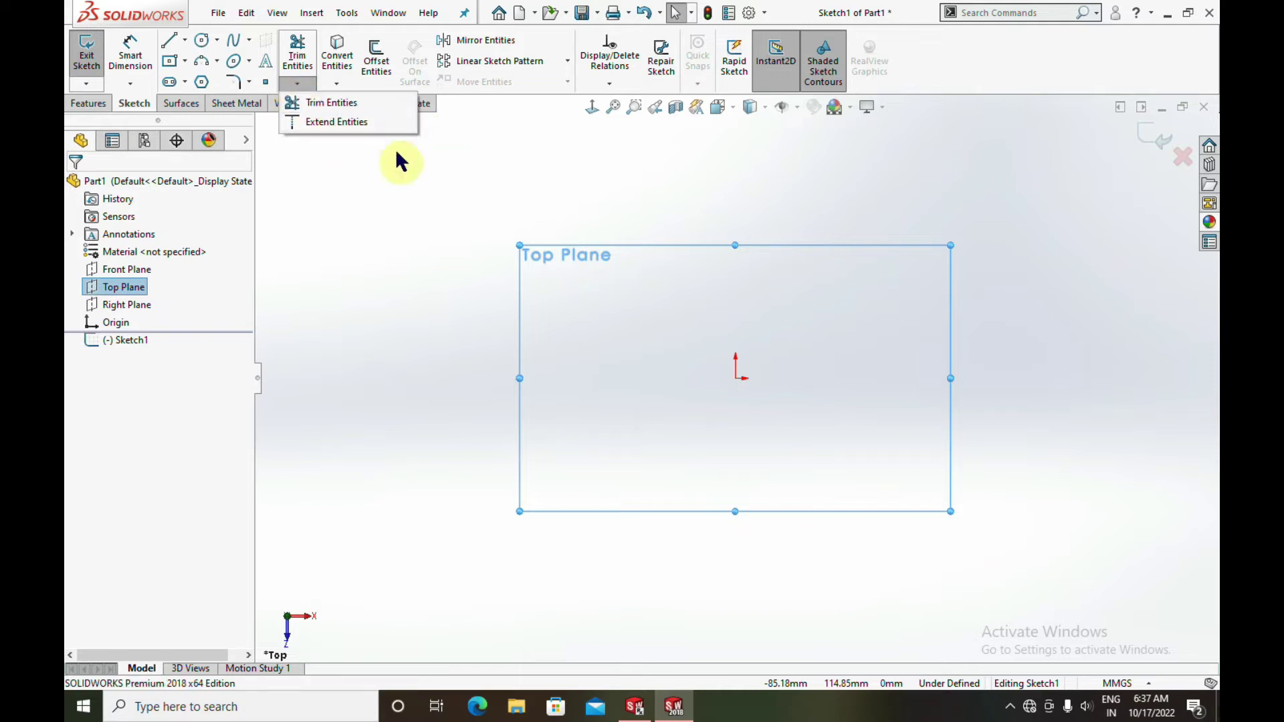
click(267, 242)
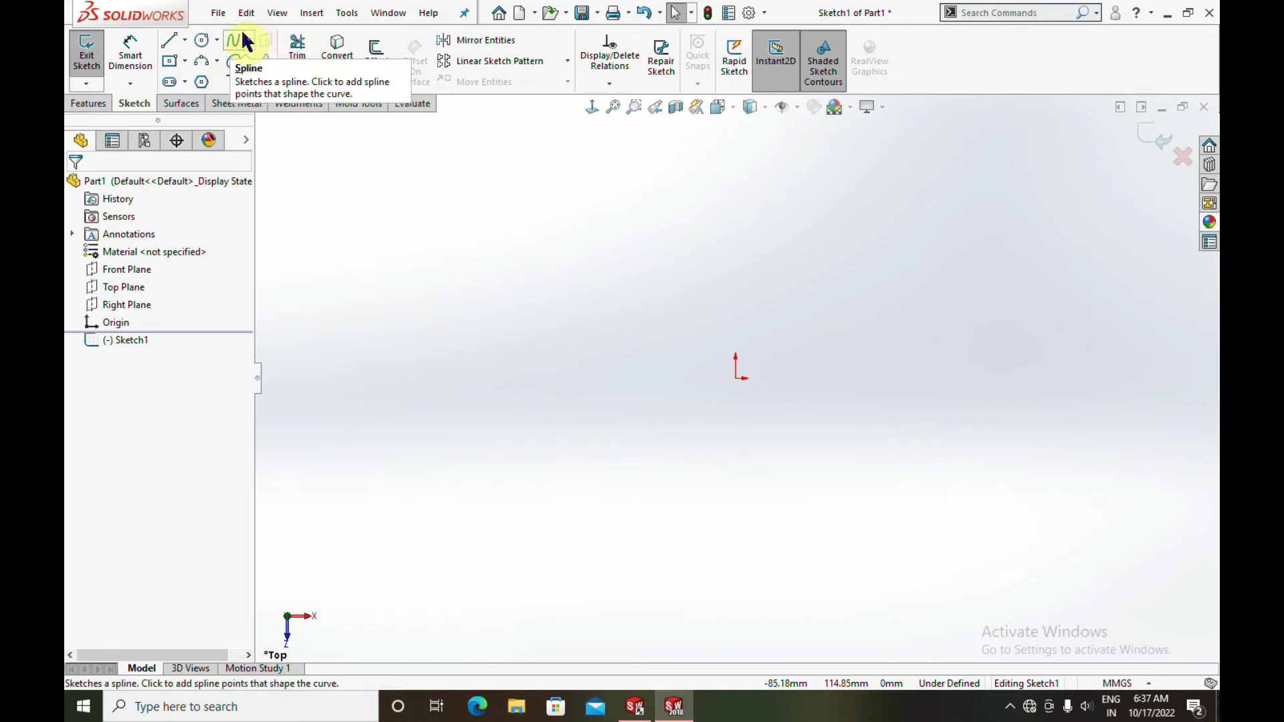
Step: Draw a closed four-line outline with vertical sides, horizontal bottom and sloping top edge
click(183, 41)
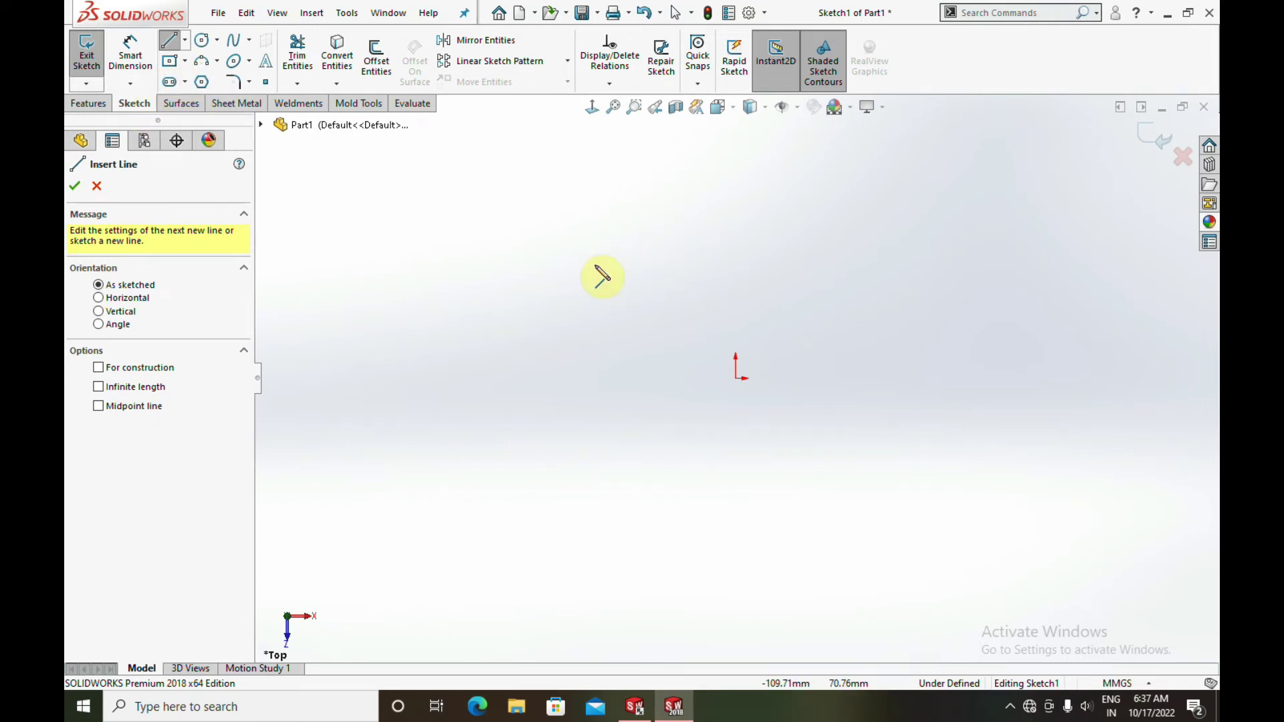
click(618, 238)
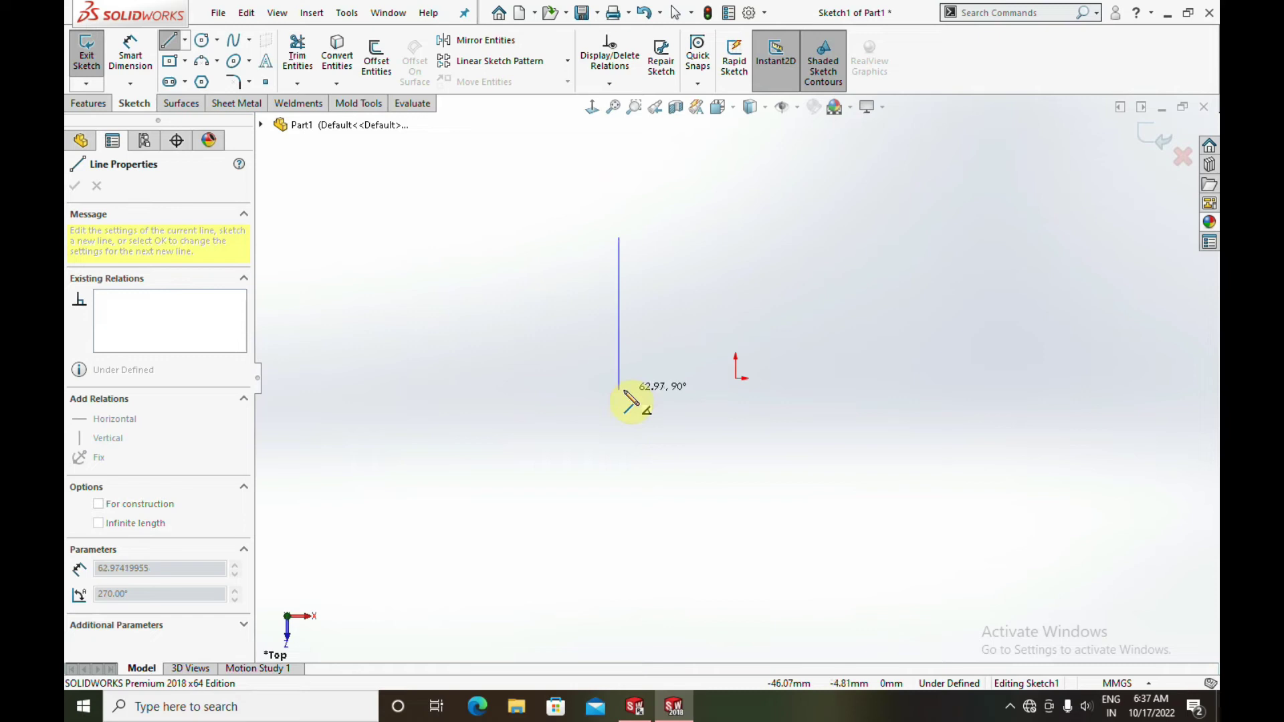
click(619, 378)
click(926, 379)
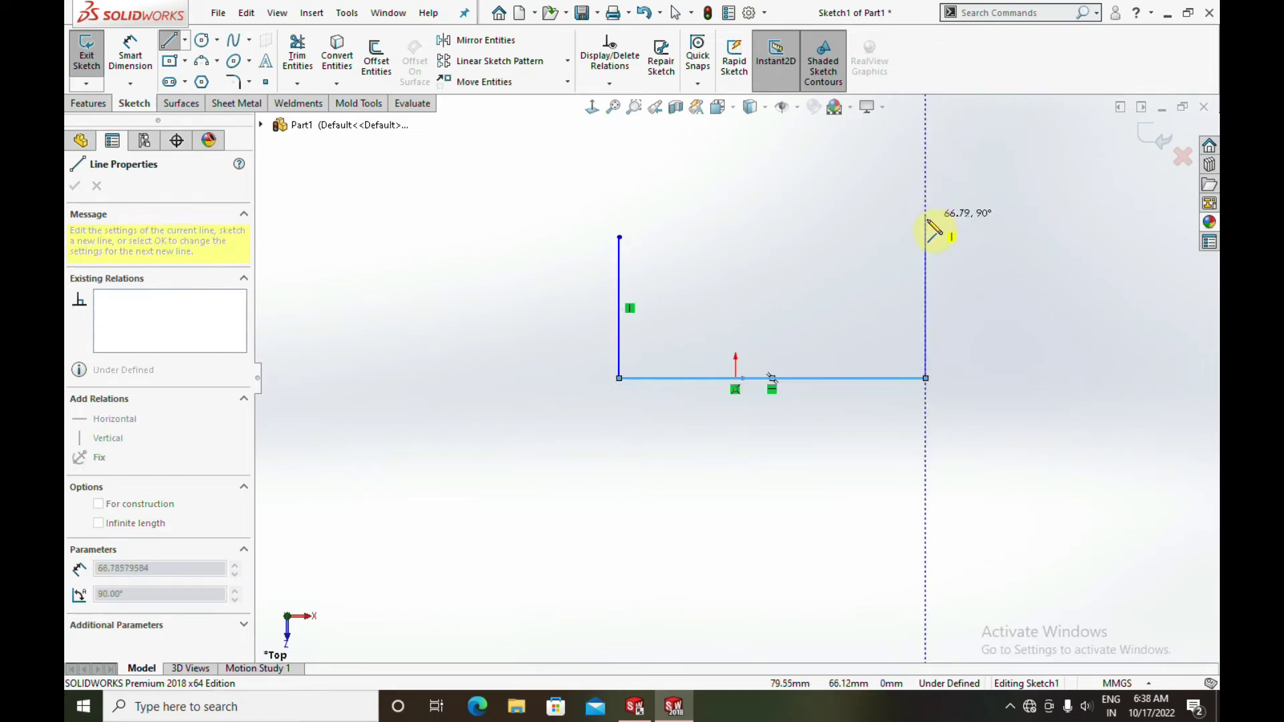
click(925, 217)
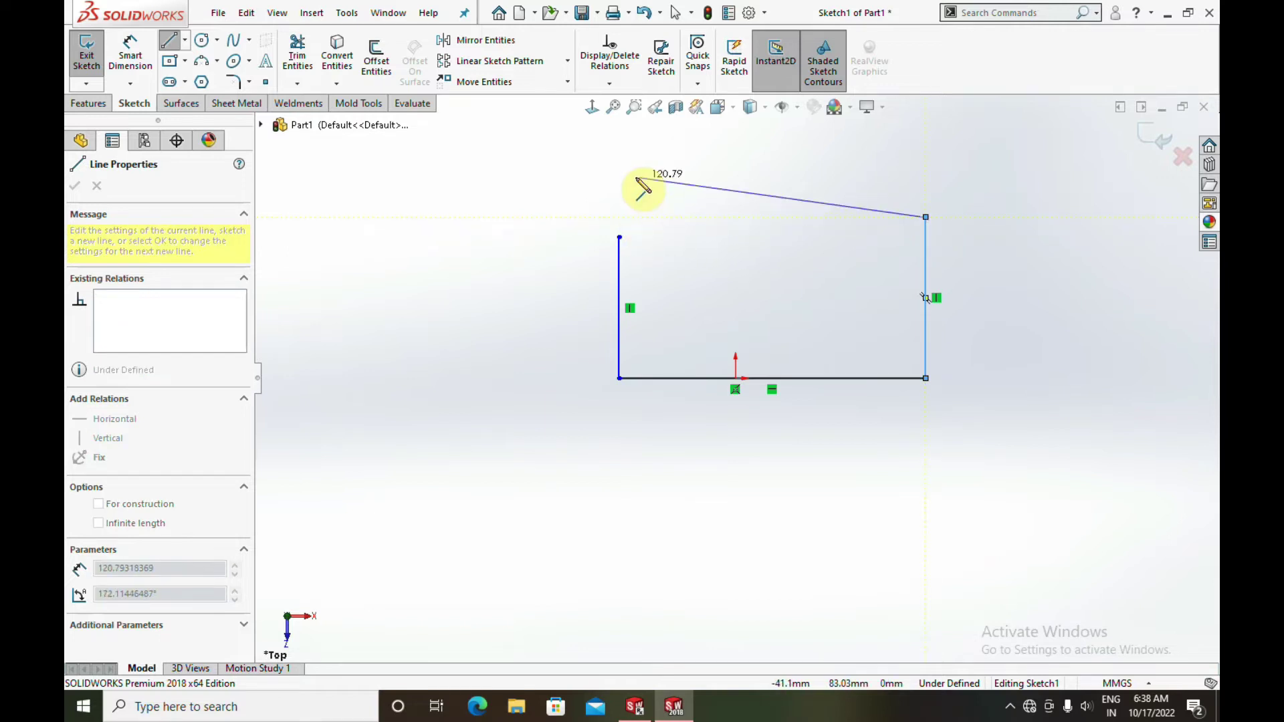
click(618, 238)
right_click(645, 164)
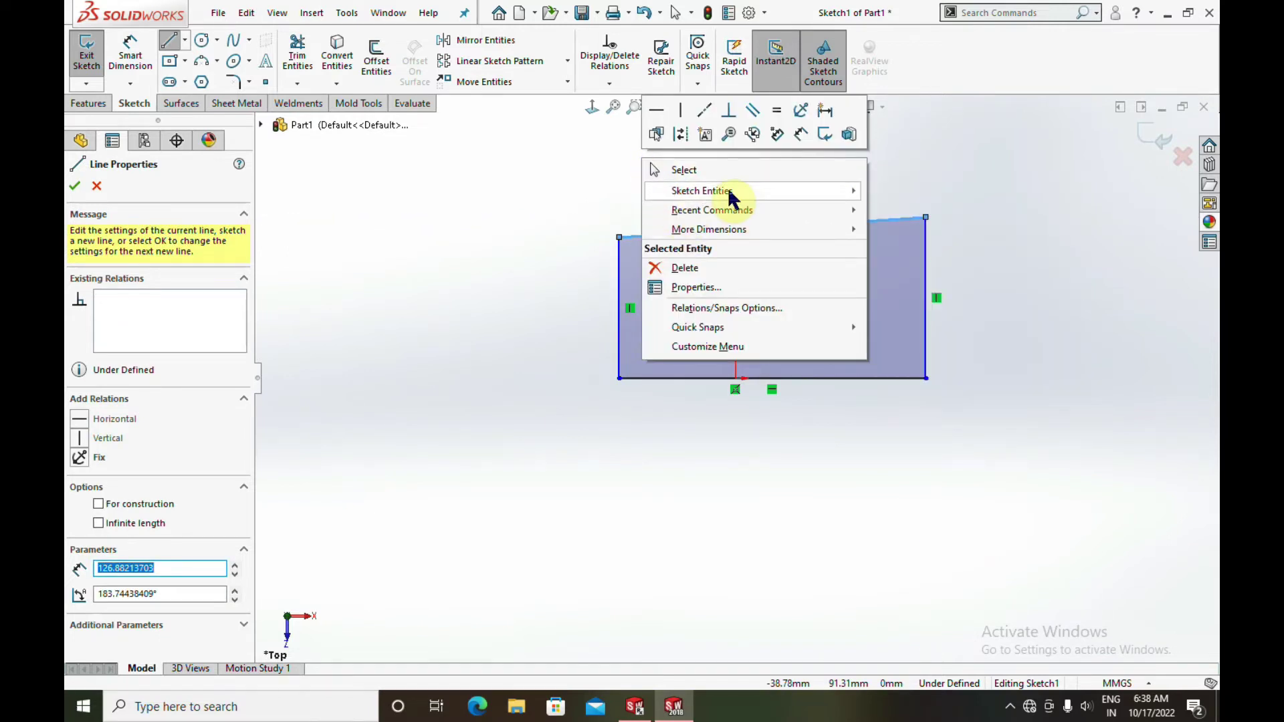
click(883, 198)
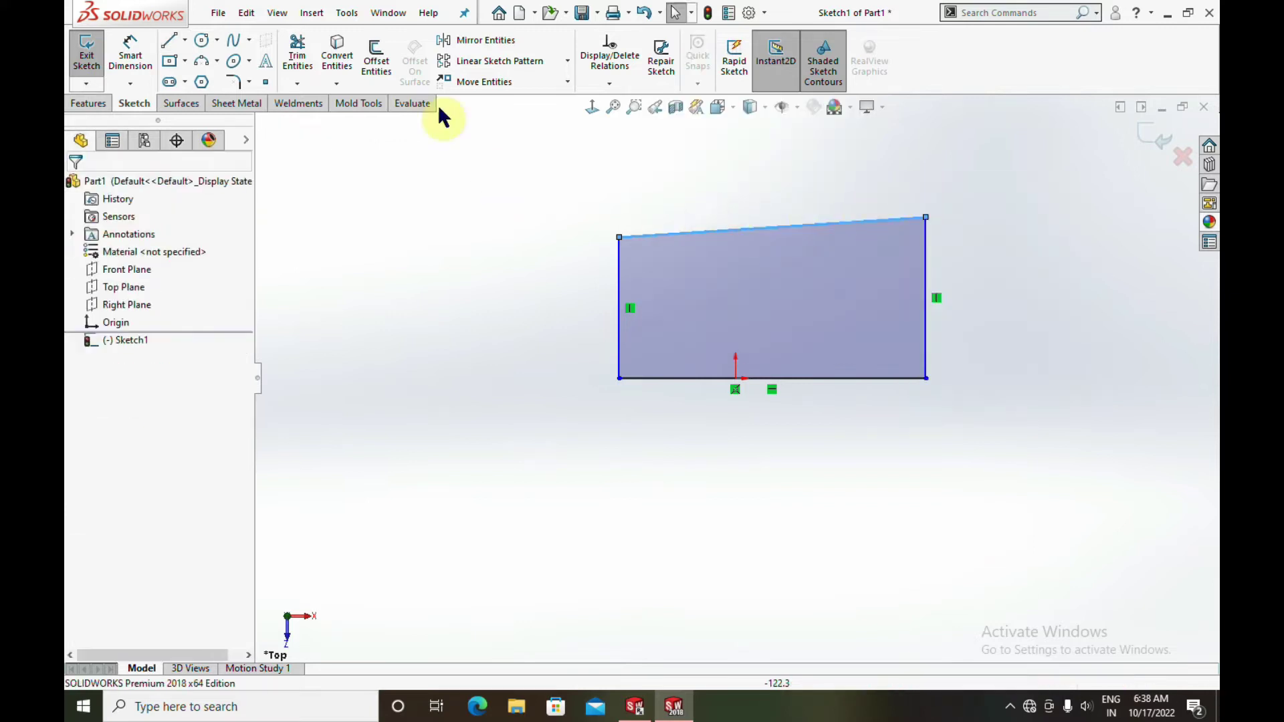
Step: Draw two near-vertical lines crossing the outline from above its top to below its bottom
click(169, 40)
click(688, 194)
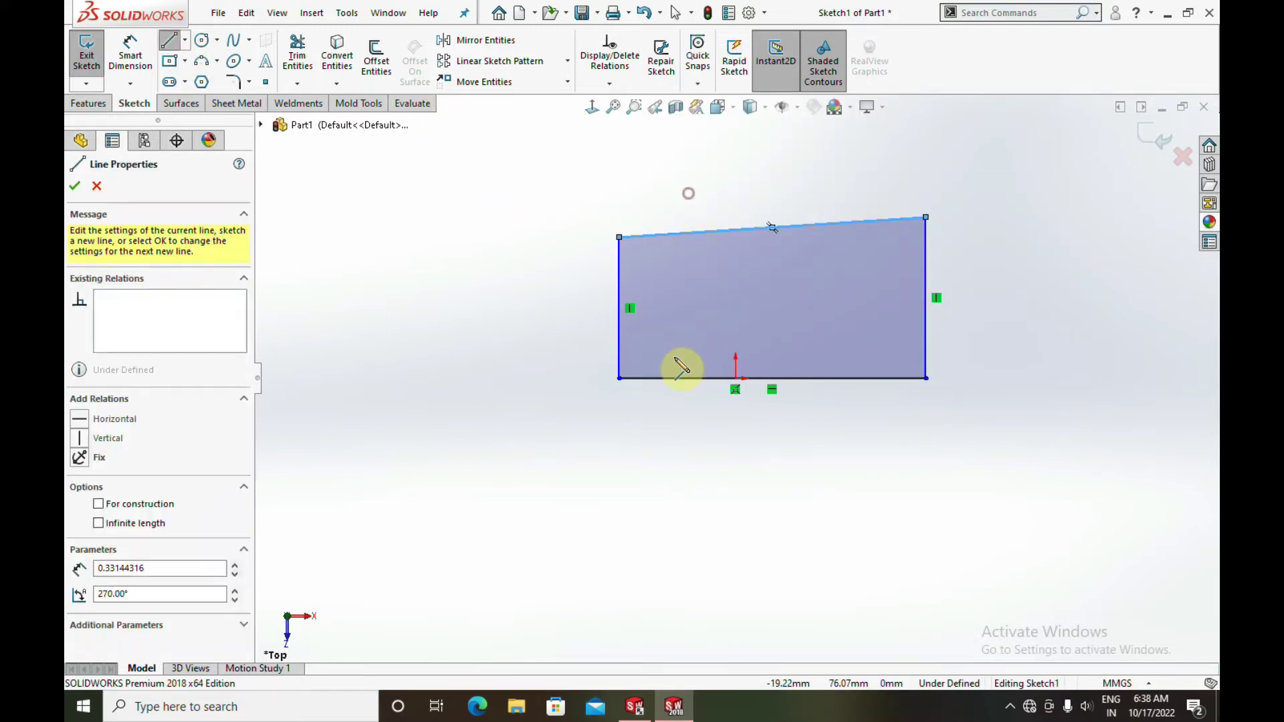
click(703, 426)
right_click(757, 268)
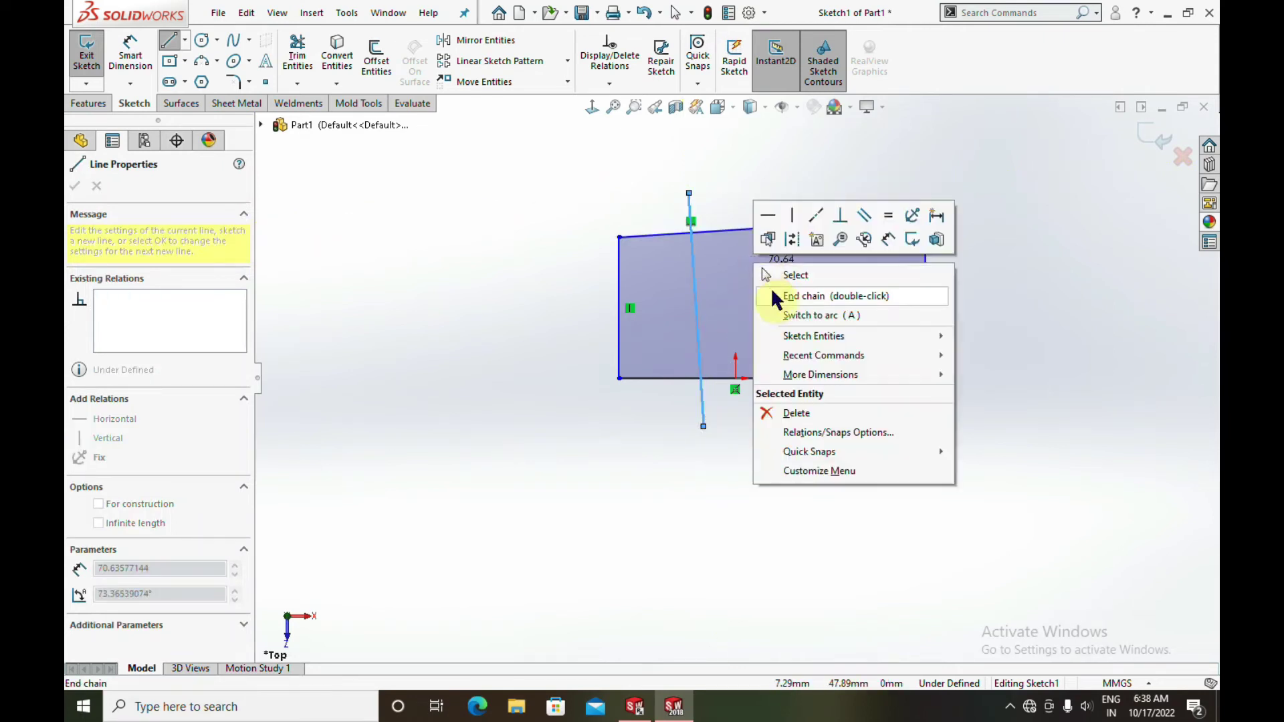
click(774, 297)
click(828, 222)
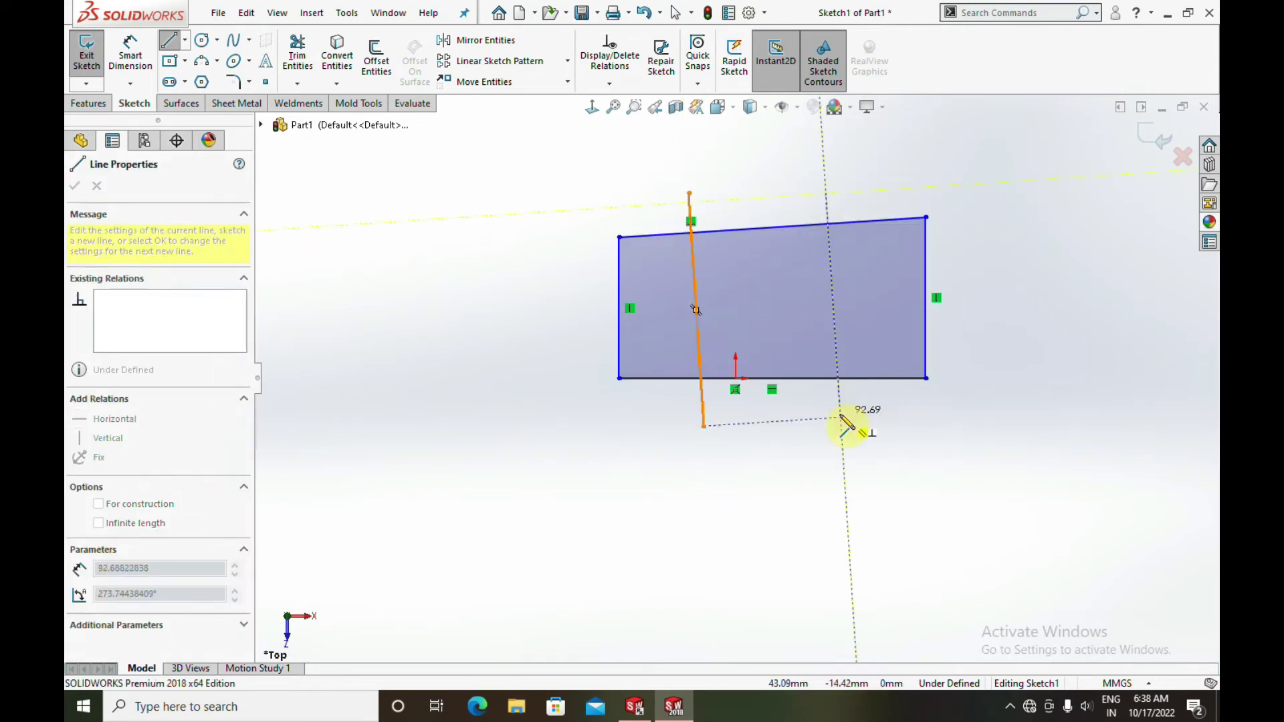
click(841, 417)
right_click(797, 265)
click(816, 288)
Step: Draw two near-horizontal lines across the outline, extending past both sides
click(609, 287)
click(951, 272)
right_click(954, 292)
click(997, 307)
click(595, 326)
click(950, 311)
right_click(966, 294)
click(994, 307)
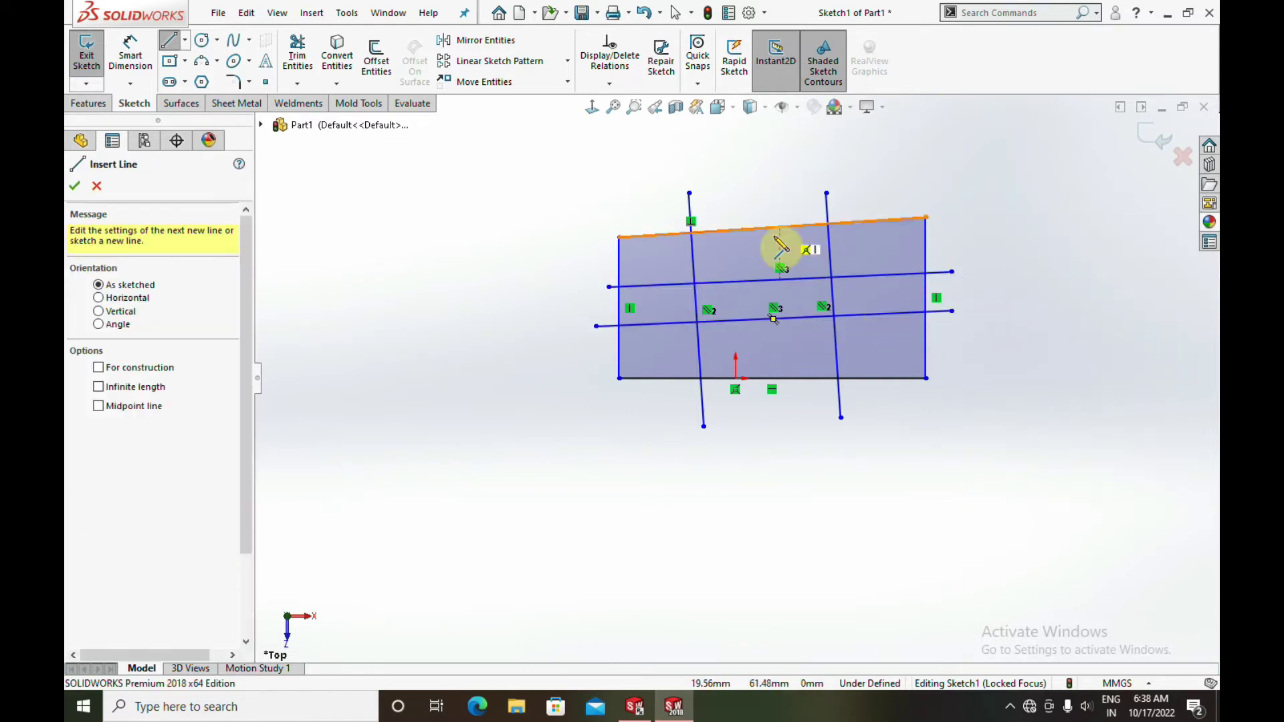
key(Escape)
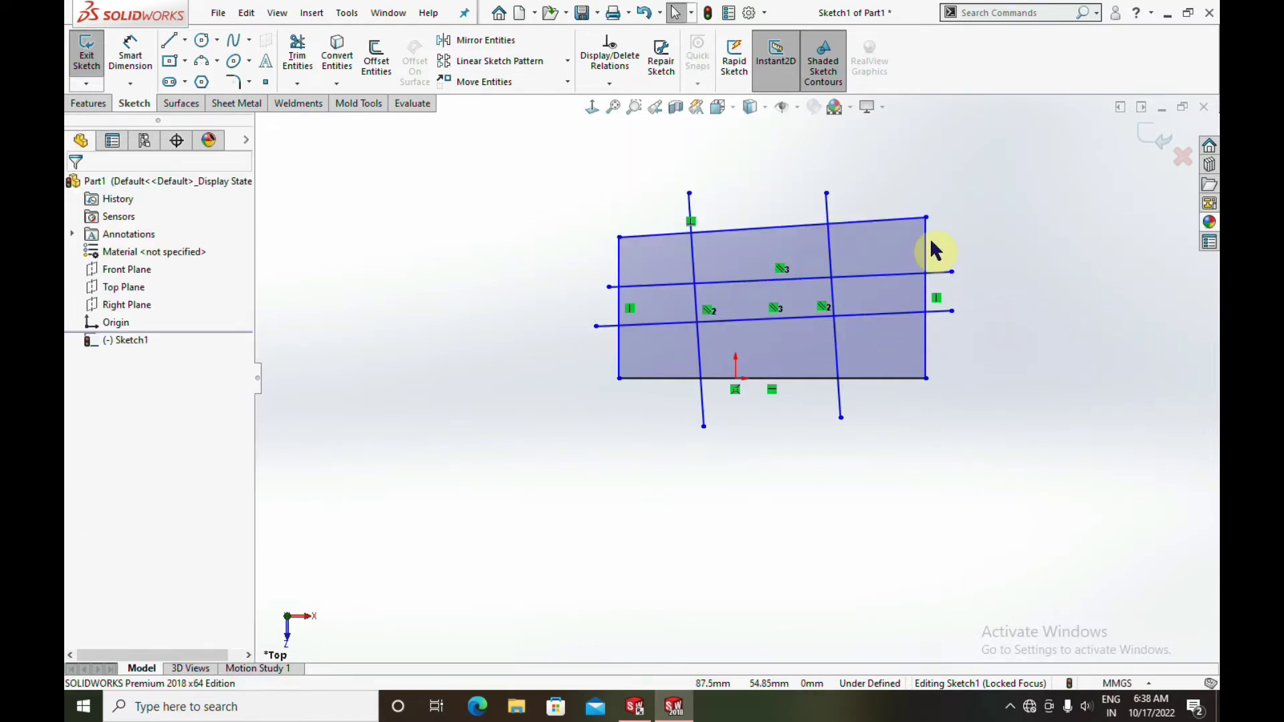
Step: Power-trim three trial stubs above and right of the outline and accept the trims
click(306, 62)
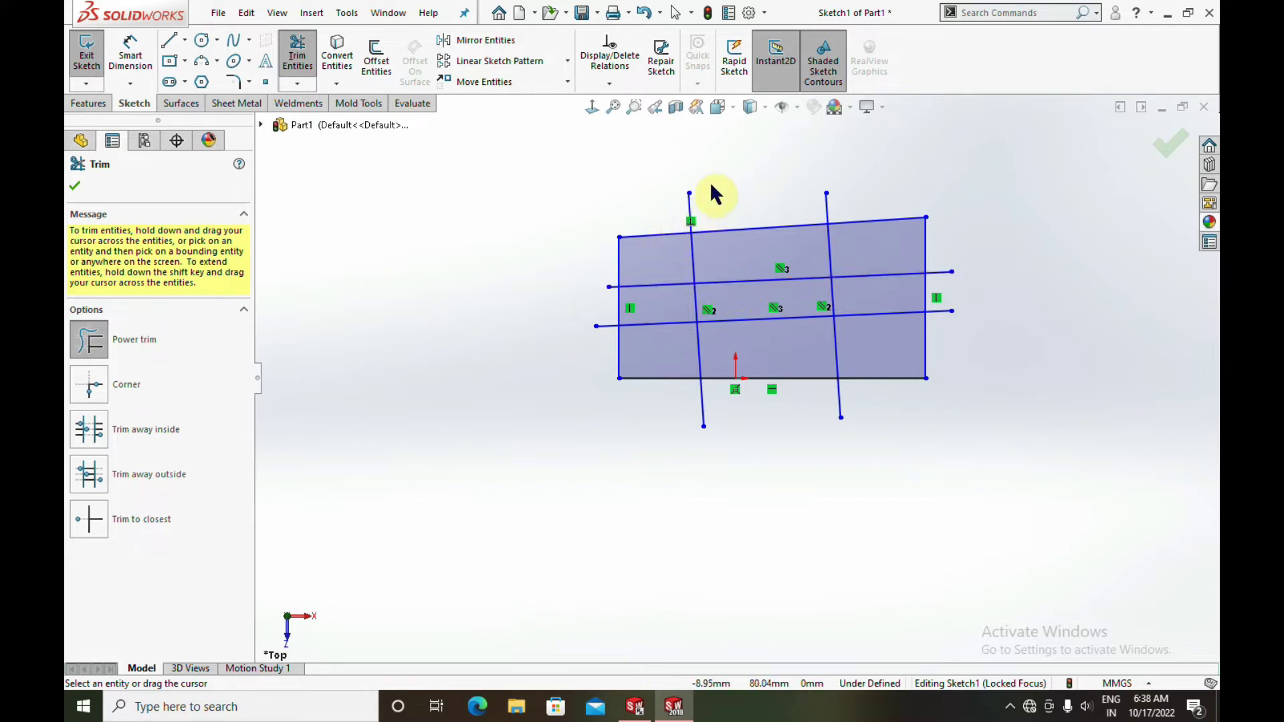
drag(672, 205, 699, 203)
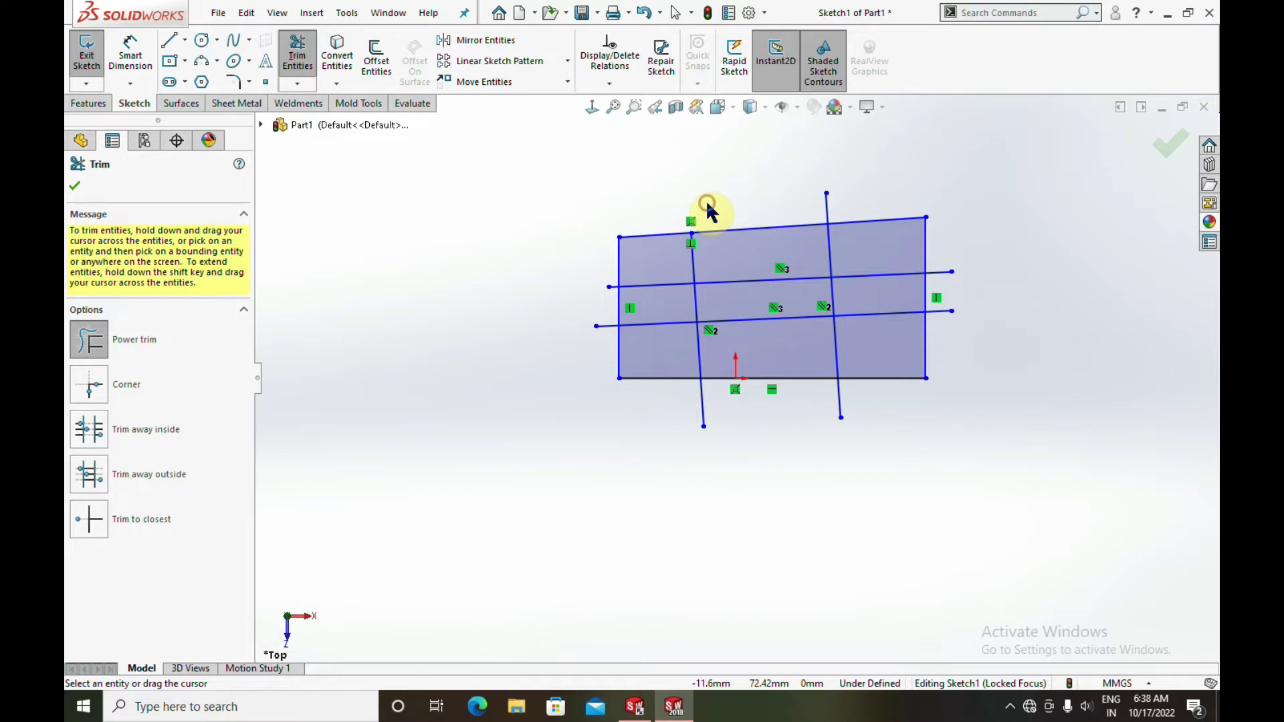
drag(809, 197, 841, 205)
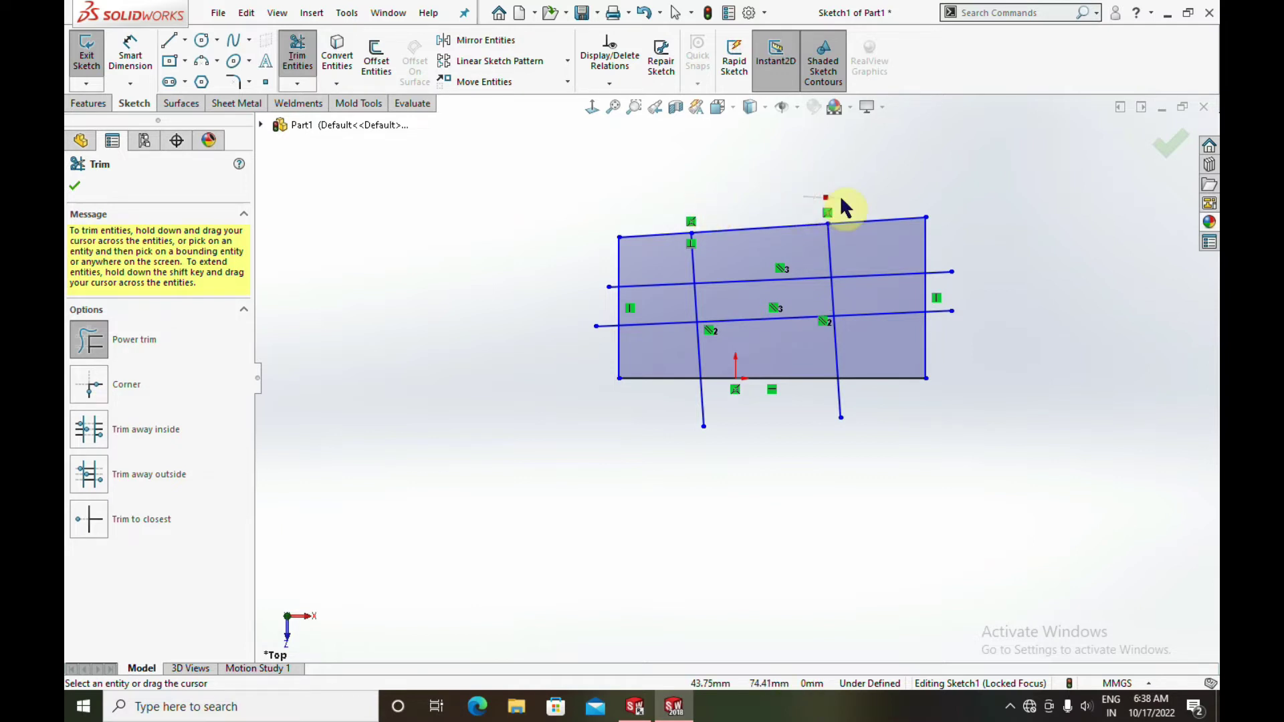
drag(944, 253, 949, 297)
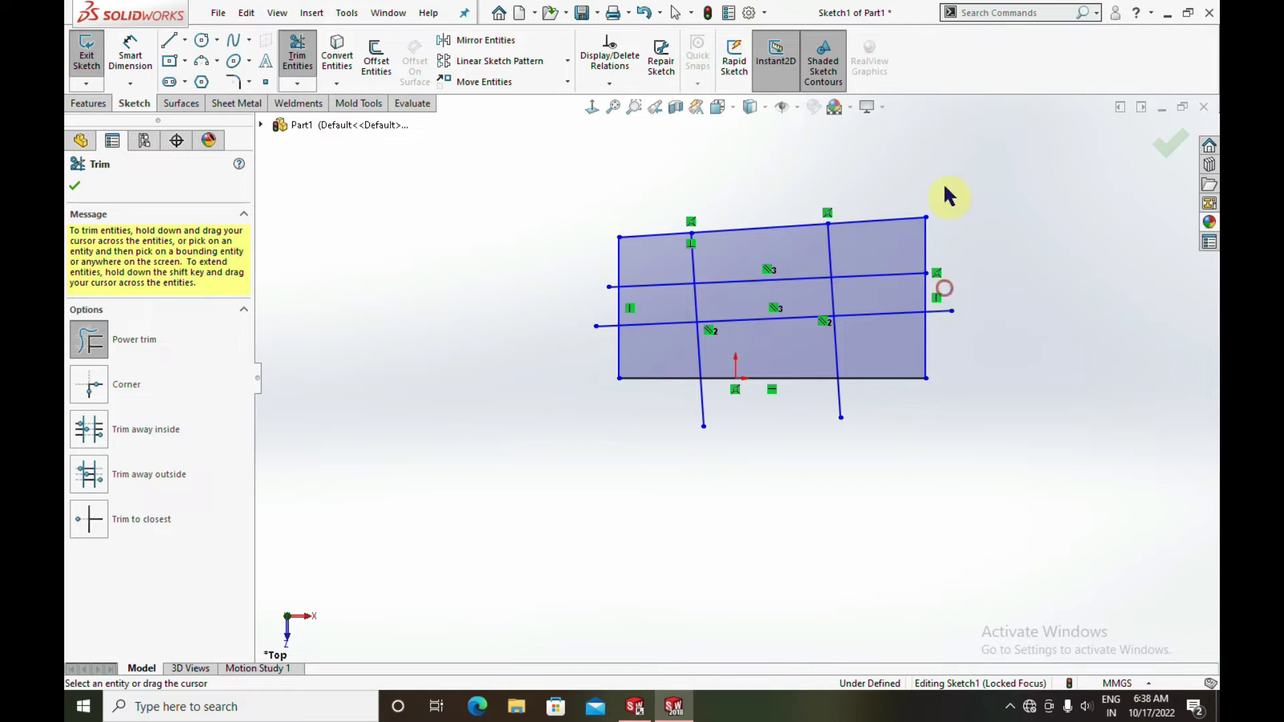
click(75, 187)
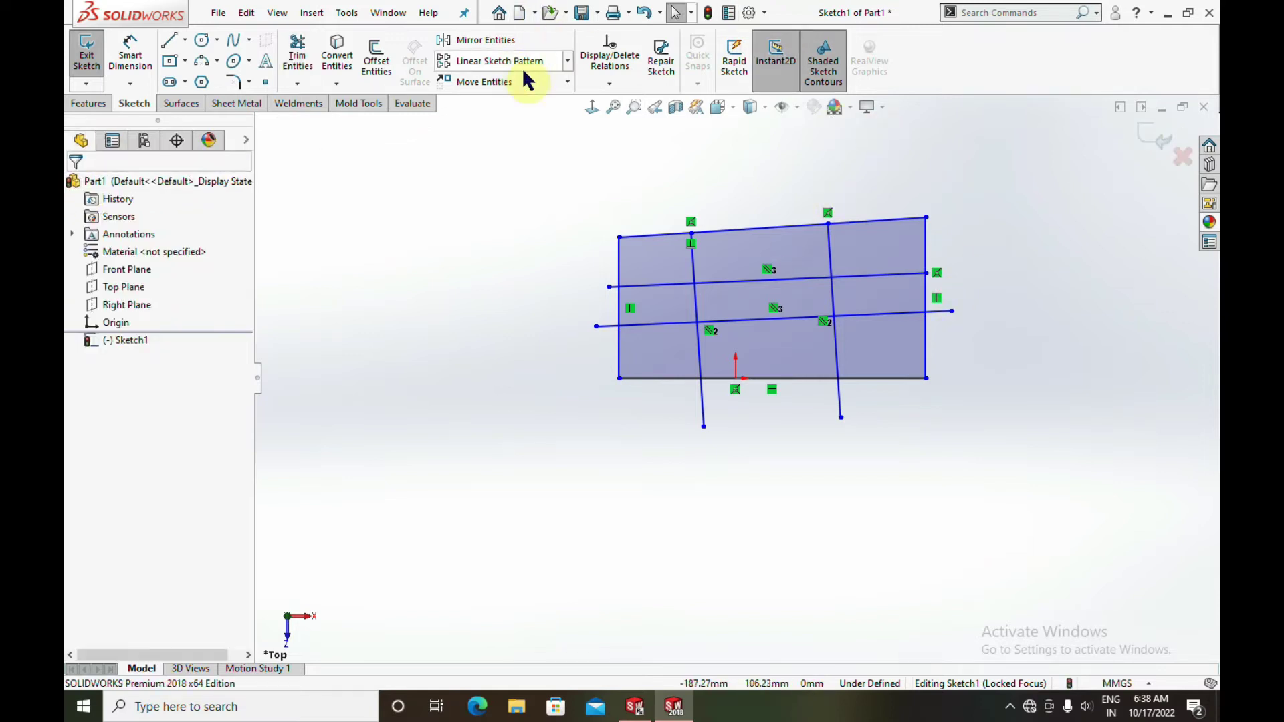
Step: Undo the stub trims so the crossing lines are full length, then reopen Trim Entities
key(ctrl+z)
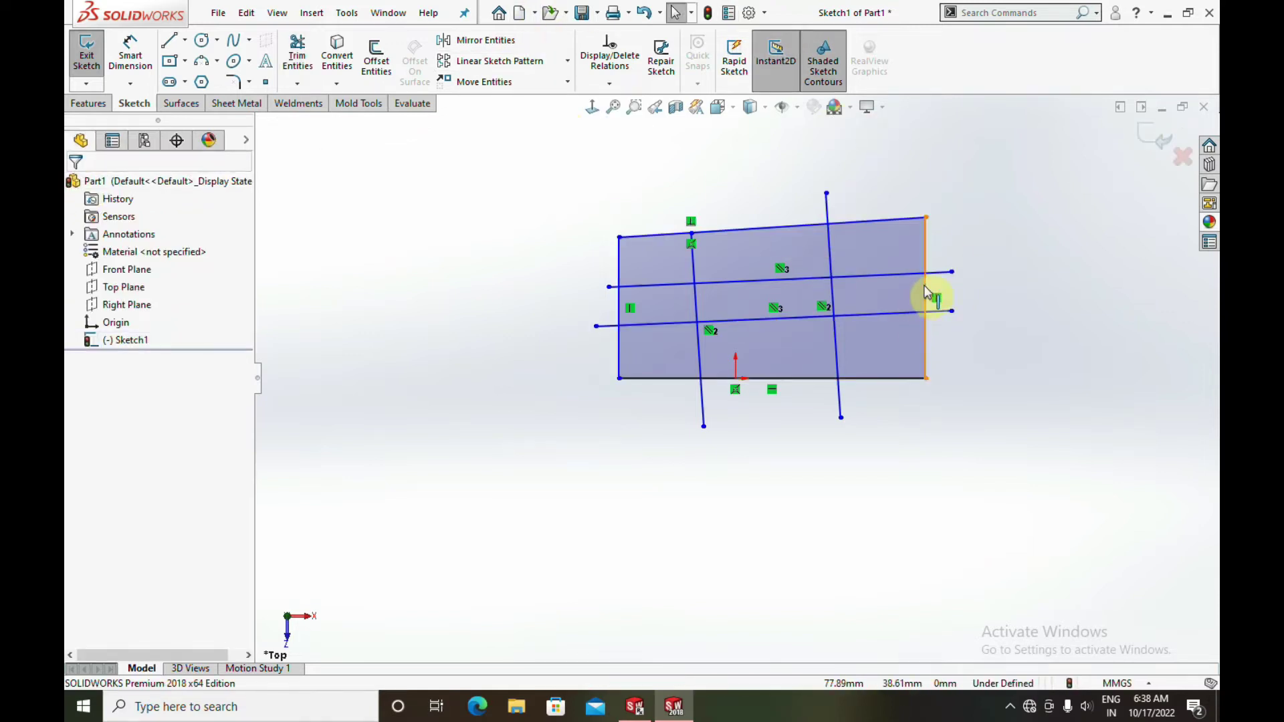
key(ctrl+z)
click(296, 58)
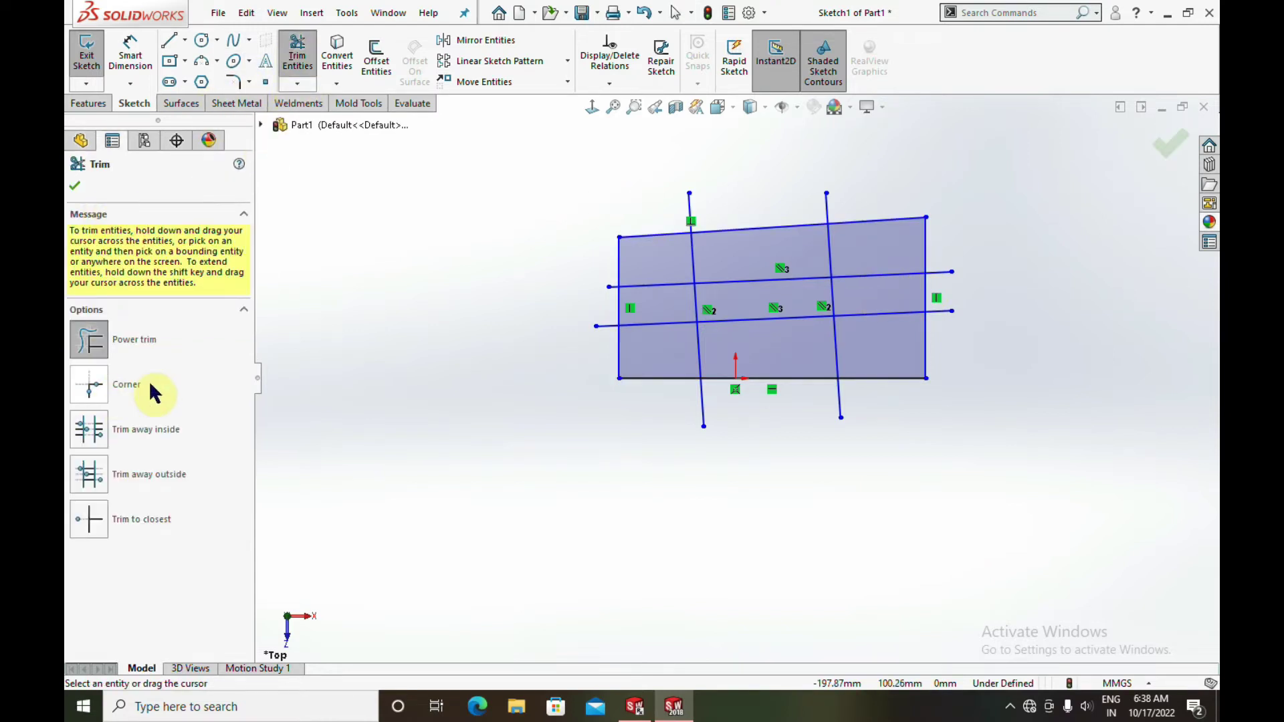
Step: Corner-trim the sloping top edge with the left crossing line
click(89, 388)
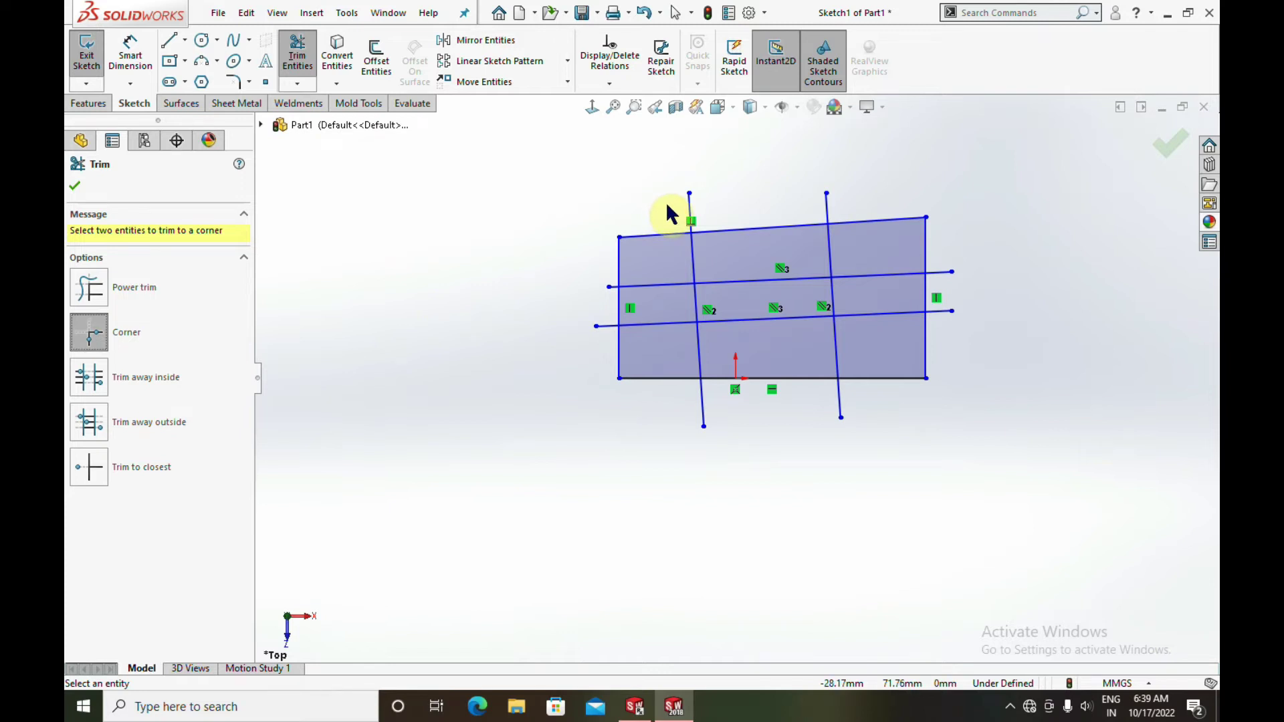
click(713, 234)
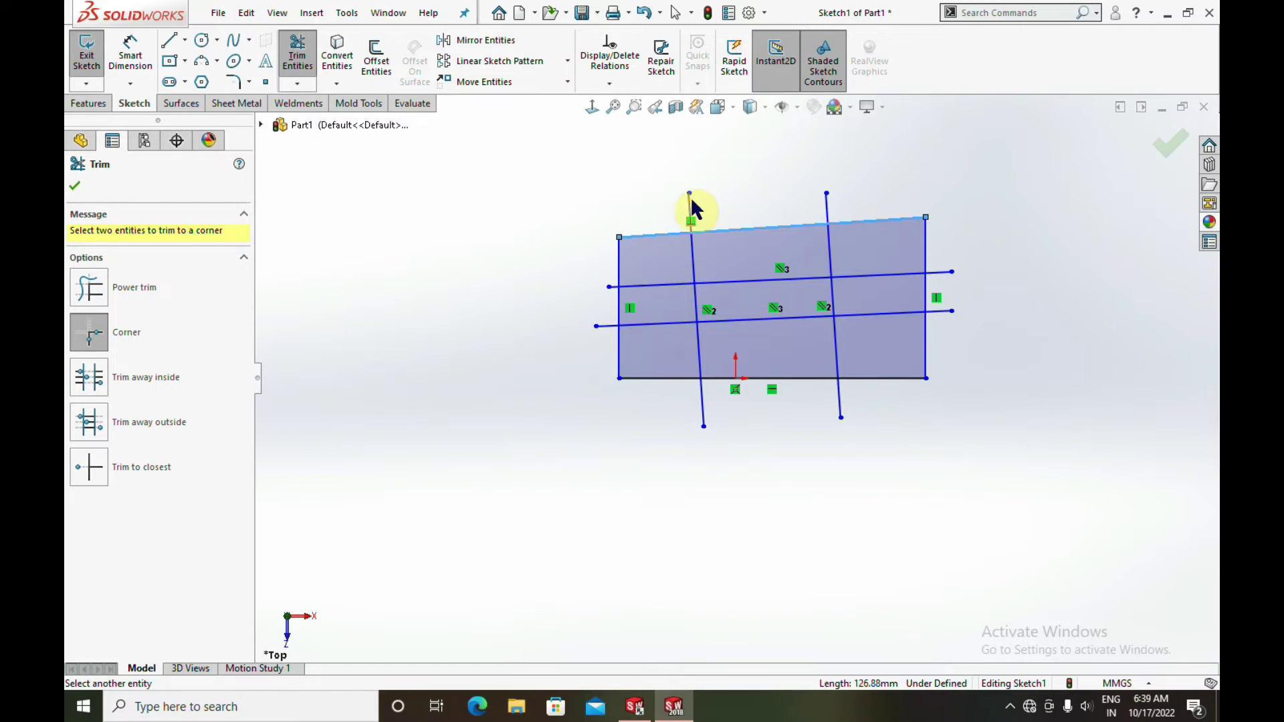
click(692, 209)
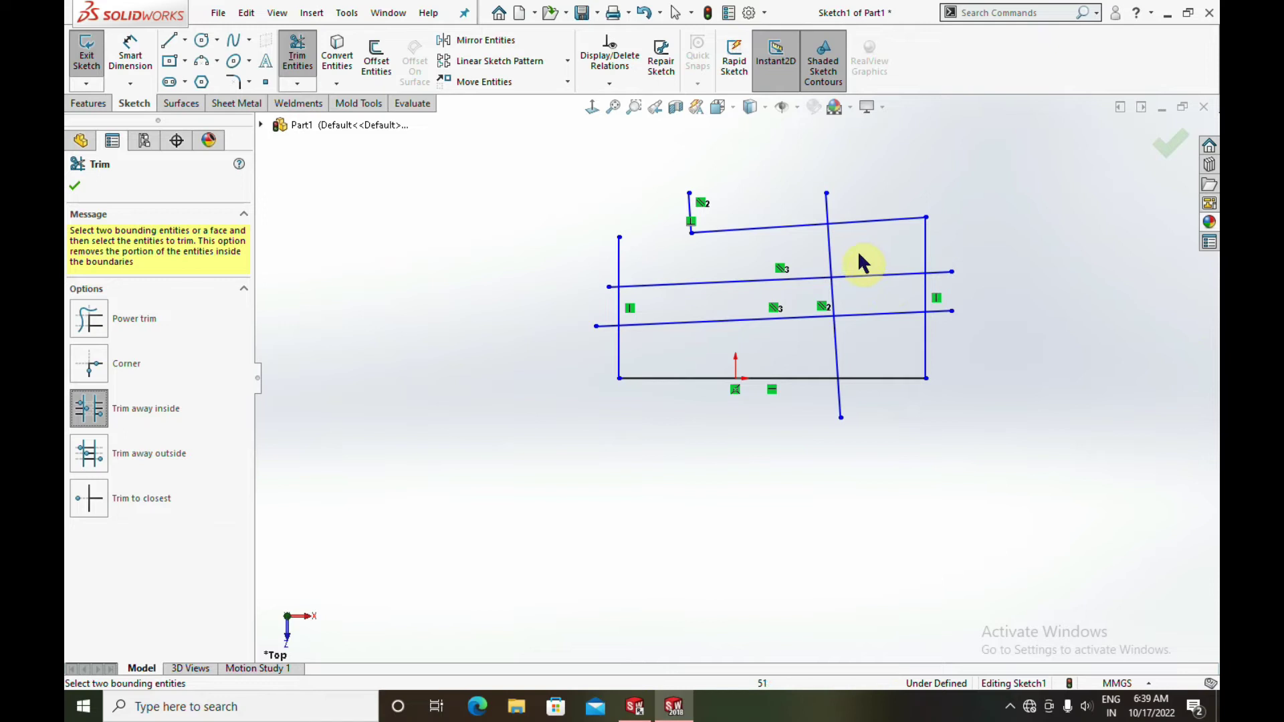
Step: Remove the upper horizontal line's piece between the right crossing line and the outline's right edge
click(829, 255)
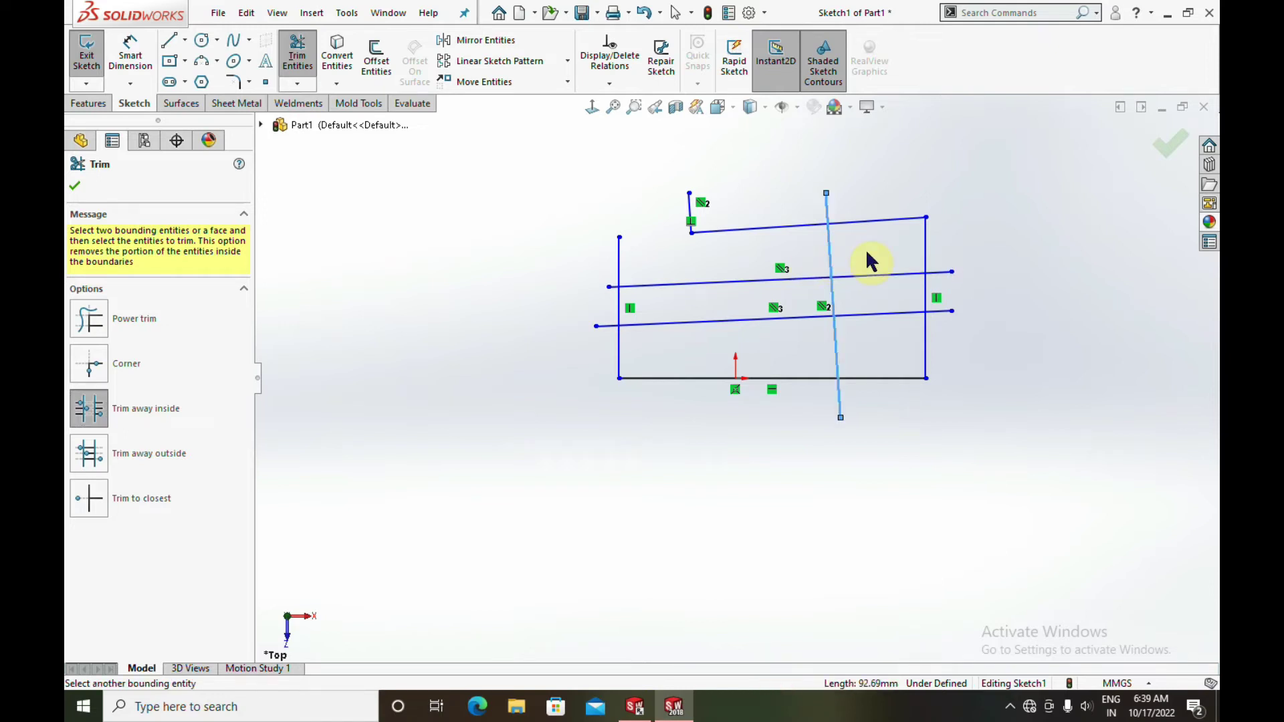
click(923, 256)
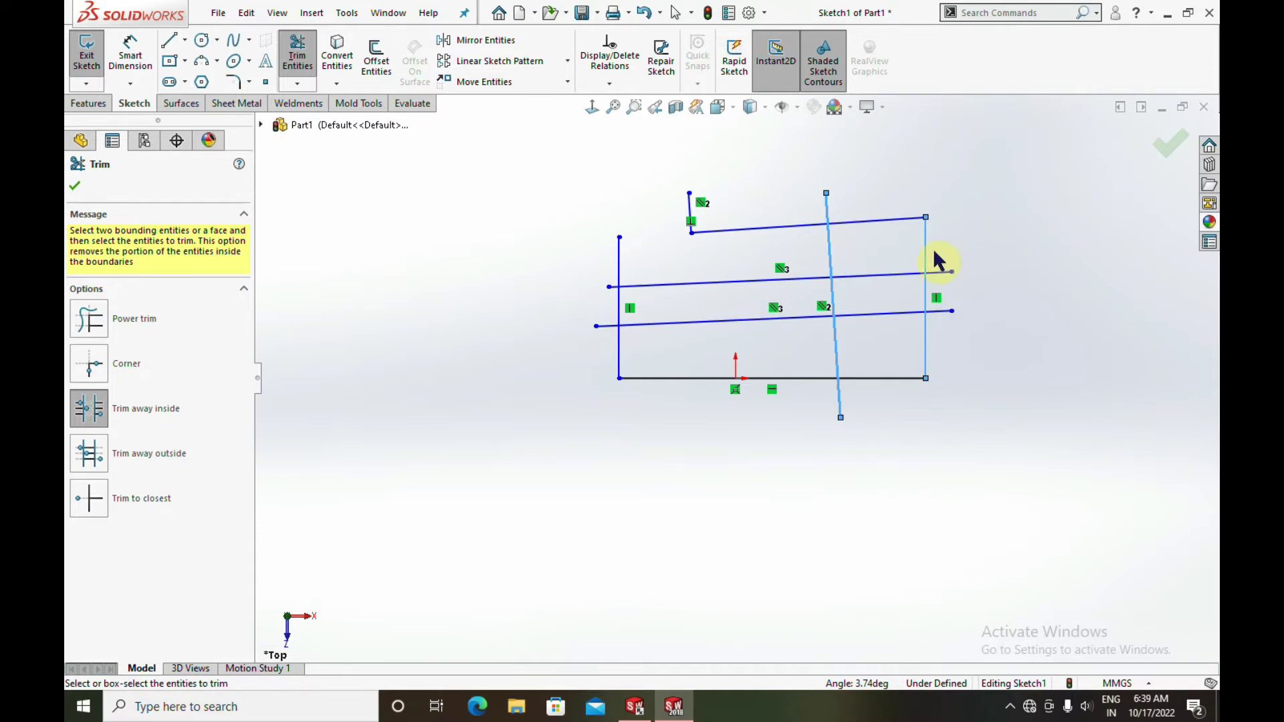
click(876, 275)
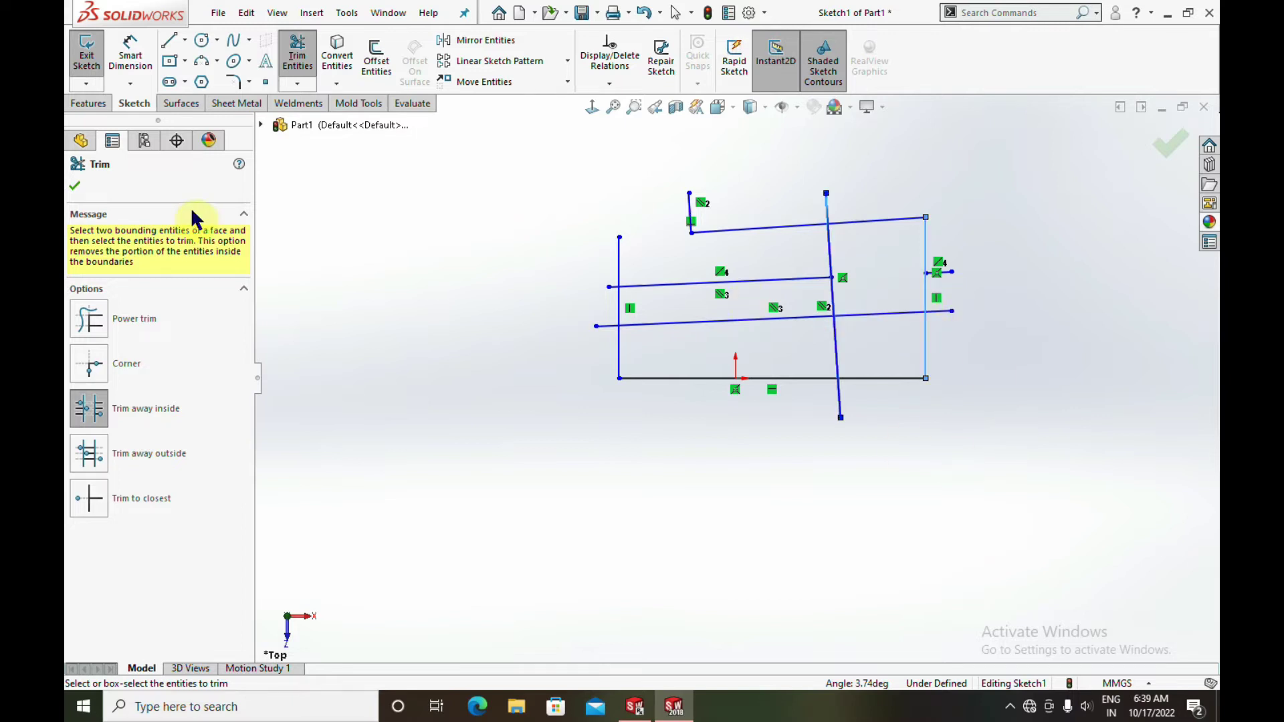
click(74, 185)
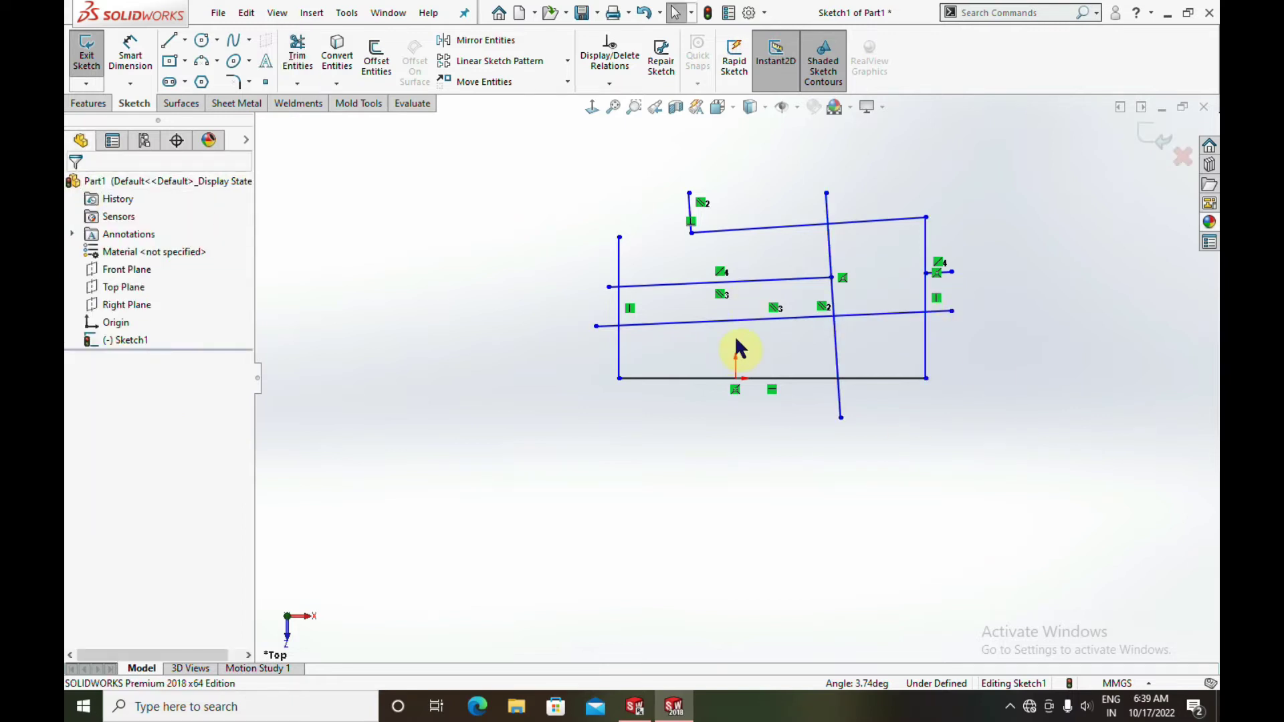
click(298, 66)
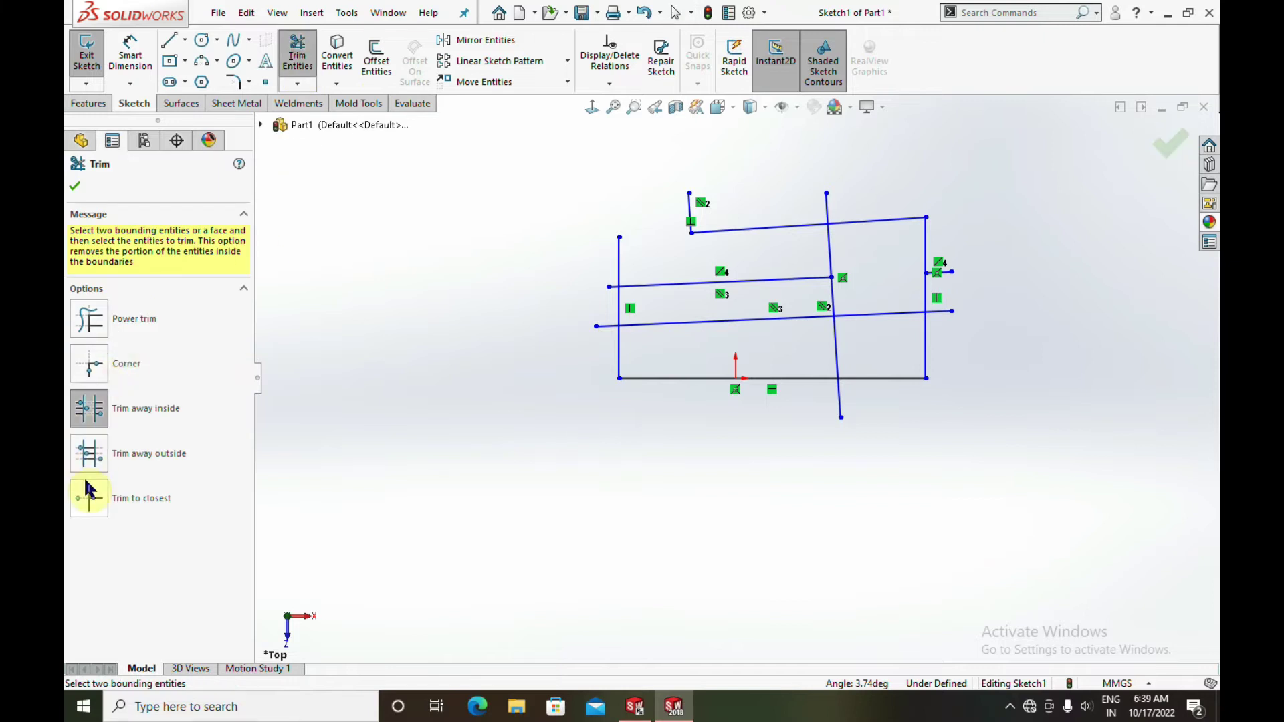
Step: Trim the lower horizontal line outside the right crossing line and right edge, using Trim away outside
click(89, 453)
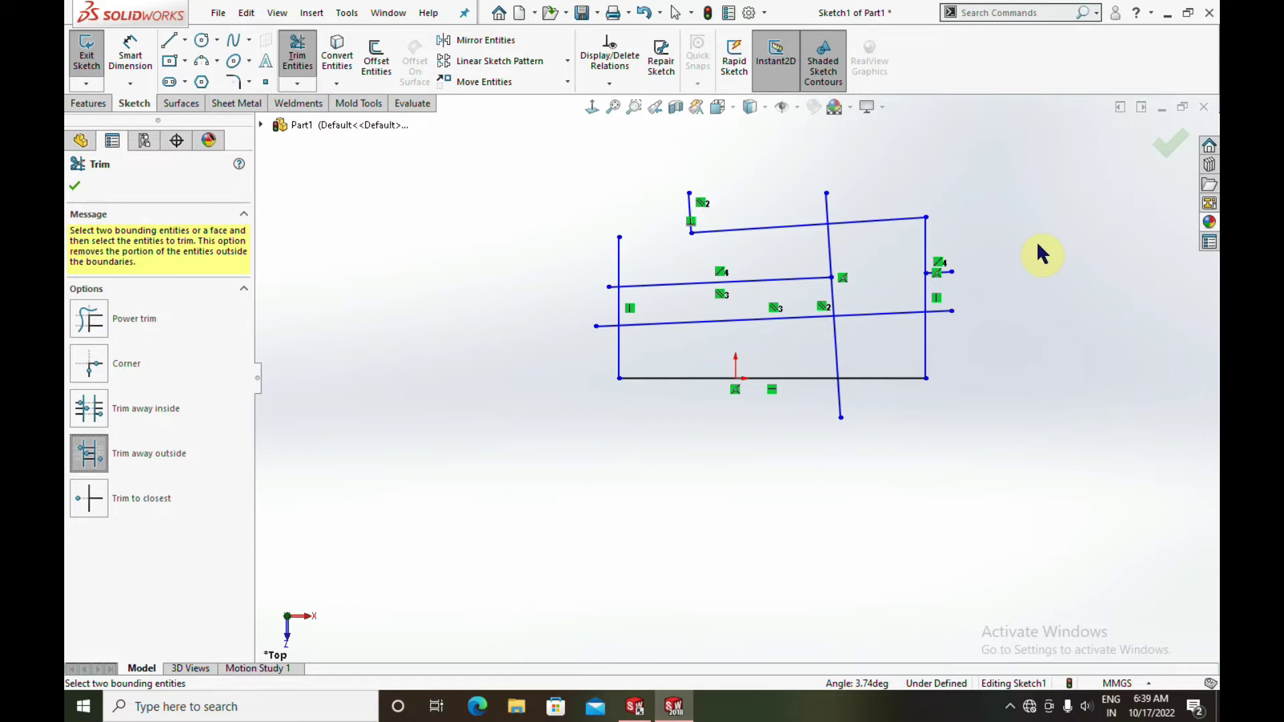
click(829, 244)
click(927, 267)
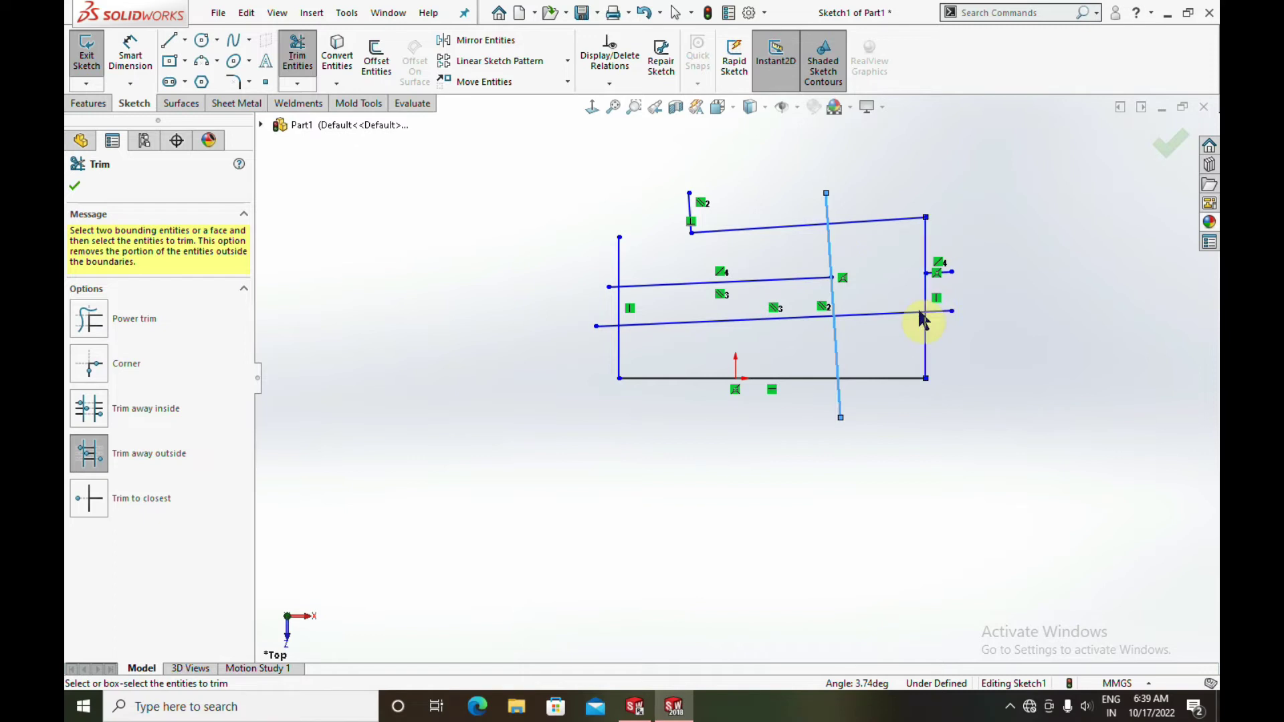
click(880, 314)
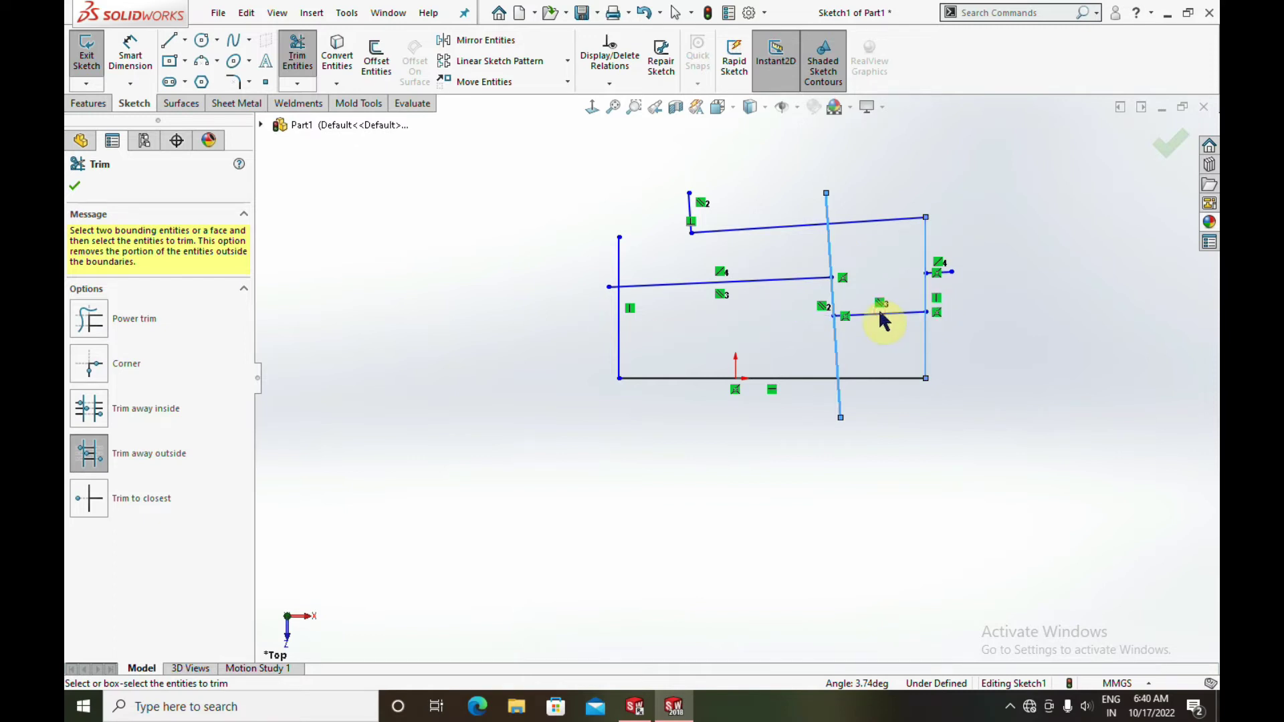
Step: Undo three trims to restore the closed shaded outline and full-length crossing lines
key(Escape)
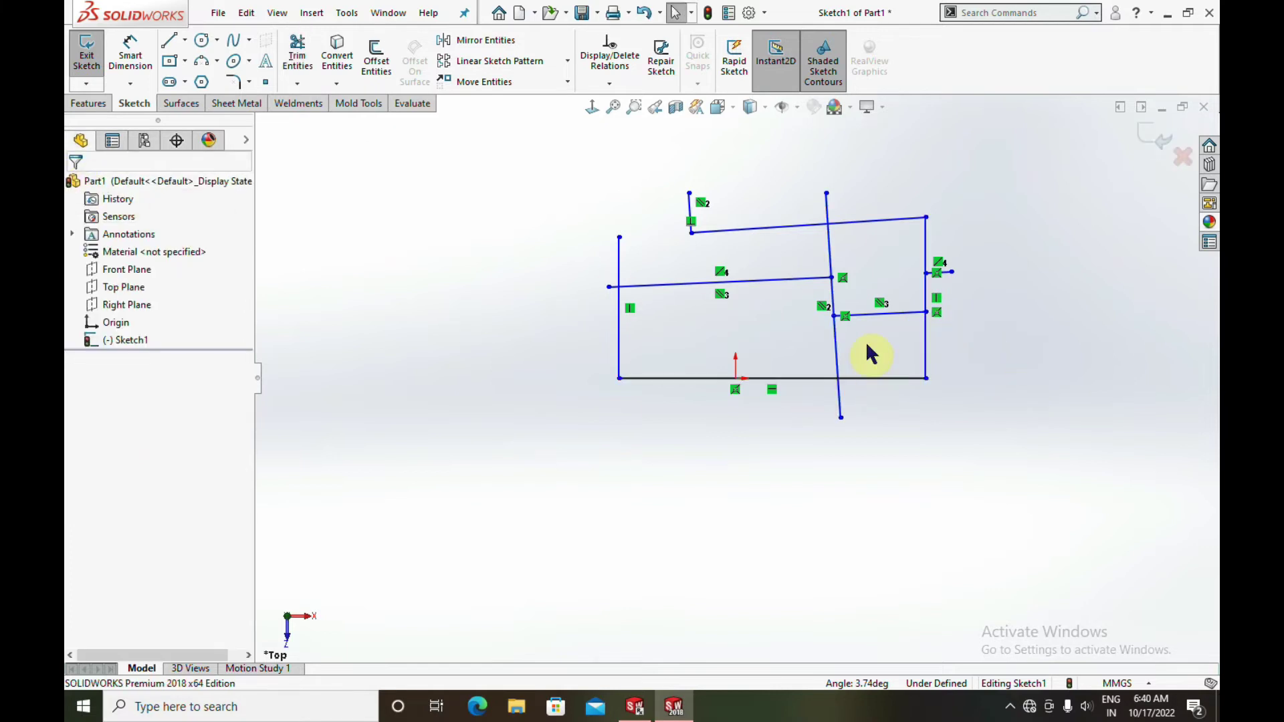
key(ctrl+z)
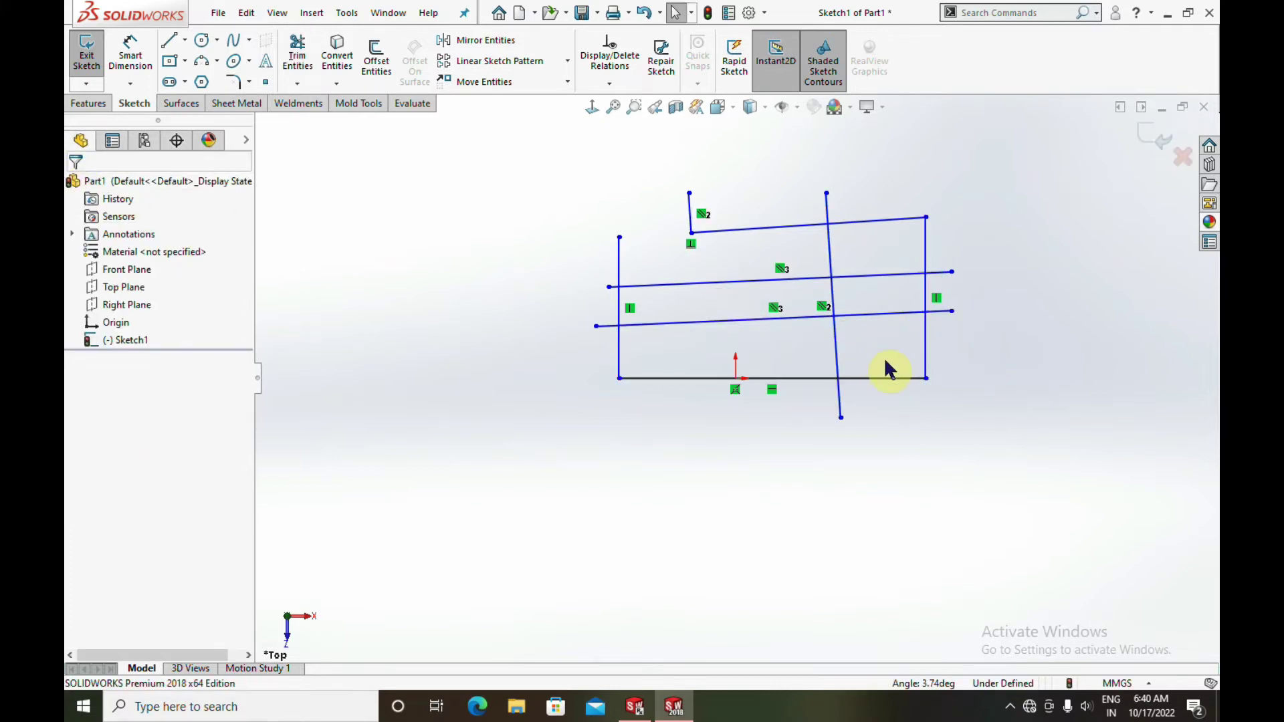
key(ctrl+z)
key(ctrl+z)
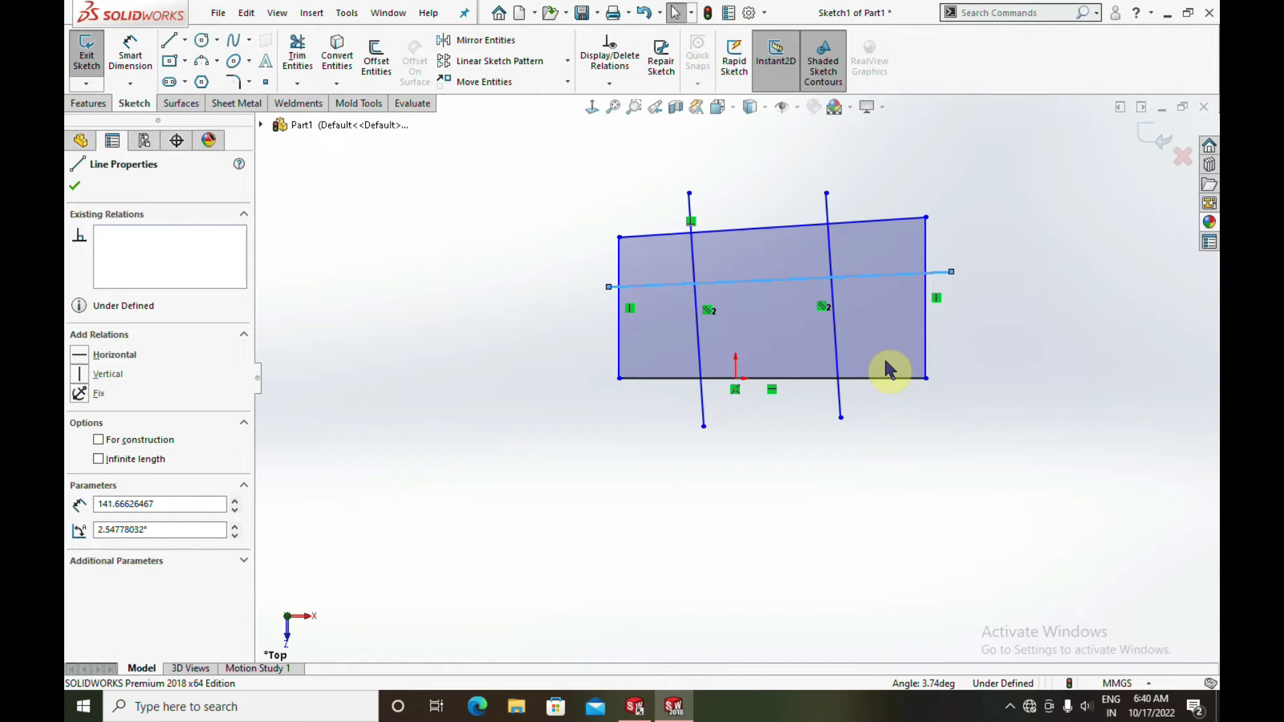
key(ctrl+z)
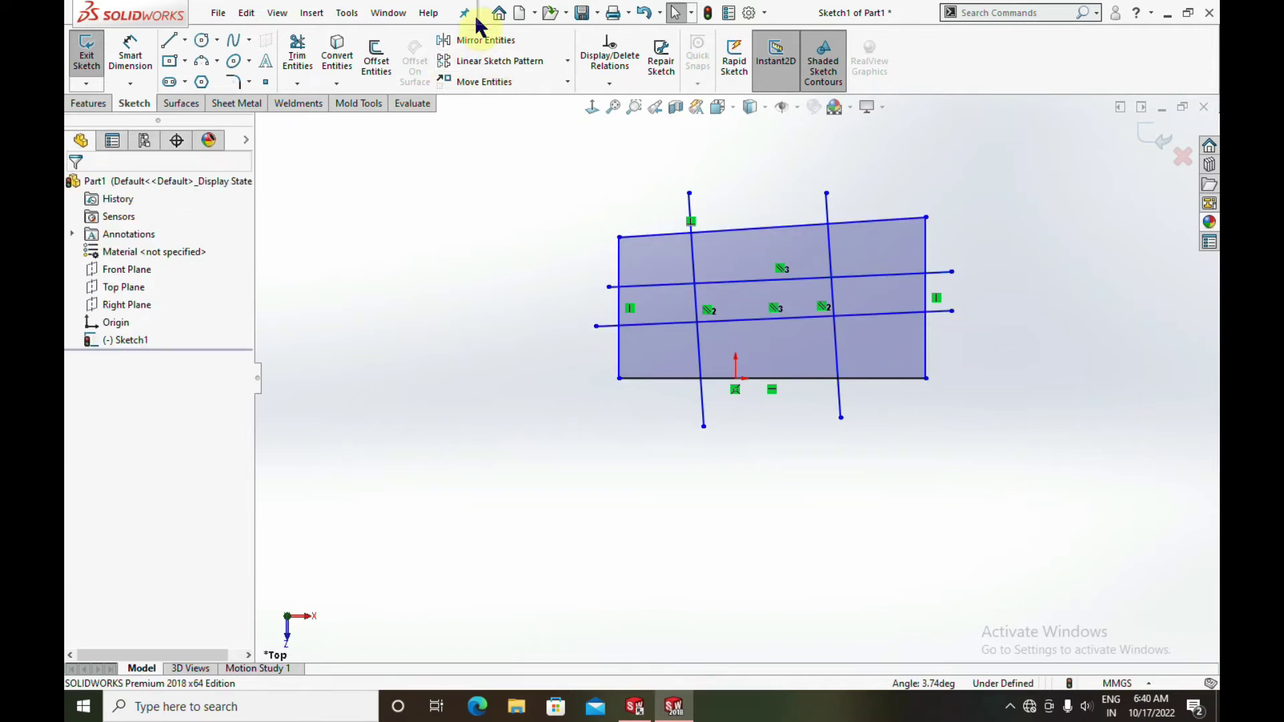
click(297, 54)
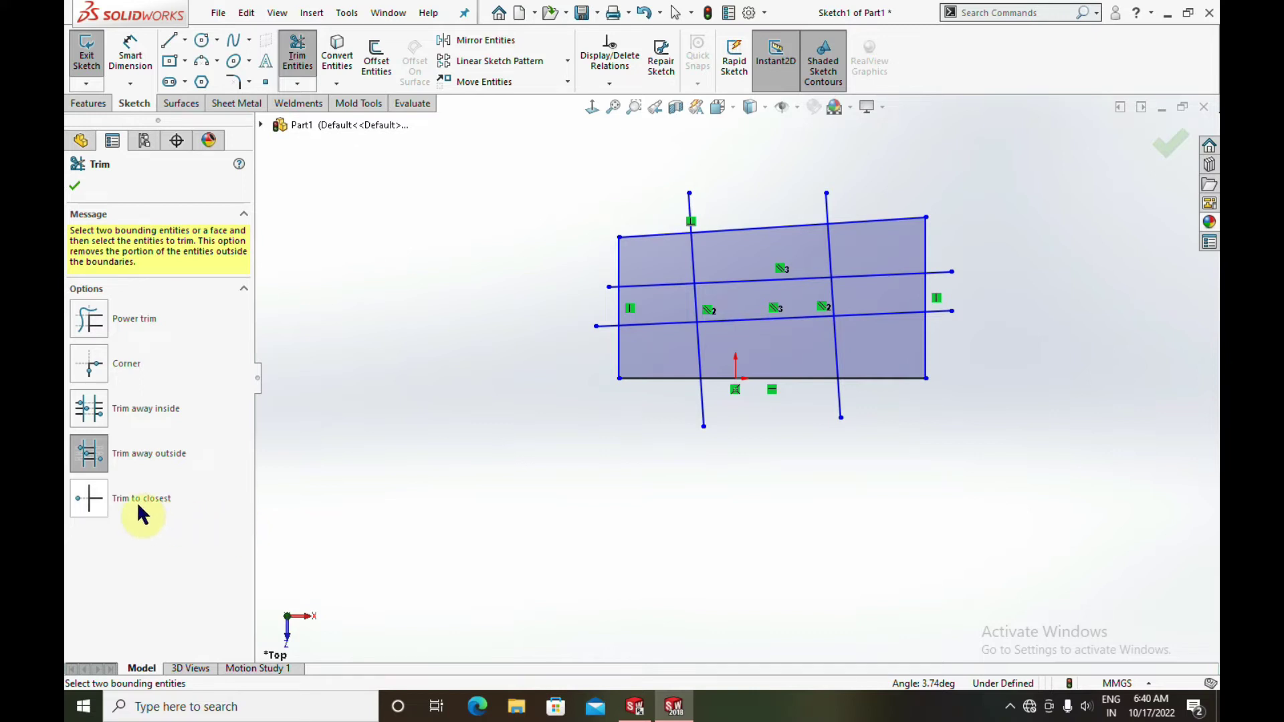
Step: With Trim to closest, remove the overhanging ends past the right edge and above the top line
click(94, 499)
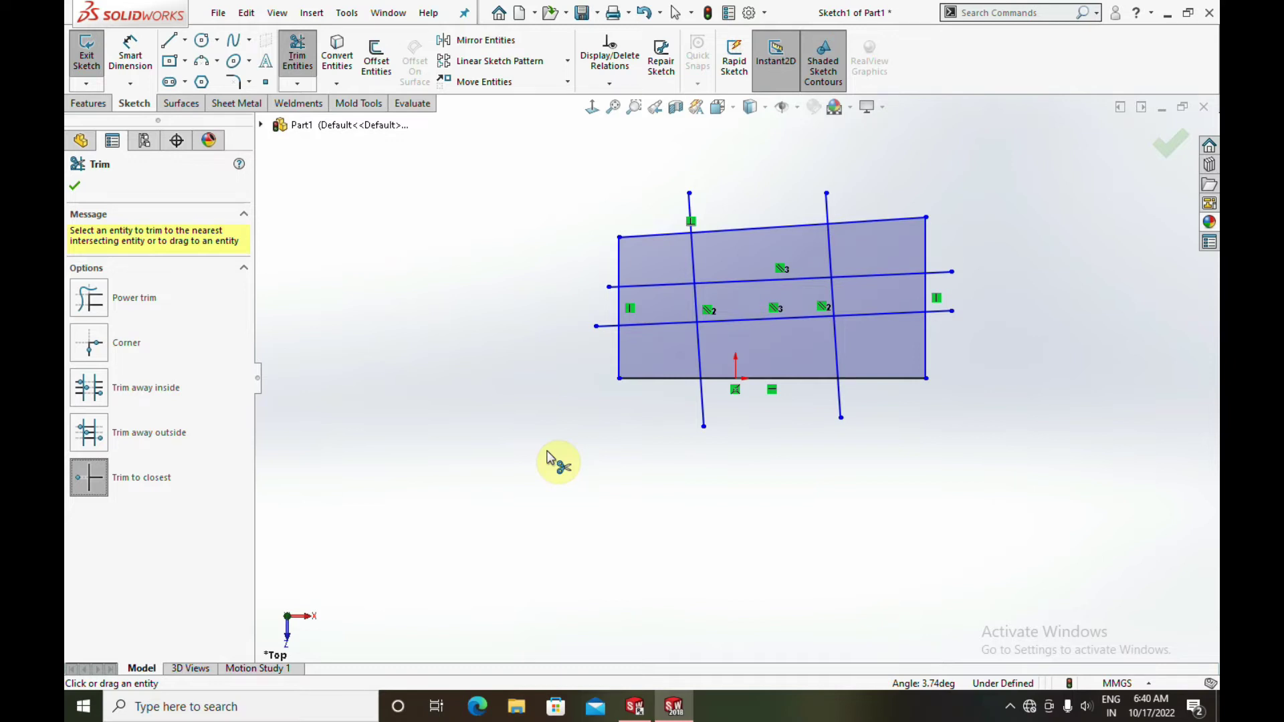
click(941, 274)
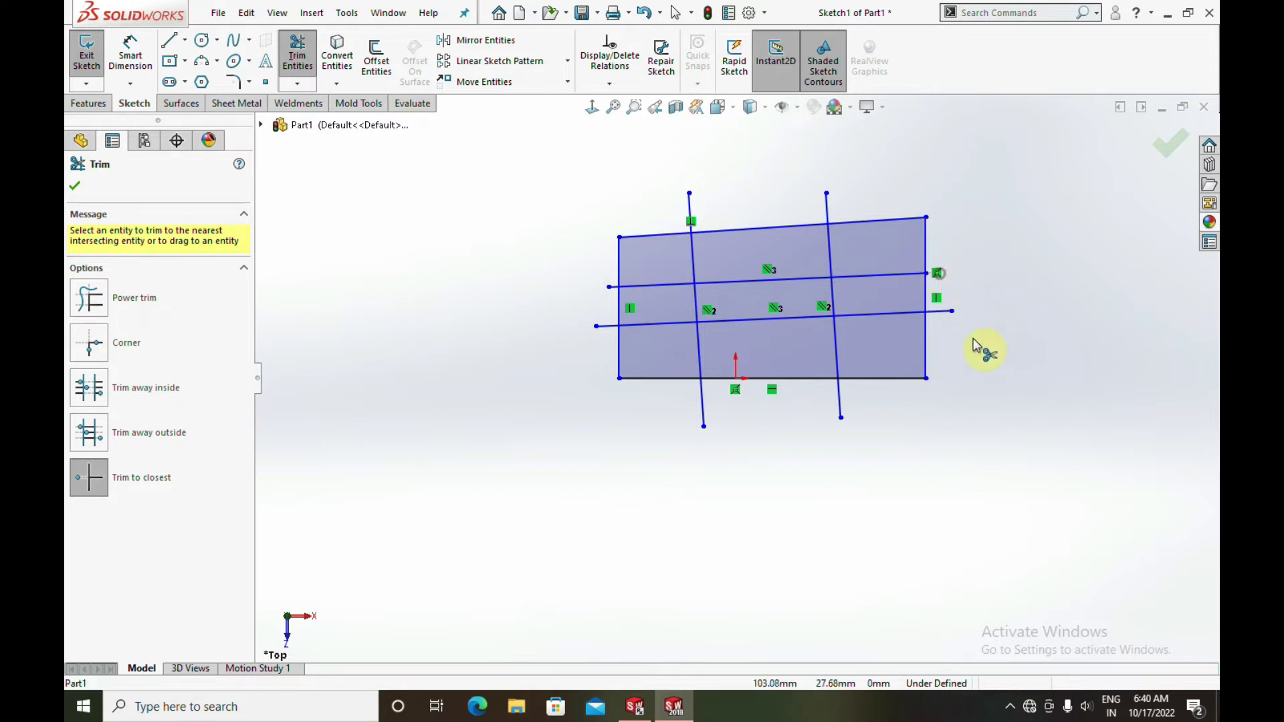
click(926, 246)
click(890, 223)
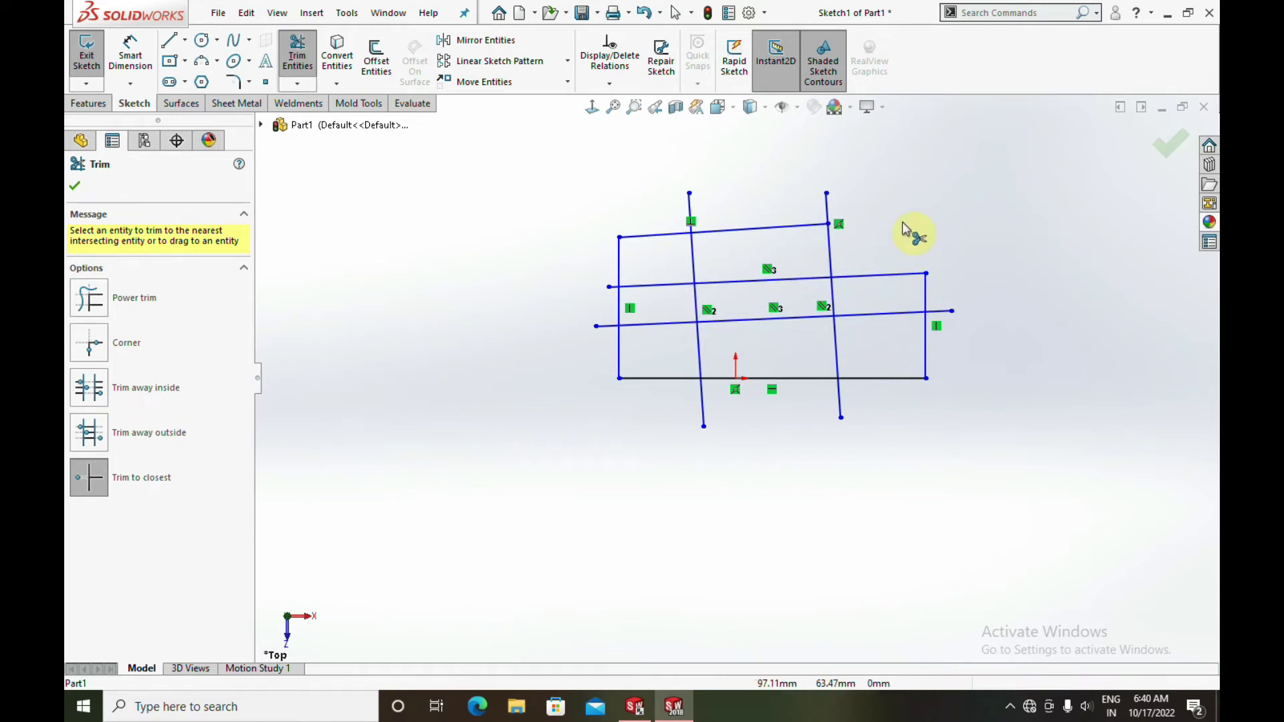
click(827, 202)
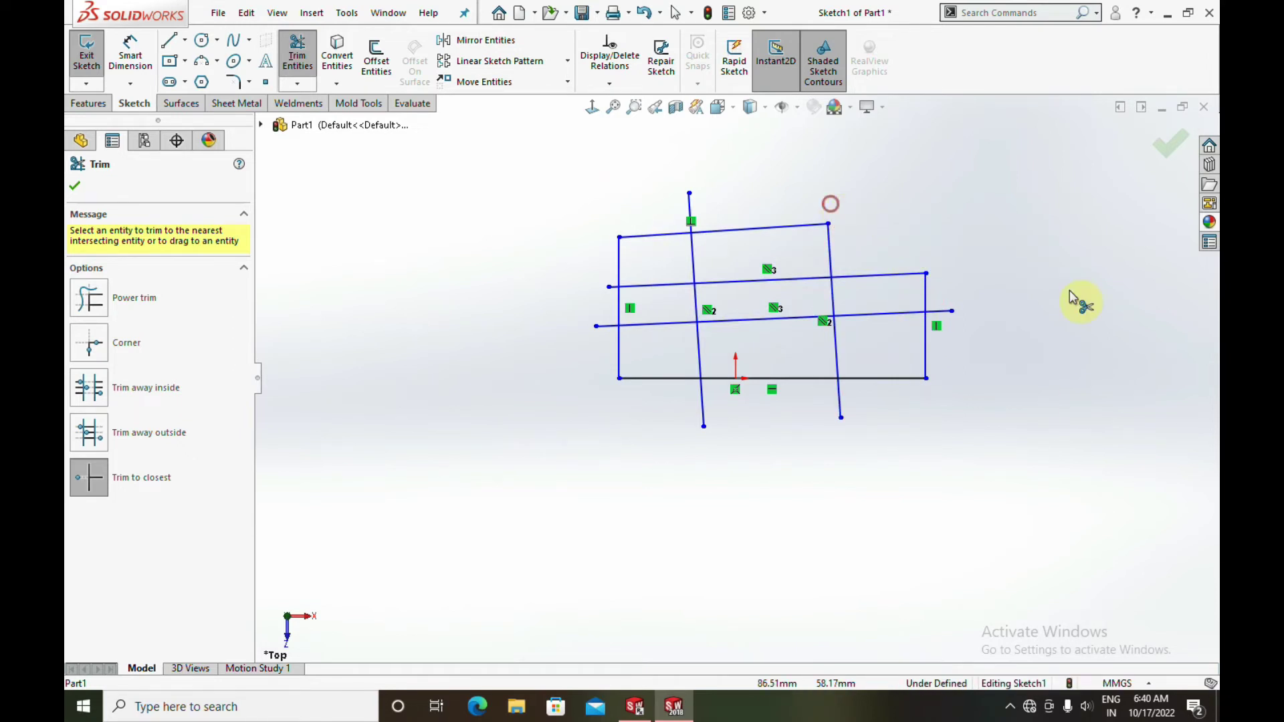
click(689, 206)
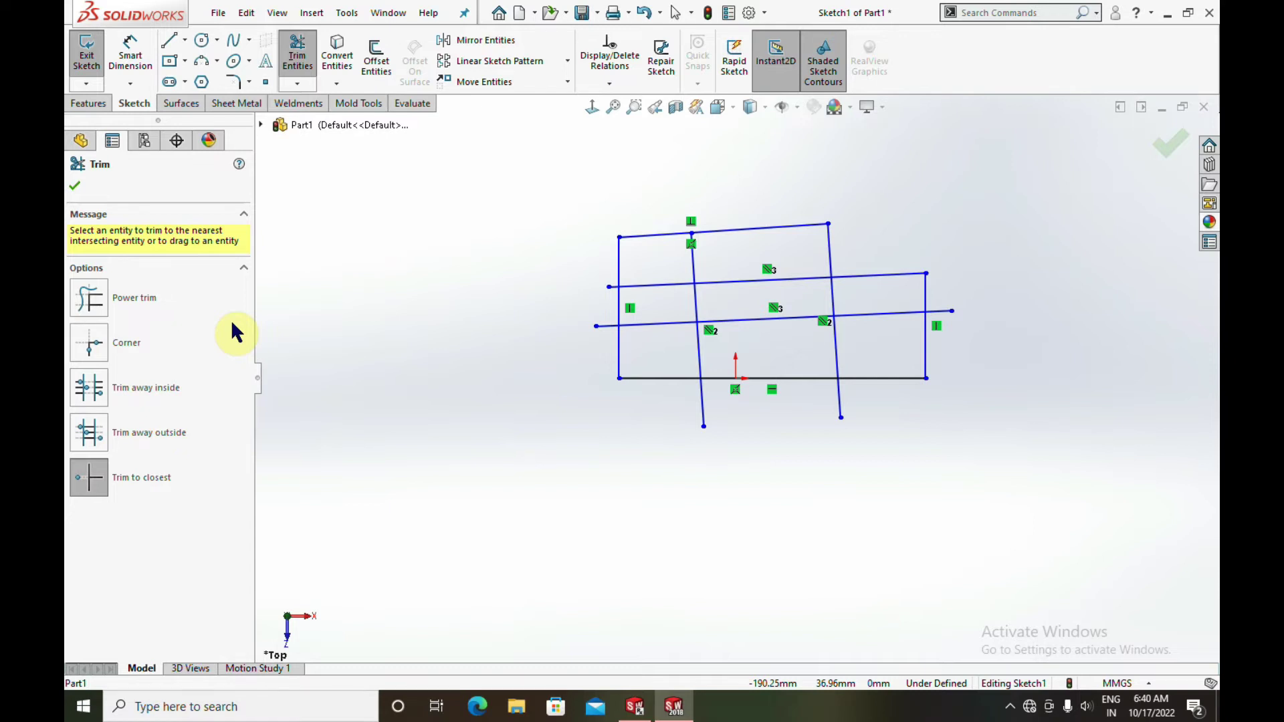
Step: Power-trim the remaining right-side overhangs and crossing line, leaving one small closed region
click(97, 297)
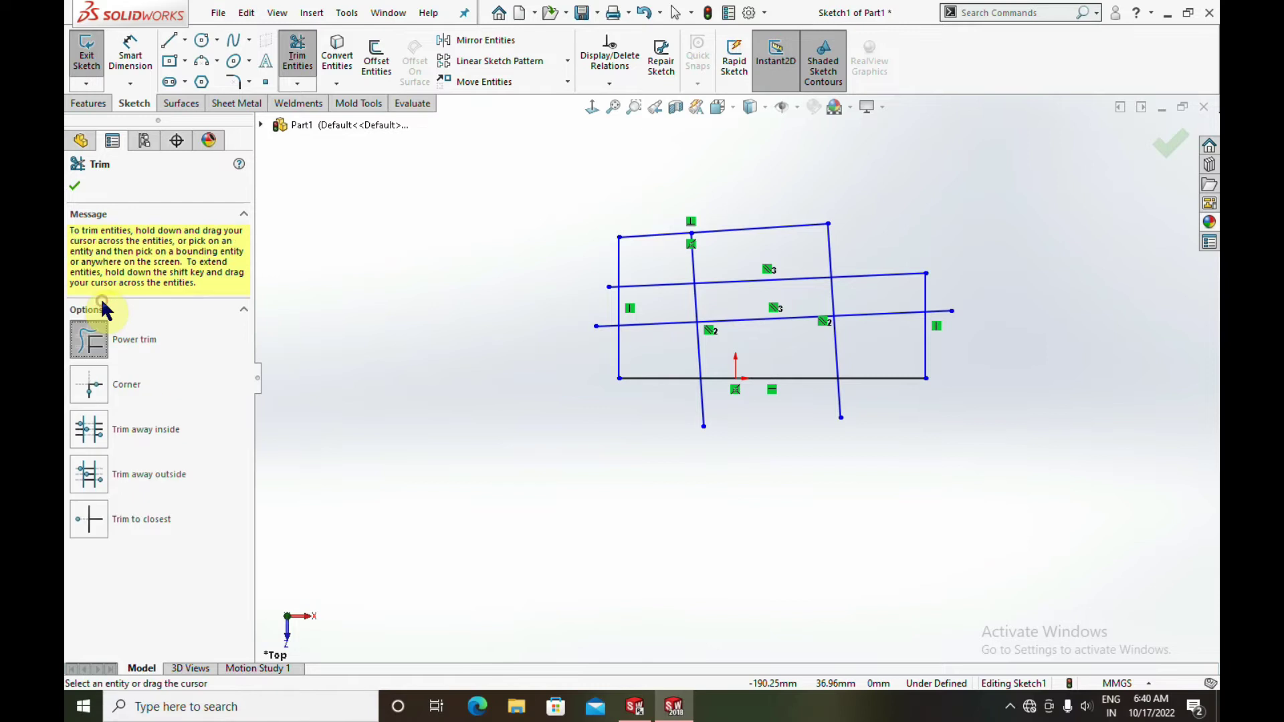
drag(905, 385, 952, 344)
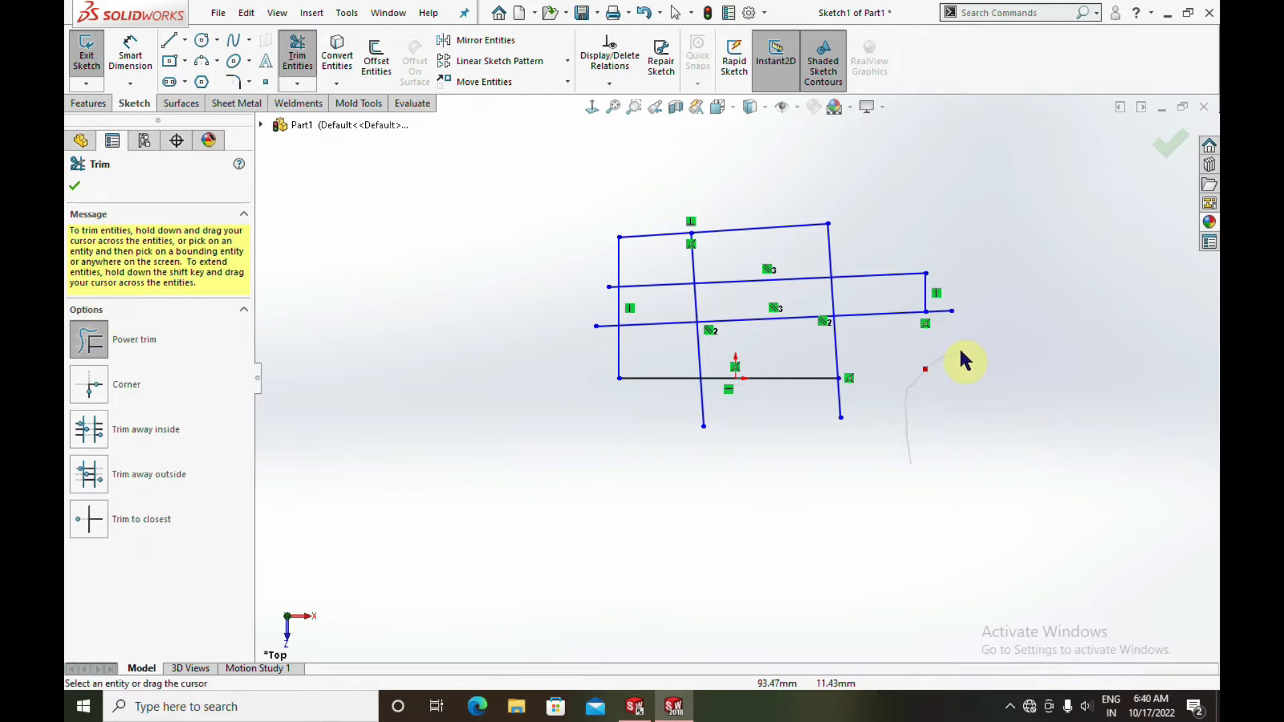
mouse_move(909, 289)
mouse_down()
mouse_move(903, 261)
mouse_move(799, 258)
mouse_move(791, 221)
mouse_move(686, 257)
mouse_move(668, 221)
mouse_move(669, 235)
mouse_move(596, 261)
mouse_move(621, 299)
mouse_move(602, 324)
mouse_move(604, 361)
mouse_move(591, 367)
mouse_move(641, 390)
mouse_move(780, 361)
mouse_move(794, 399)
mouse_move(889, 310)
mouse_move(816, 305)
mouse_move(792, 254)
mouse_move(792, 339)
mouse_move(756, 289)
mouse_up()
key(Escape)
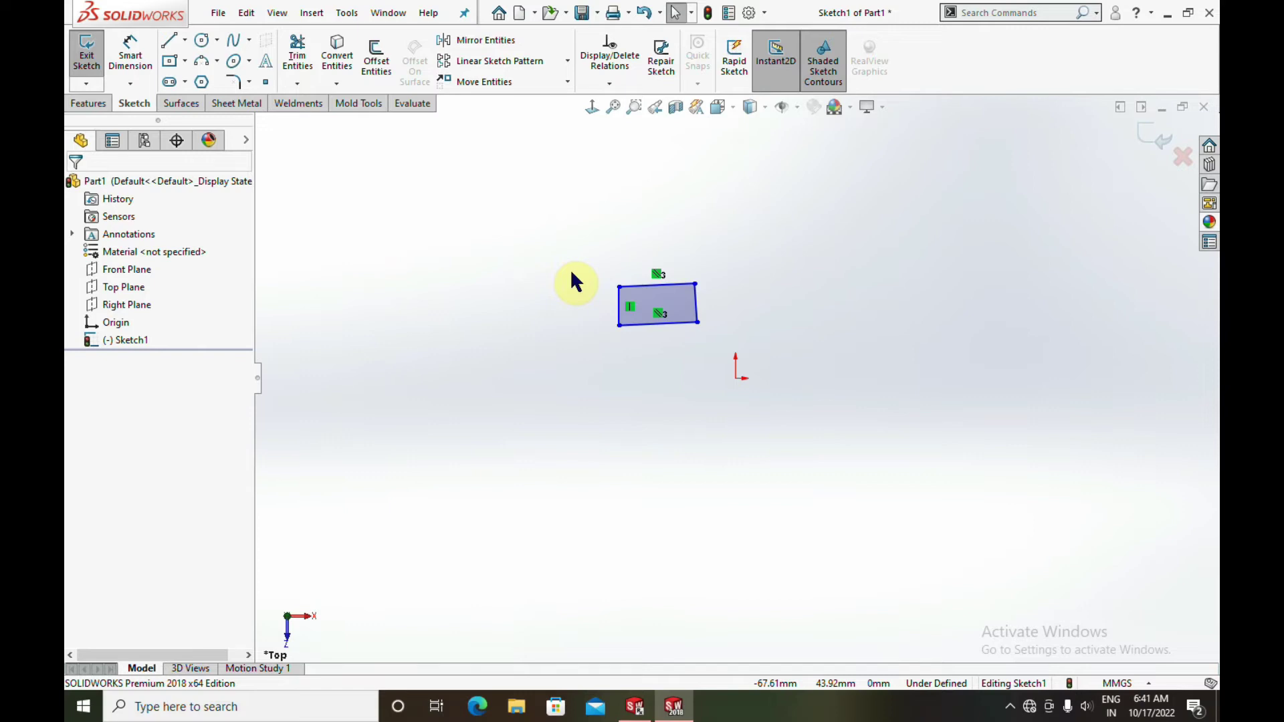
Step: Drag the small rectangle down-right, exit Sketch1, and bring up the Features tools
drag(636, 327, 670, 333)
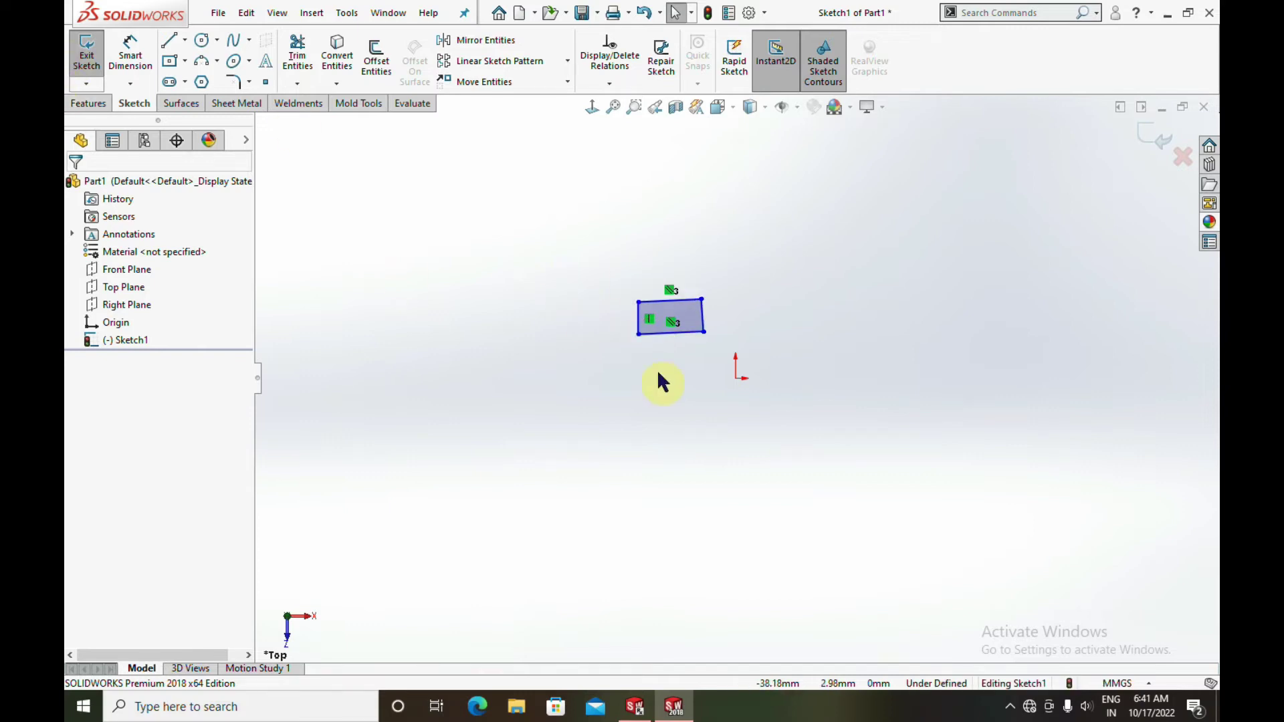
scroll(657, 369, down, 1)
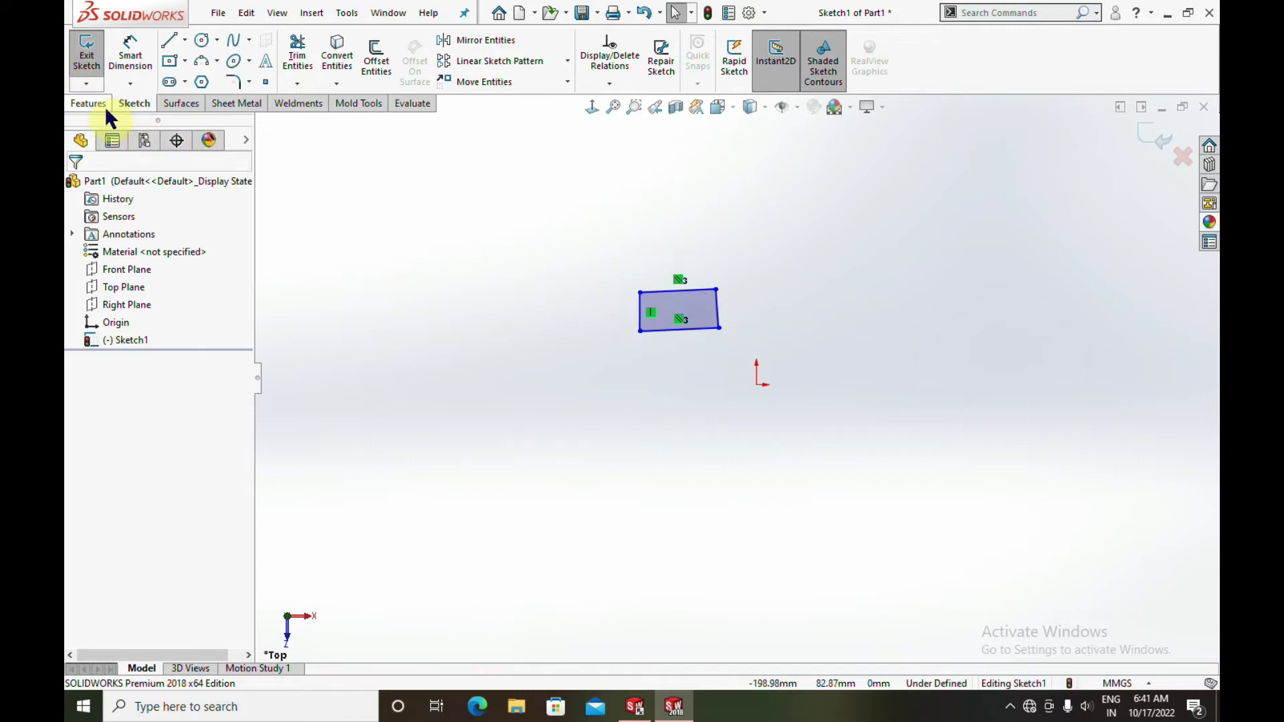
click(115, 288)
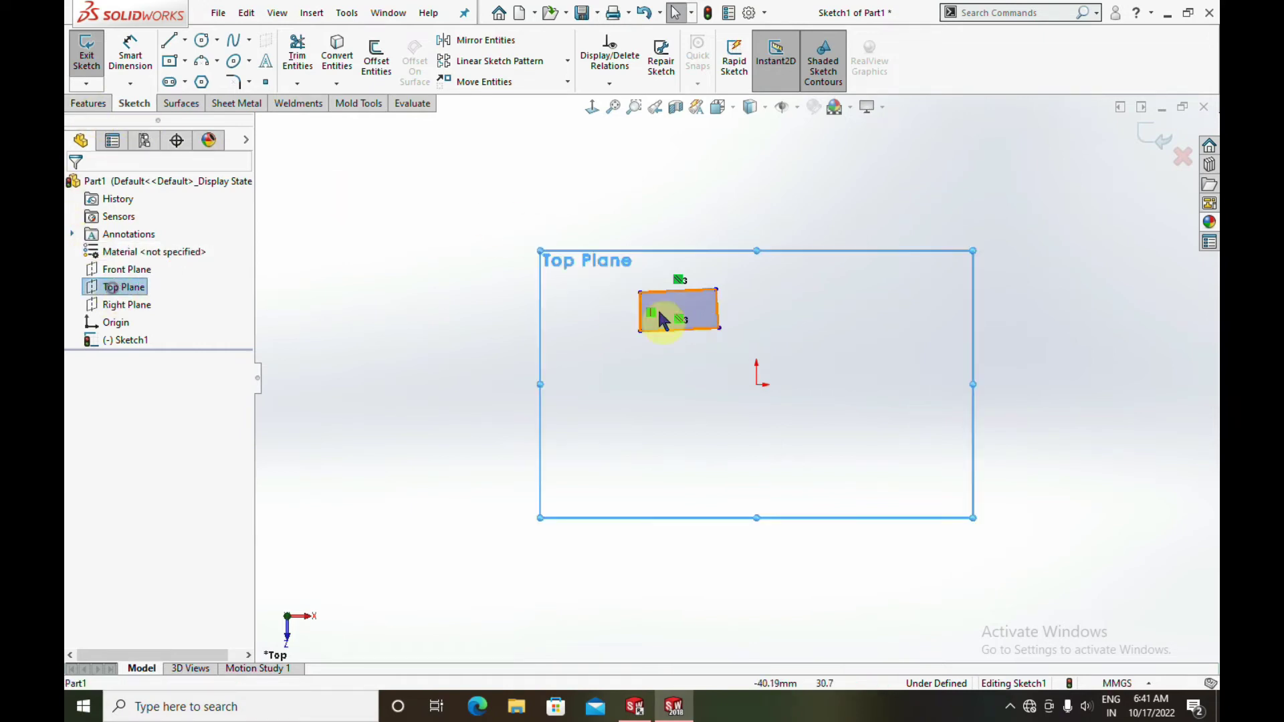
click(97, 104)
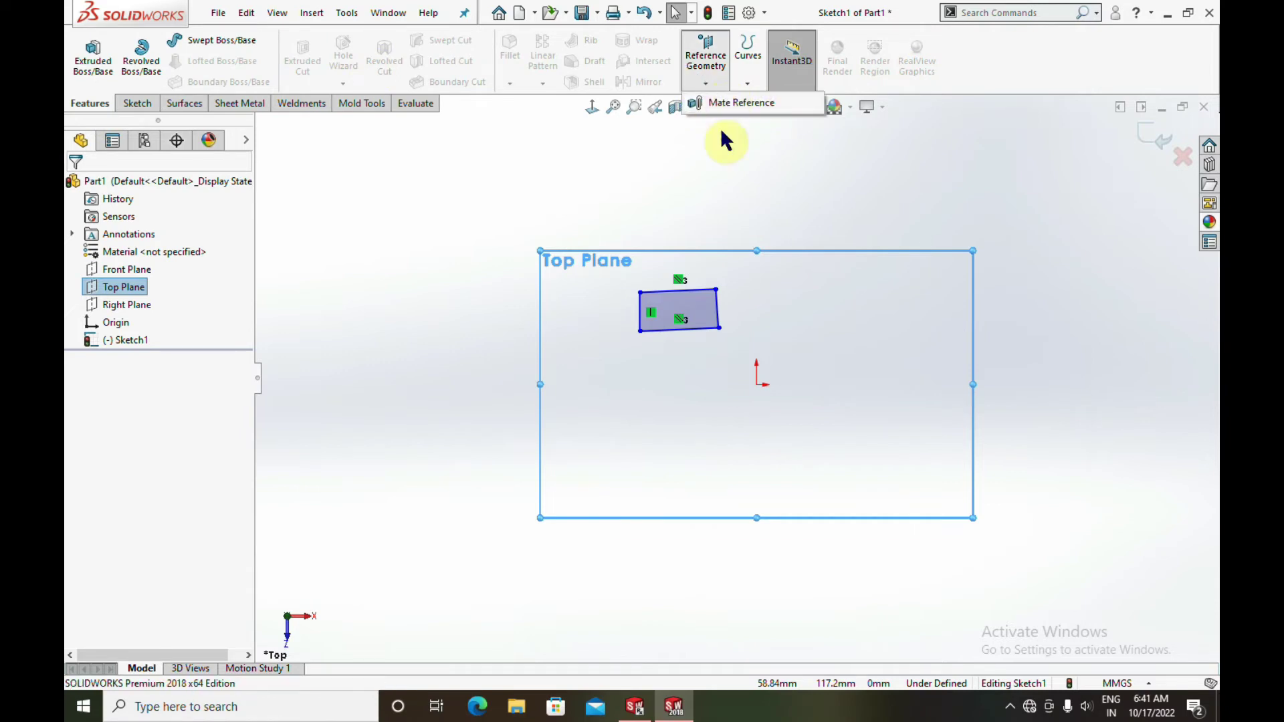
click(714, 180)
click(134, 103)
click(88, 48)
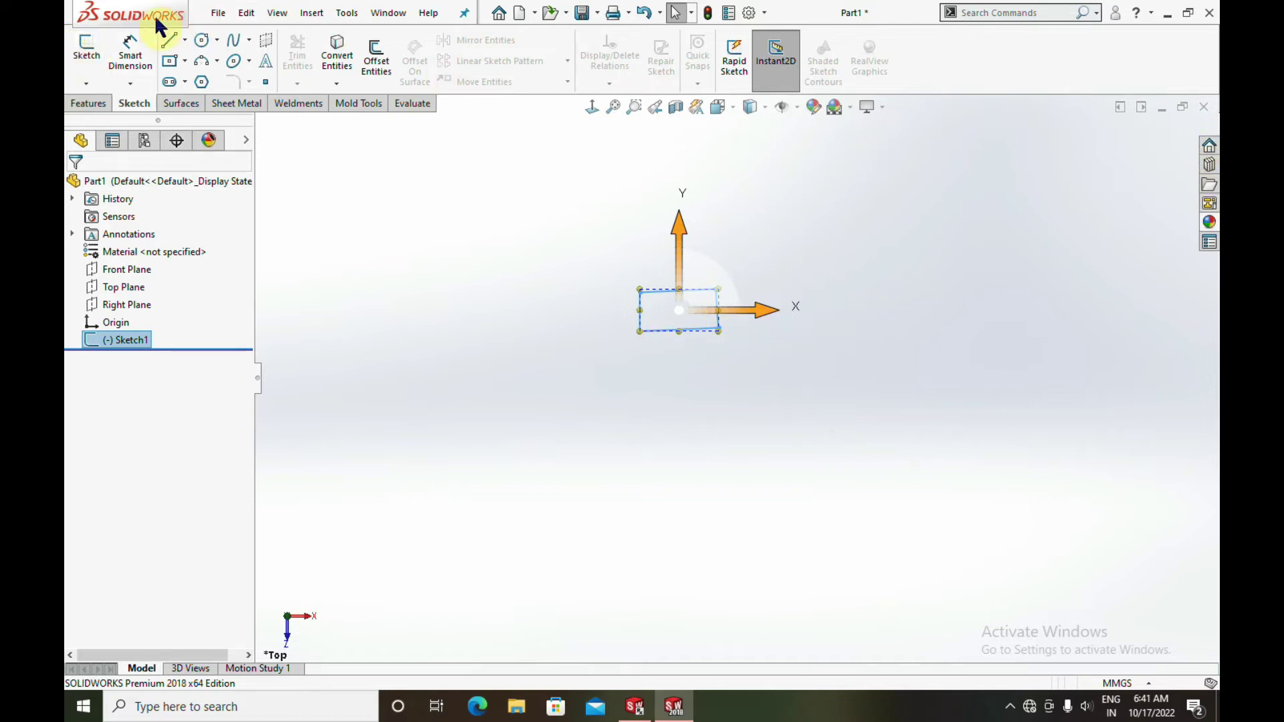
click(75, 106)
Step: Create reference Plane1 offset 16 mm from the Top Plane
click(703, 81)
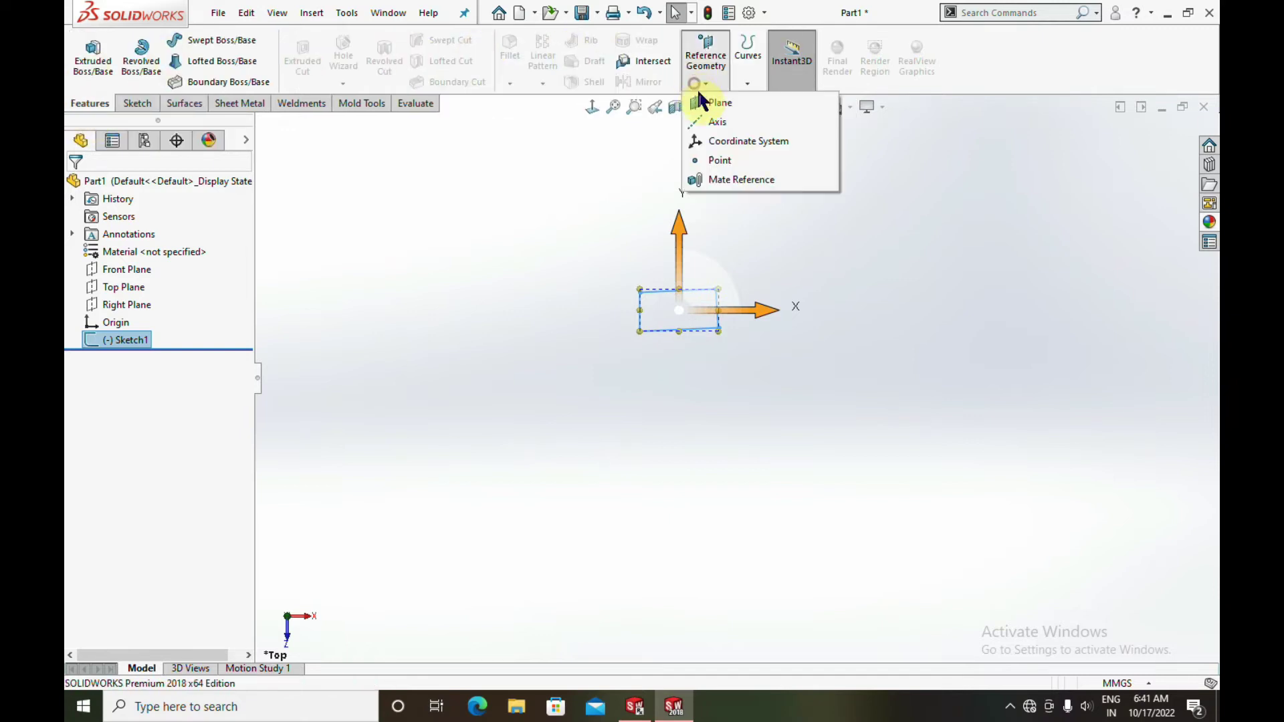
click(704, 104)
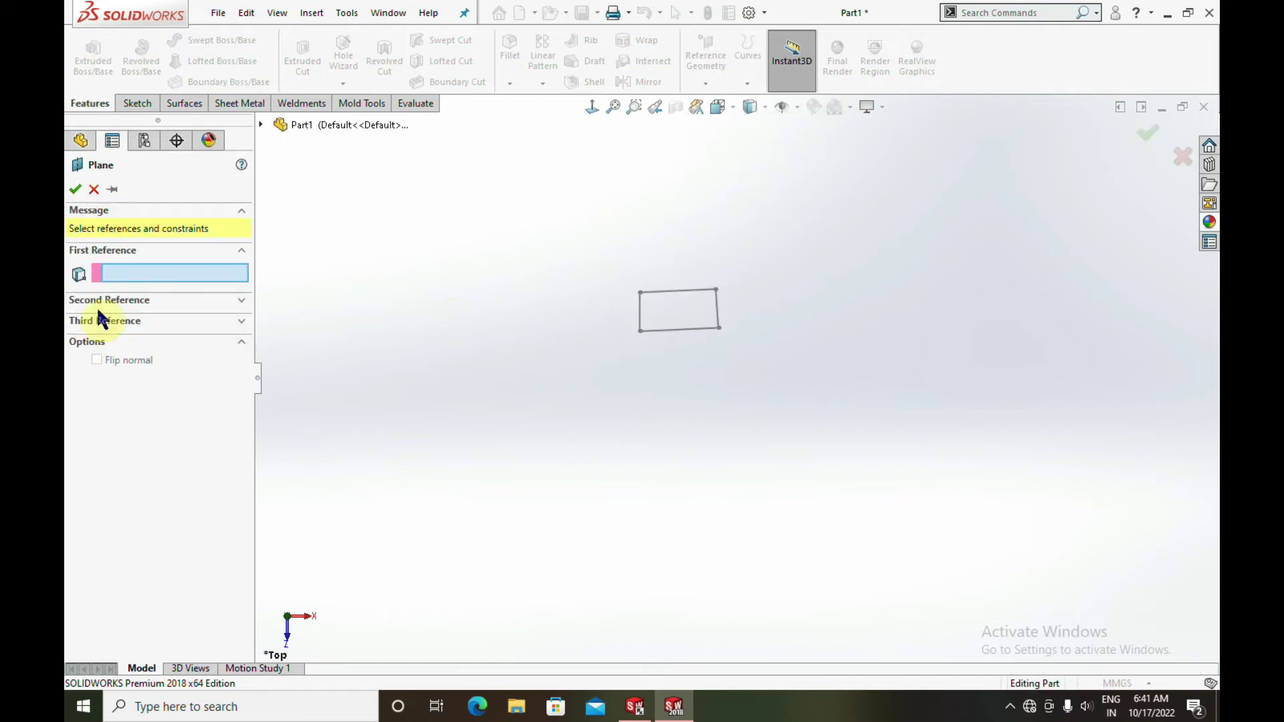
click(261, 124)
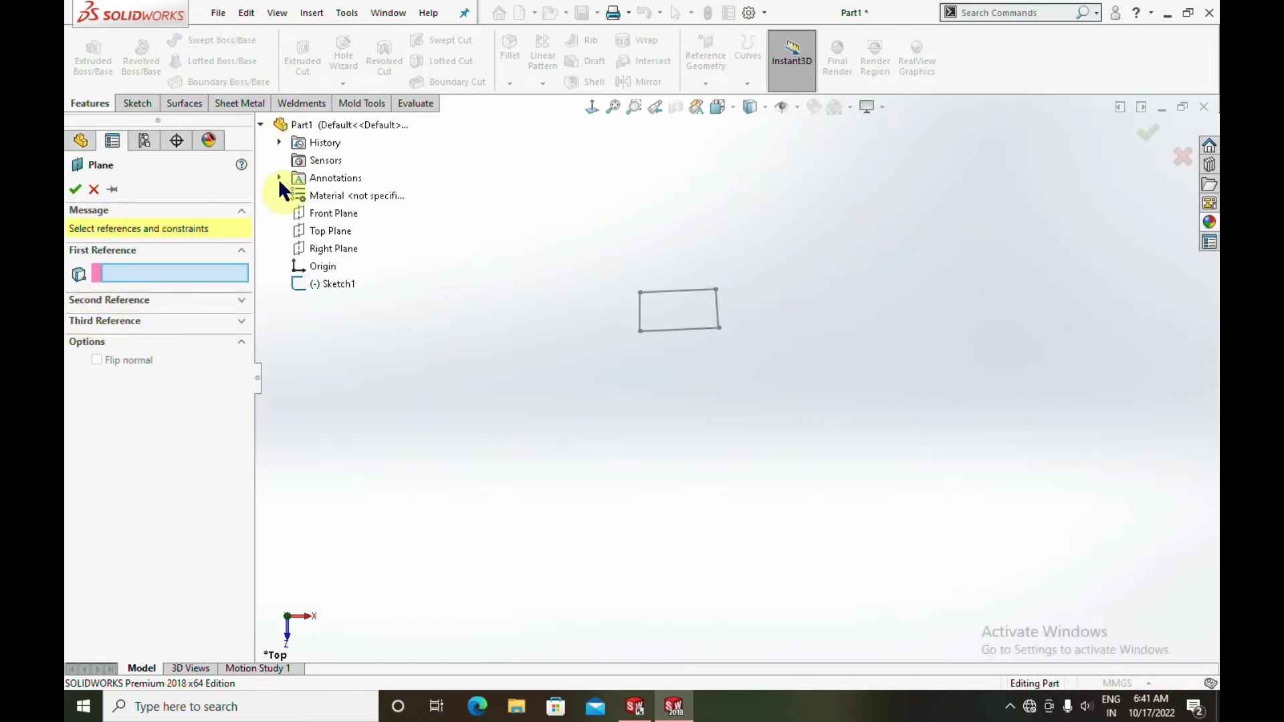
click(321, 233)
mouse_move(822, 364)
middle_down()
mouse_move(748, 370)
mouse_move(682, 328)
mouse_move(779, 339)
middle_up()
drag(187, 385, 69, 399)
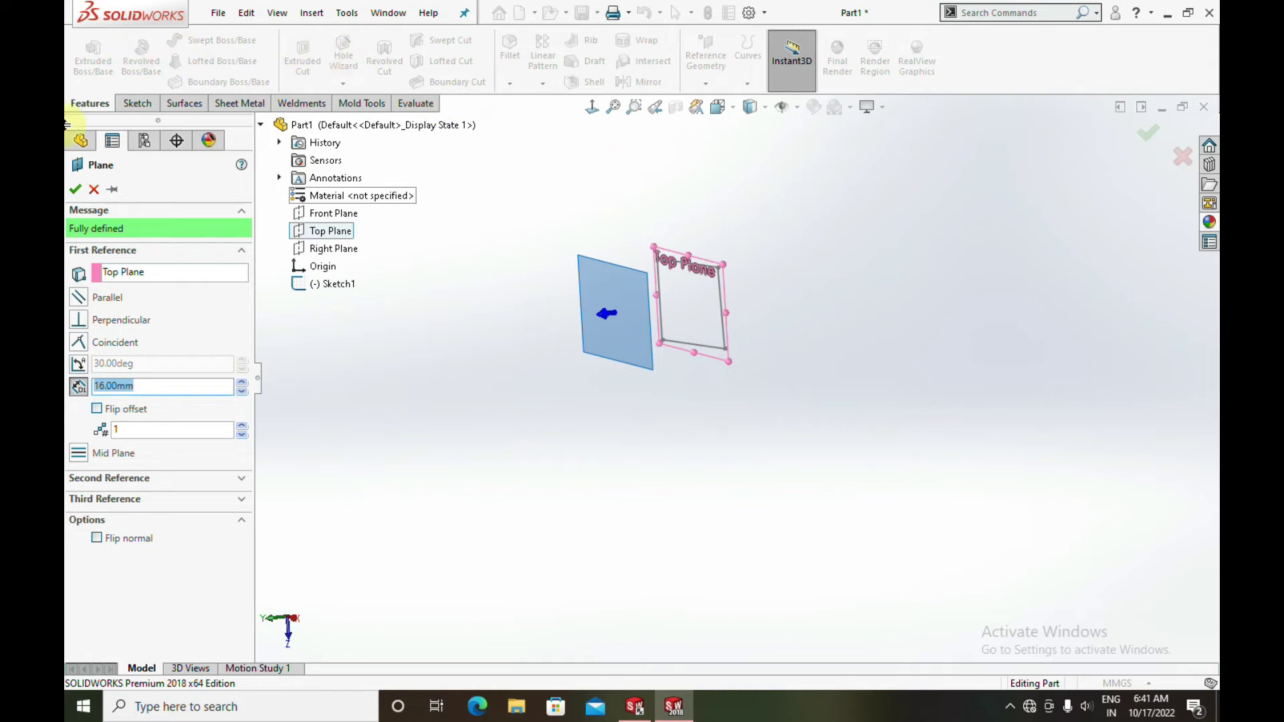
click(75, 189)
Step: Select Plane1 and start a new sketch on it
middle_drag(381, 352, 524, 304)
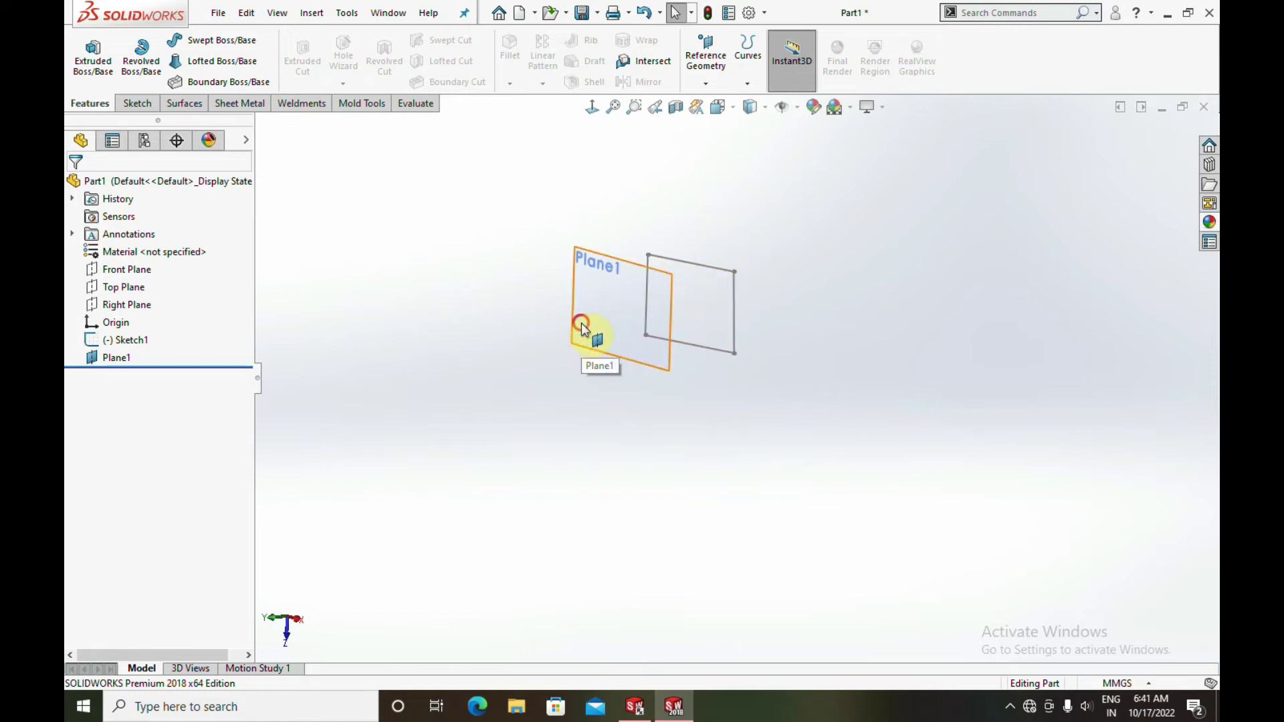
click(582, 343)
click(646, 284)
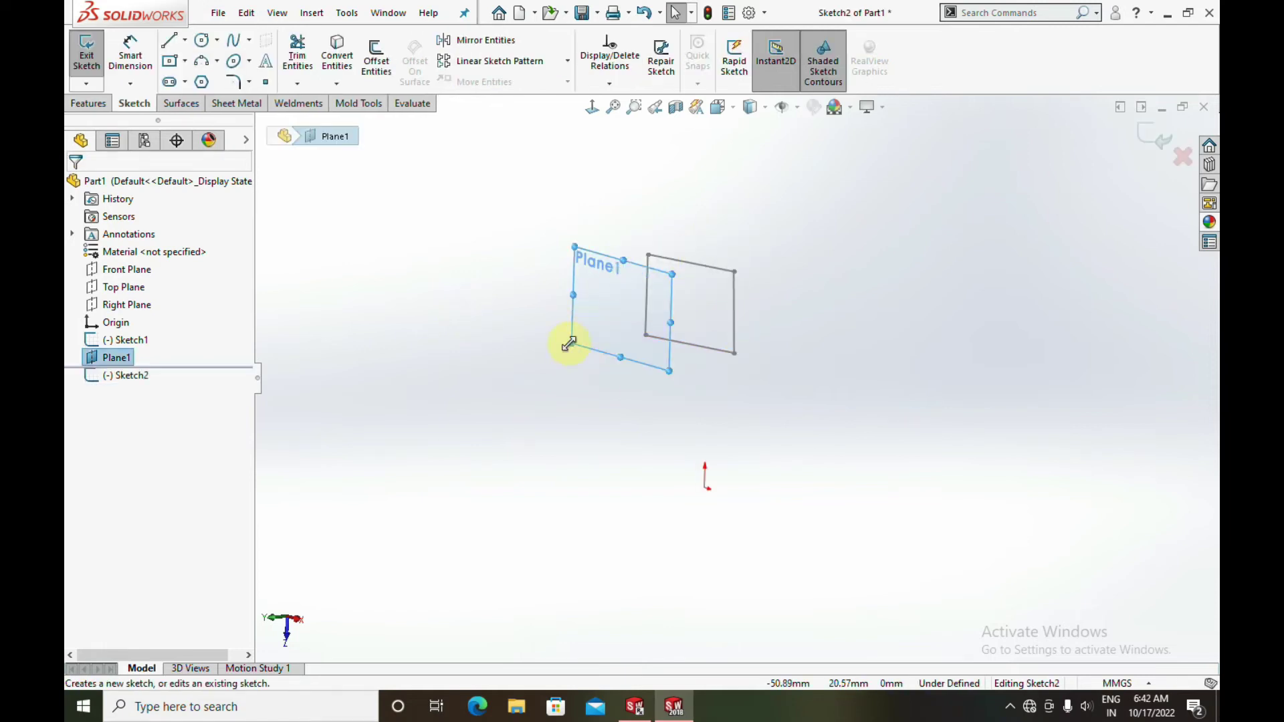
Step: Set the view Normal To Plane1, zoom to fit, orbit, then Normal To again
key(space)
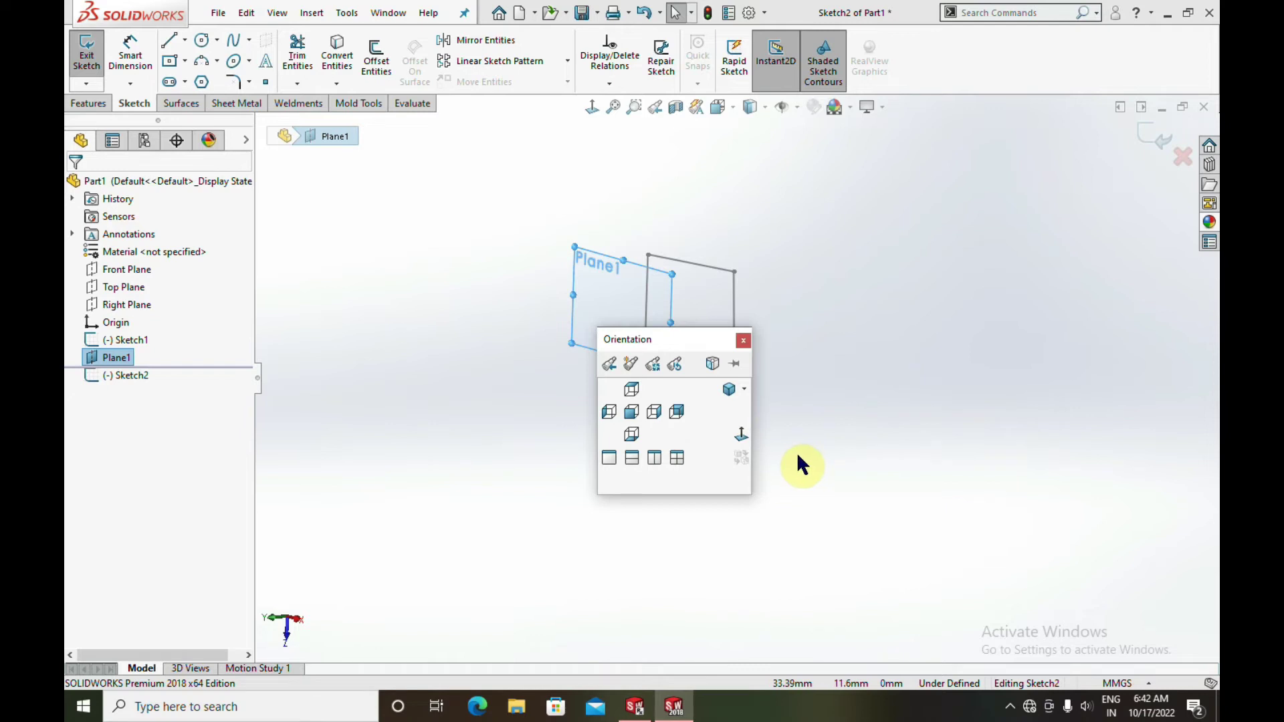
click(745, 438)
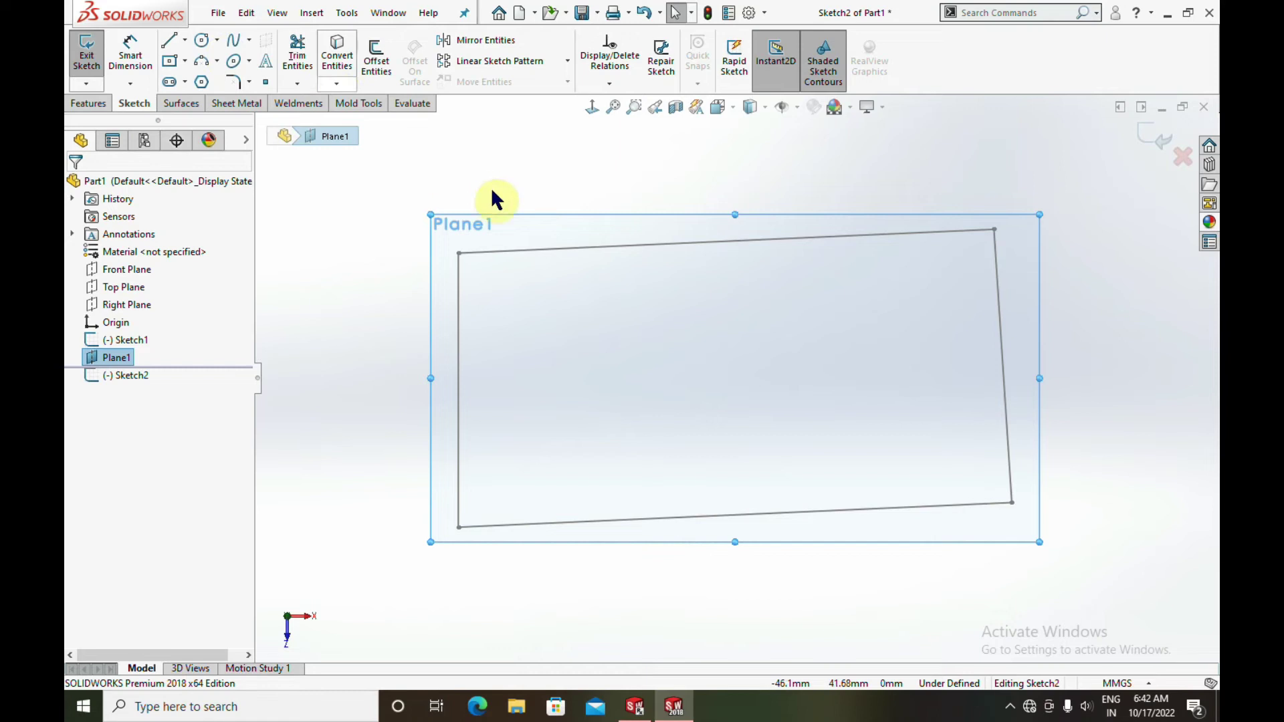
key(f)
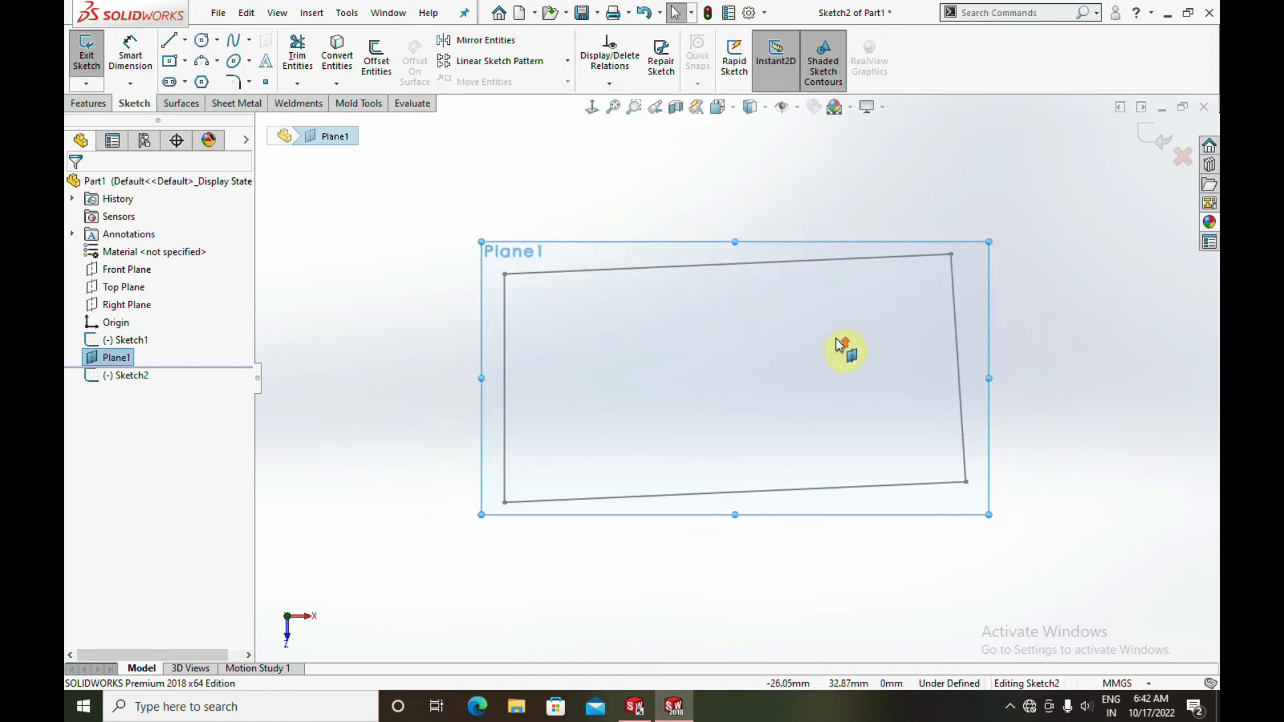
mouse_move(910, 373)
middle_down()
mouse_move(865, 382)
mouse_move(805, 452)
mouse_move(866, 339)
mouse_move(936, 415)
middle_up()
key(space)
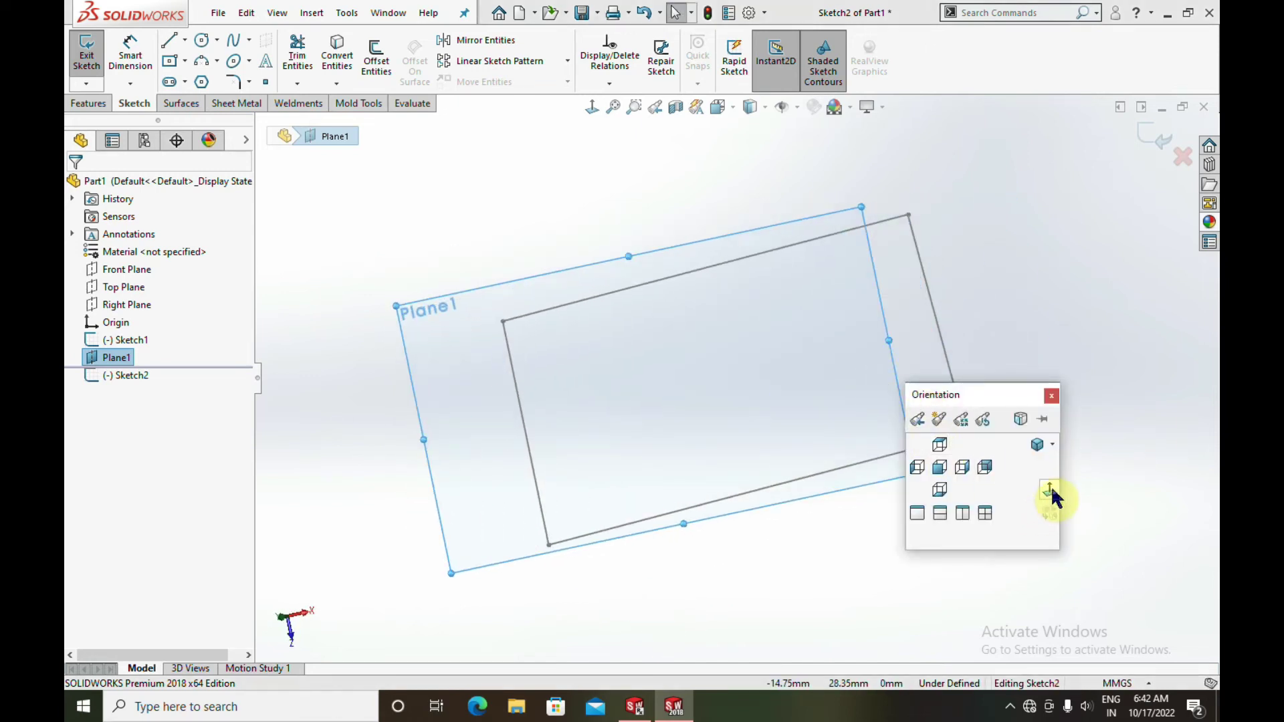
click(1049, 490)
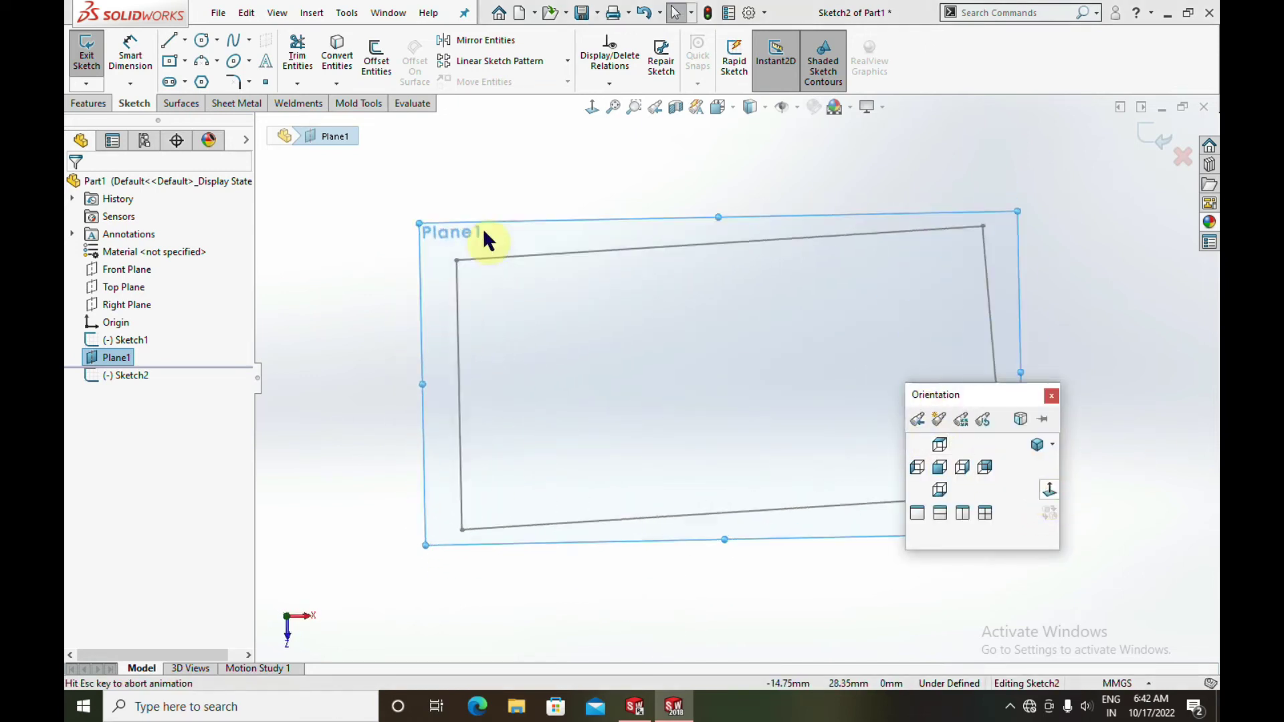
Step: Convert Sketch1's top, left, bottom and right rectangle edges into Sketch2
click(338, 53)
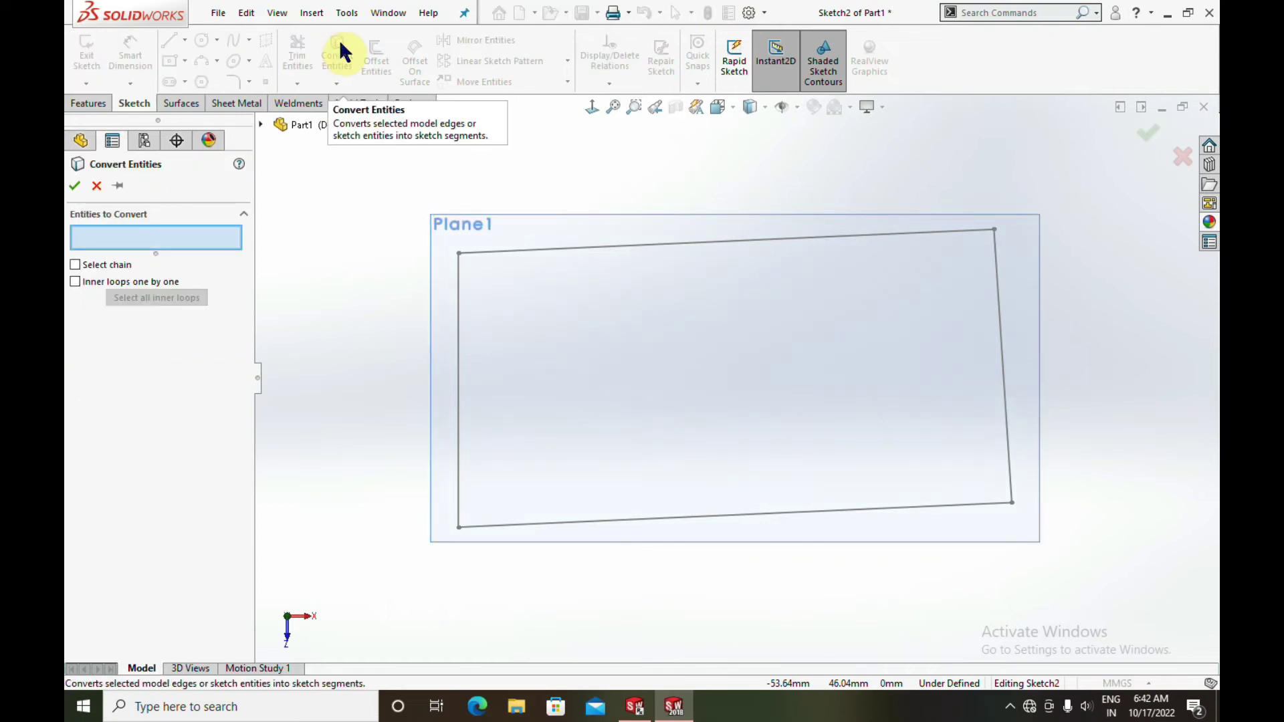
click(507, 254)
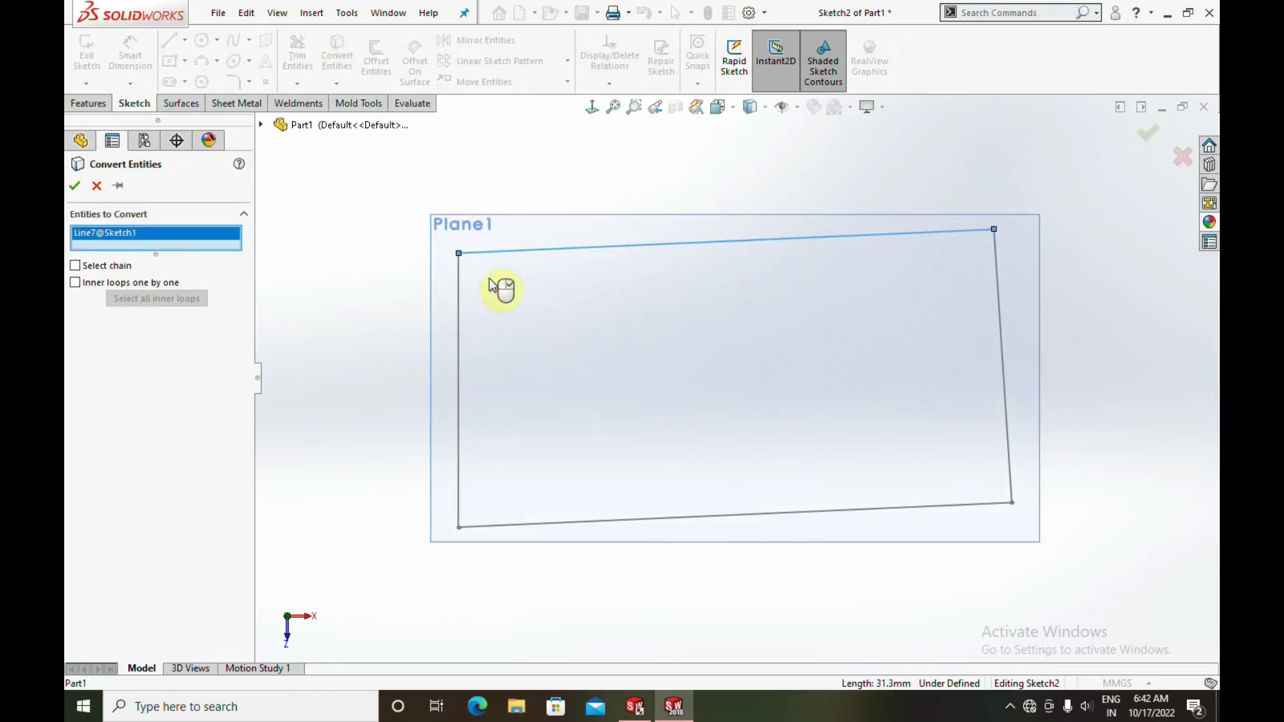
click(458, 321)
click(865, 514)
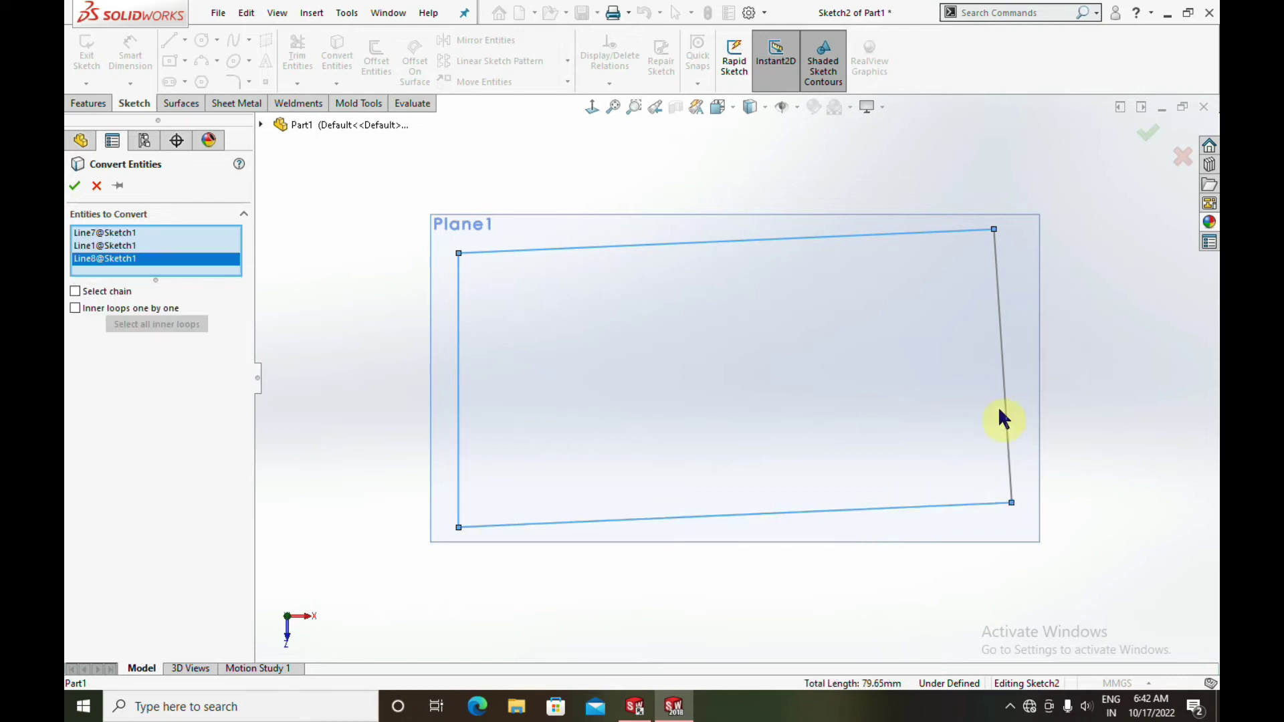
click(1005, 406)
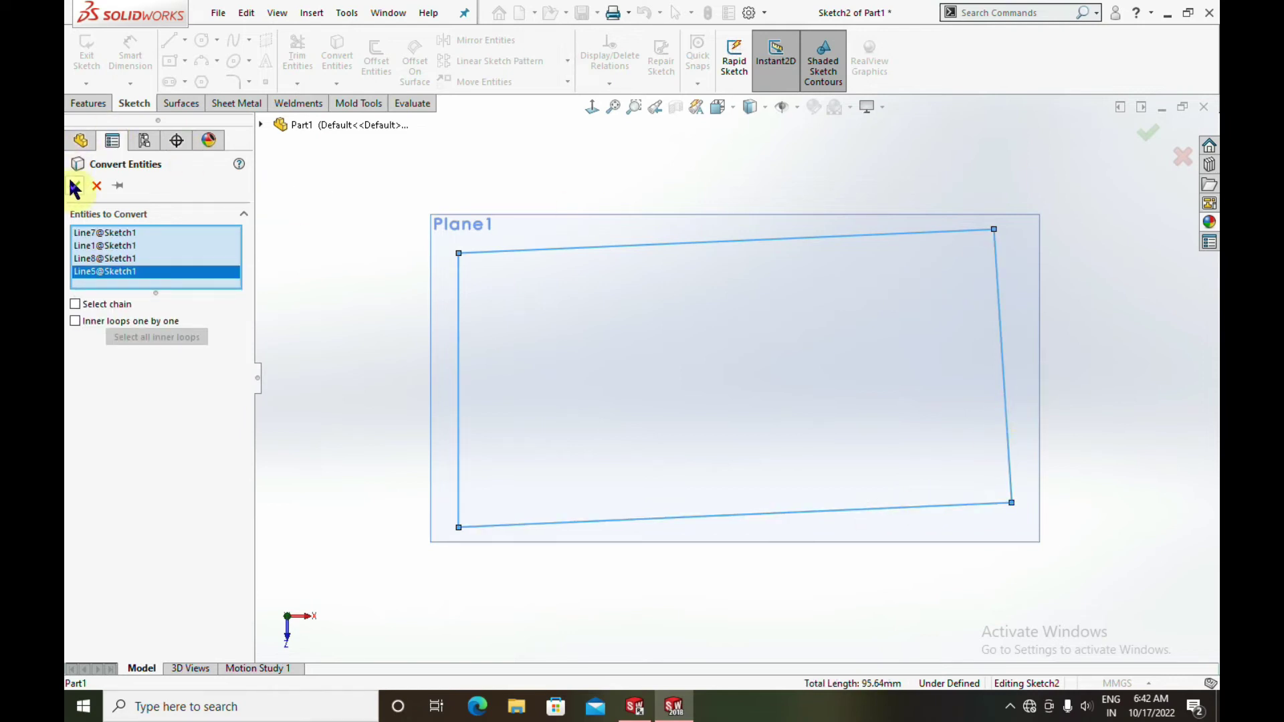
click(75, 185)
scroll(1009, 315, up, 2)
mouse_move(1009, 315)
middle_down()
mouse_move(916, 341)
mouse_move(869, 328)
middle_up()
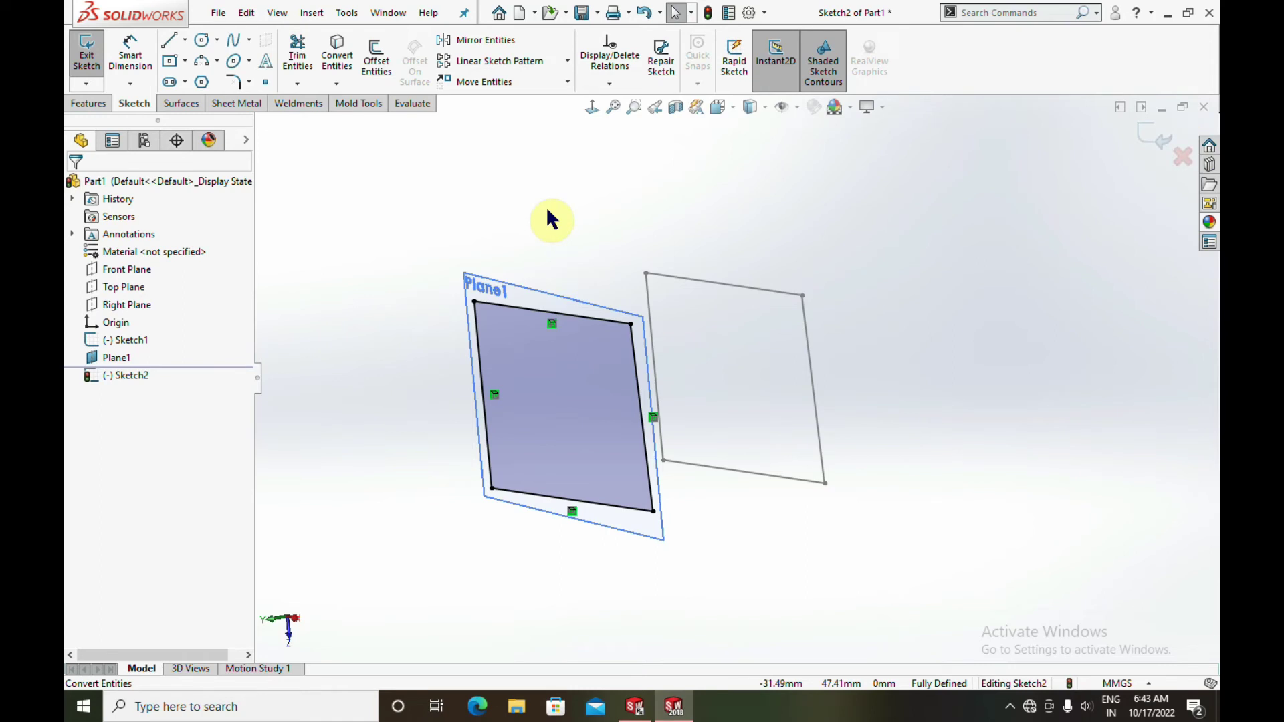
Step: Undo the converted edges, Sketch2 and Plane1, restoring Sketch1's earlier crossing lines
key(ctrl+z)
key(ctrl+z)
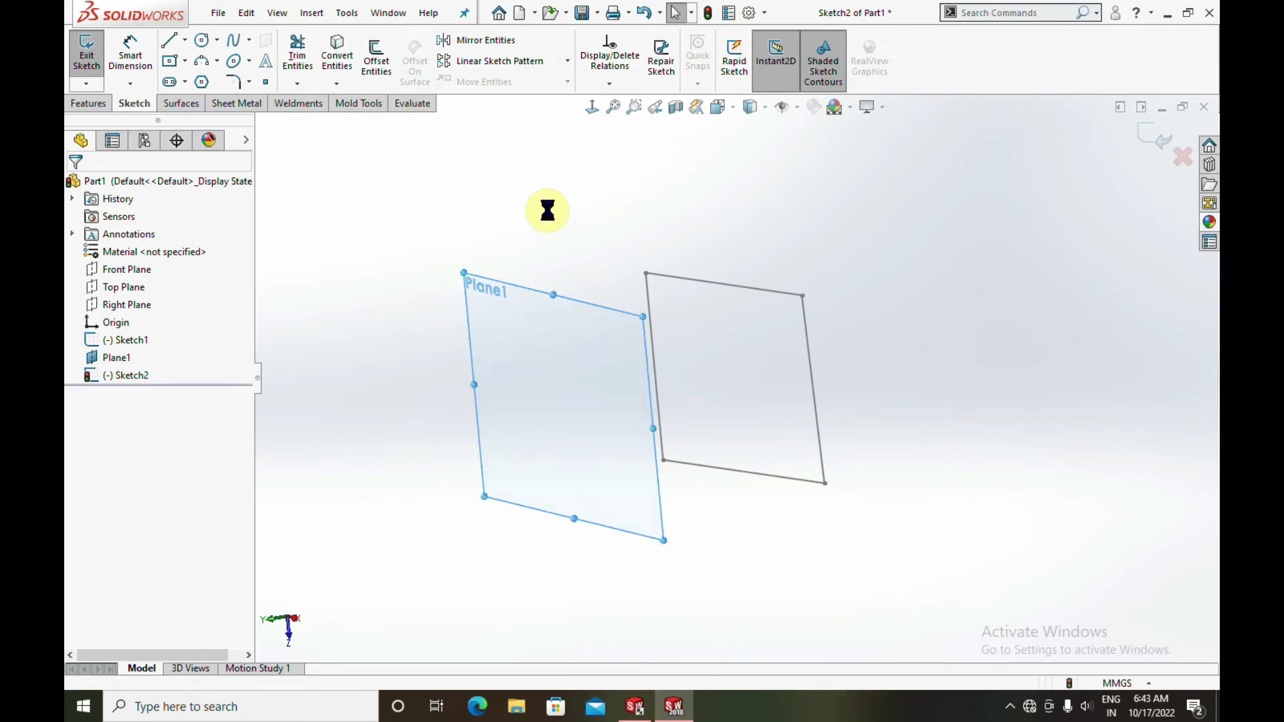
key(ctrl+z)
key(ctrl+5)
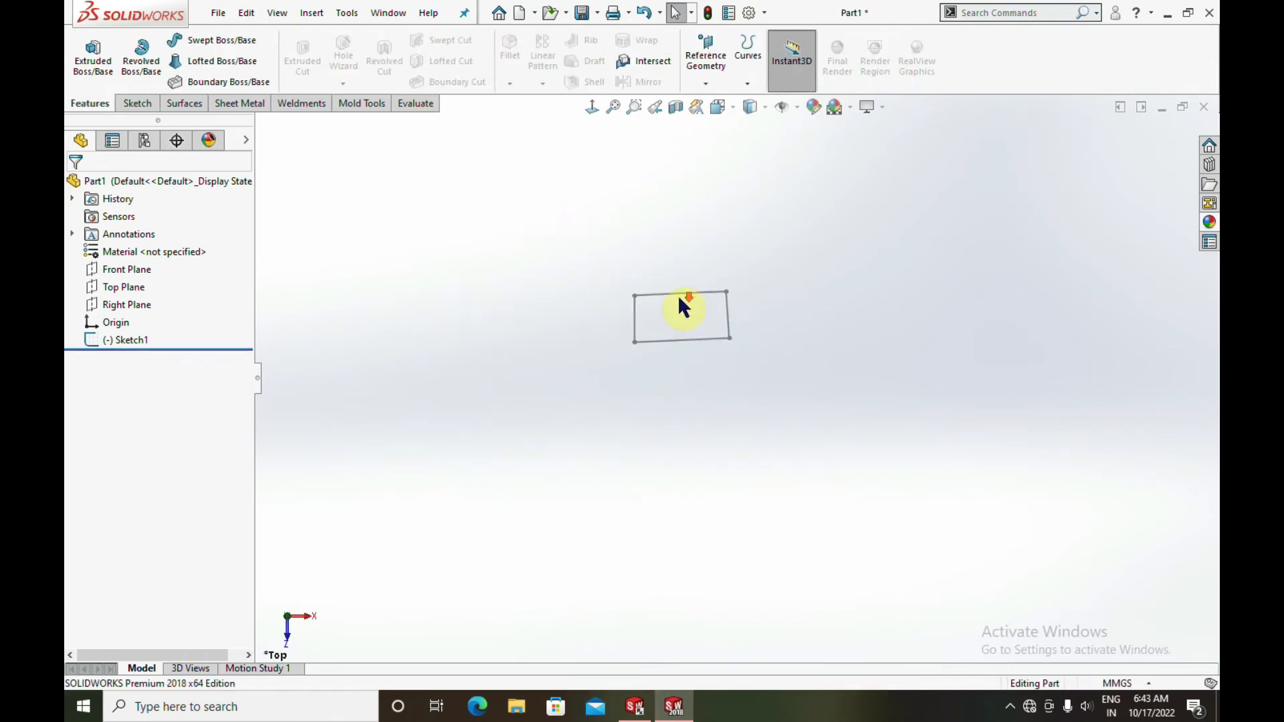
key(ctrl+z)
key(ctrl+z)
key(ctrl+z)
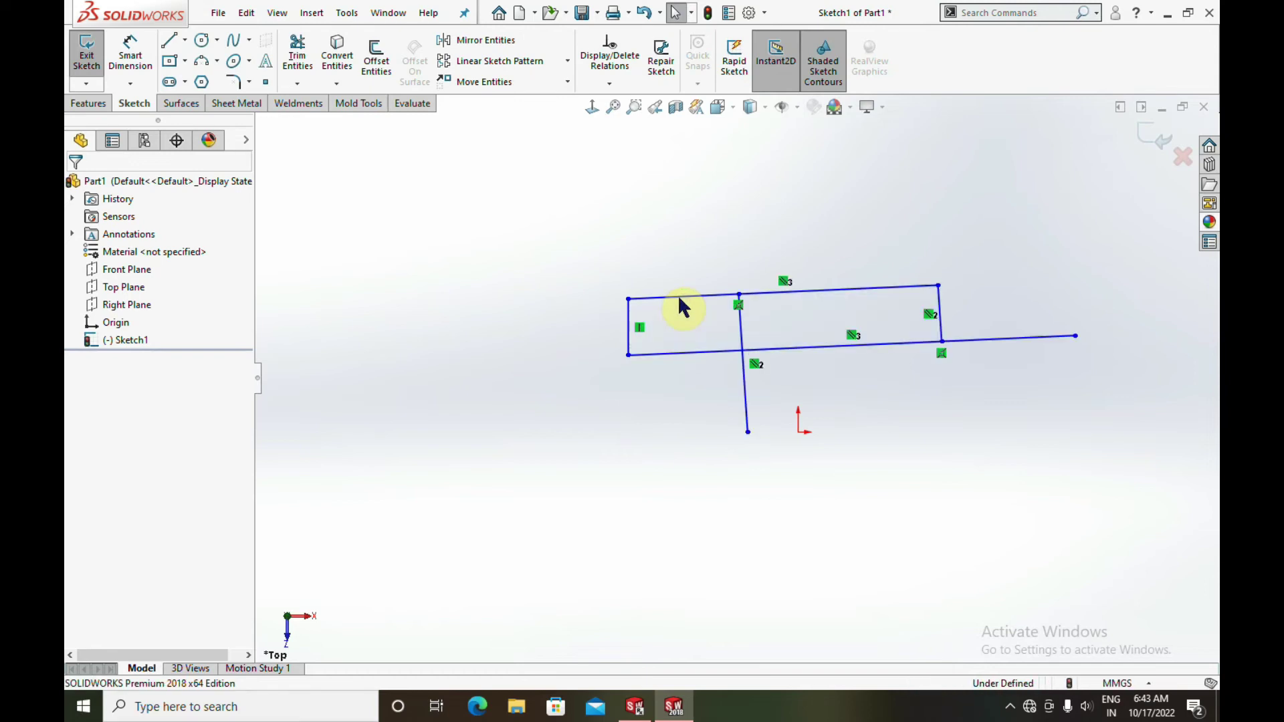
key(ctrl+z)
key(ctrl+z)
key(ctrl+z)
key(ctrl+z)
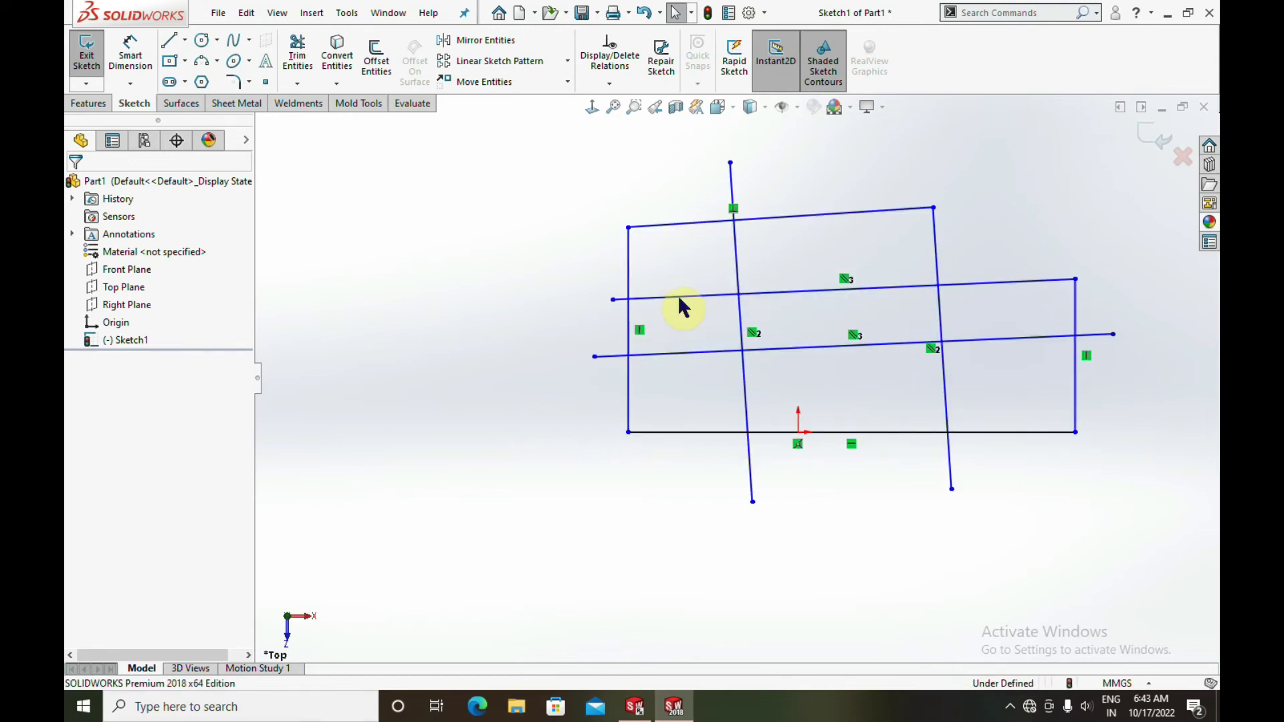
key(ctrl+z)
key(ctrl+z)
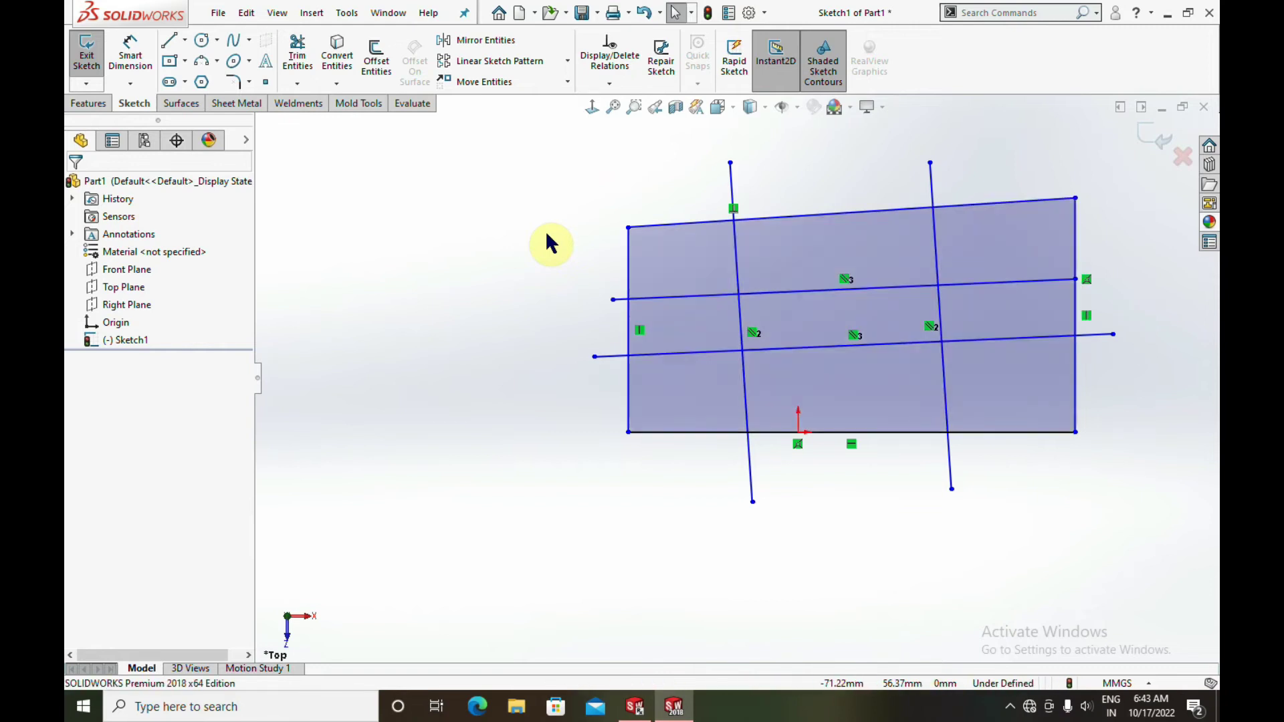
scroll(886, 278, up, 2)
Step: Box-select and delete all existing Sketch1 geometry
drag(518, 182, 1137, 602)
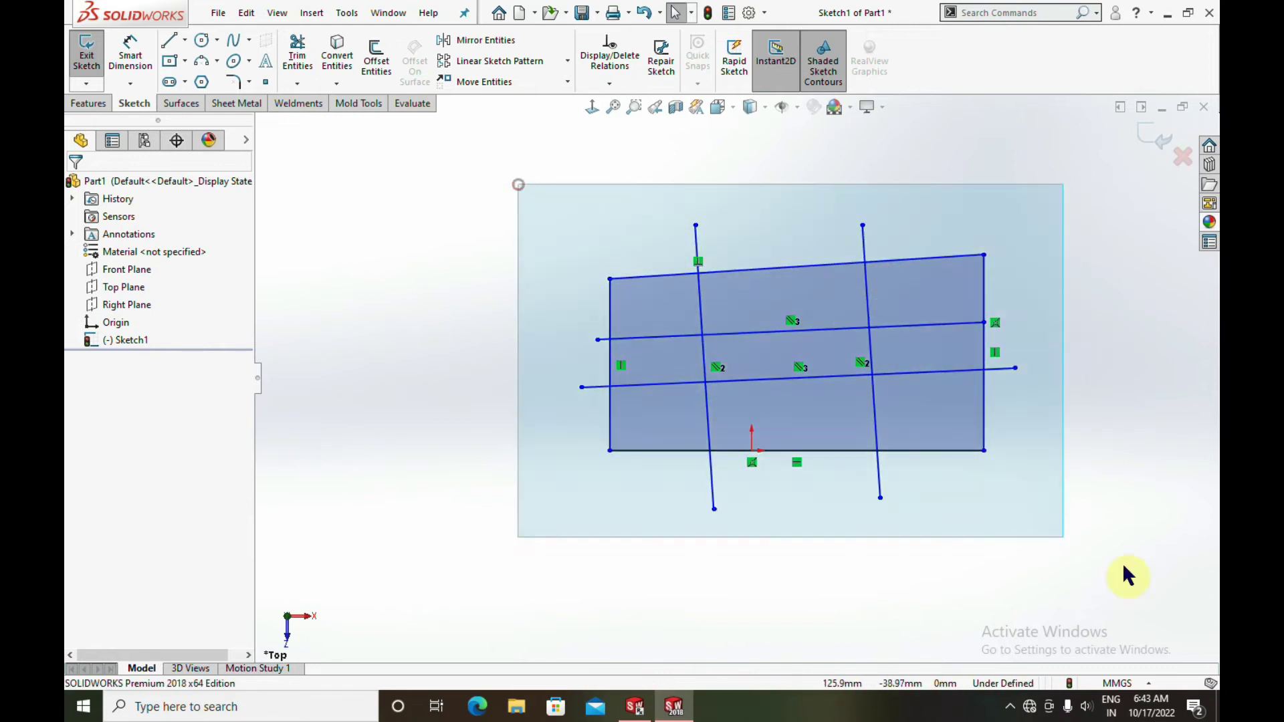
drag(445, 182, 1110, 629)
key(Delete)
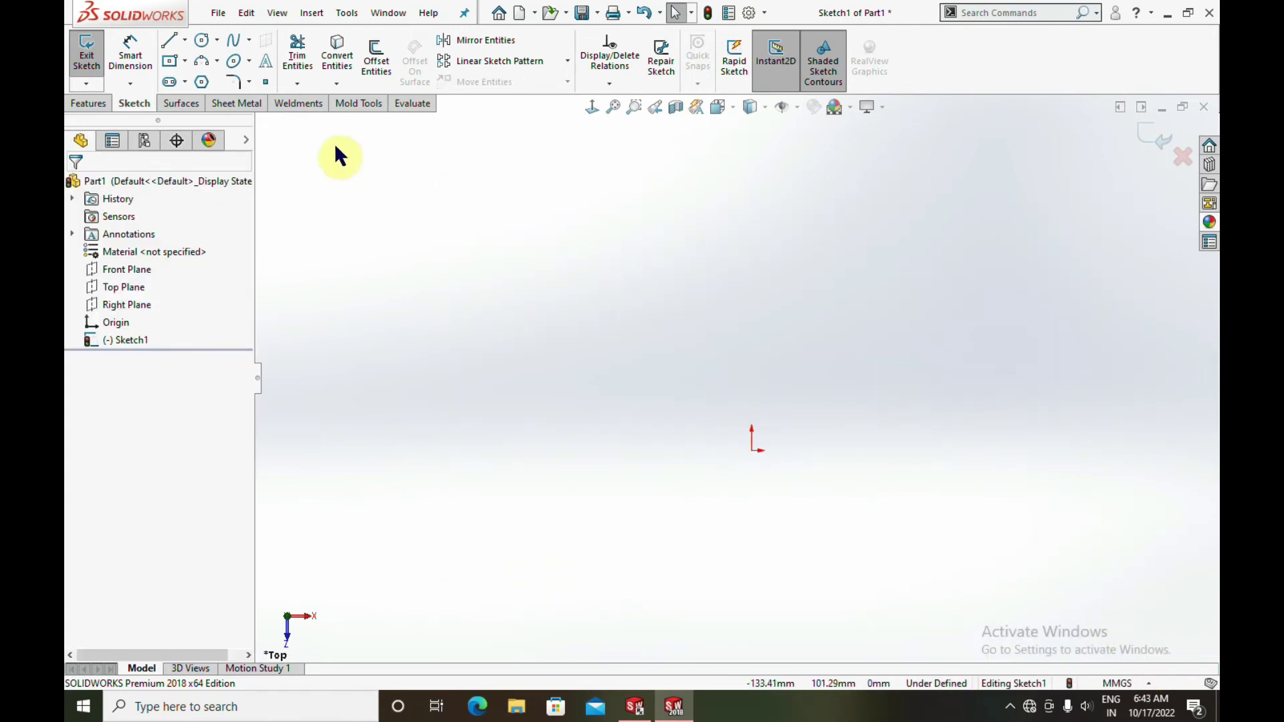
Step: Draw a center rectangle centred on the origin
click(184, 61)
click(221, 97)
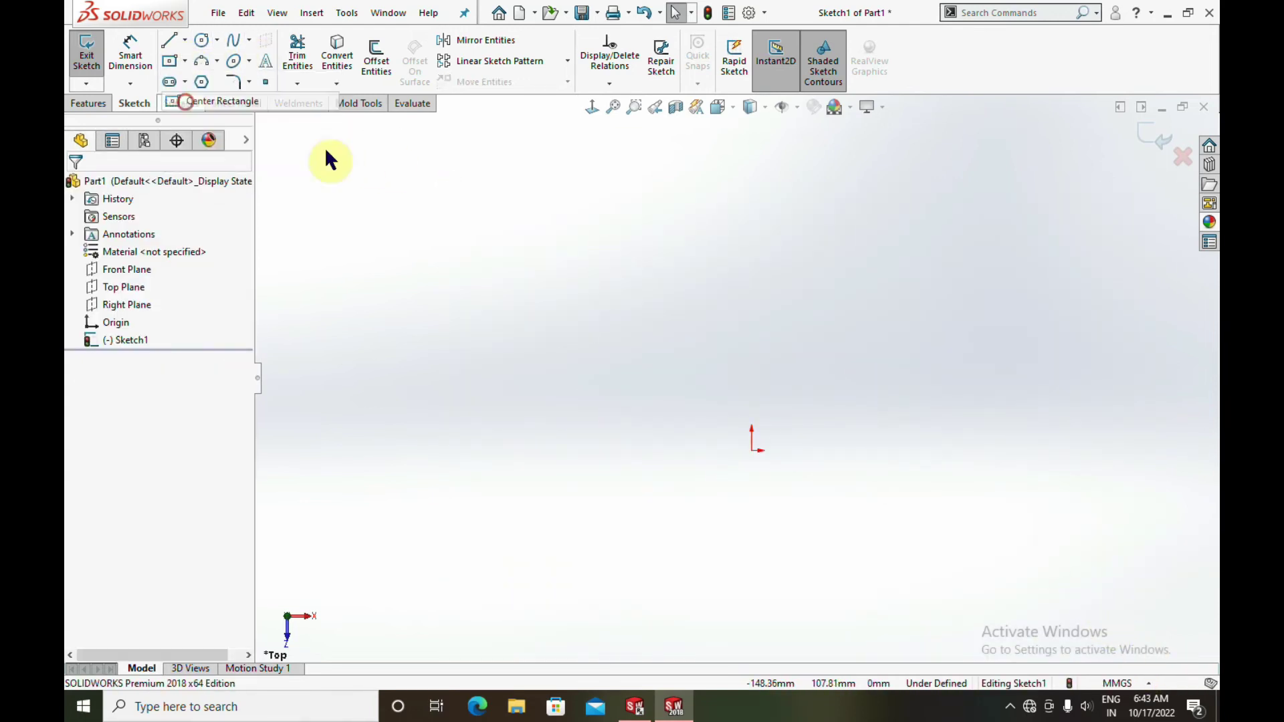
click(751, 450)
click(814, 313)
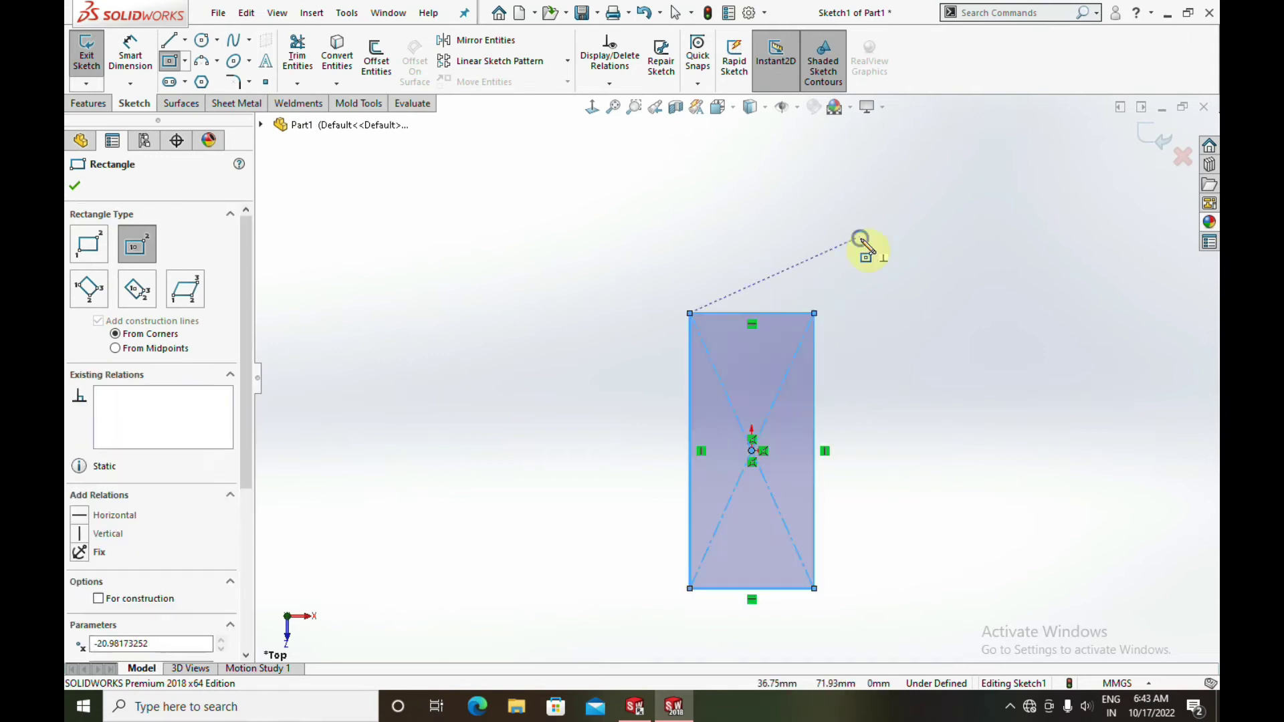
key(Escape)
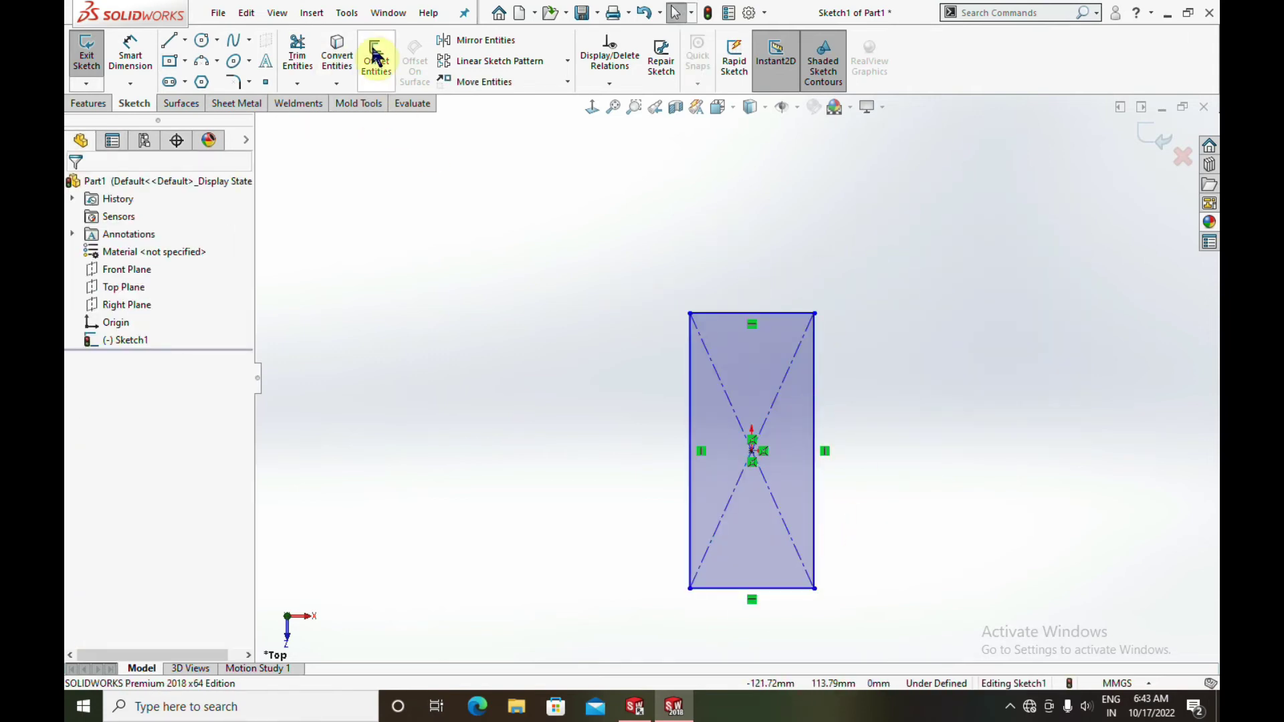
click(376, 58)
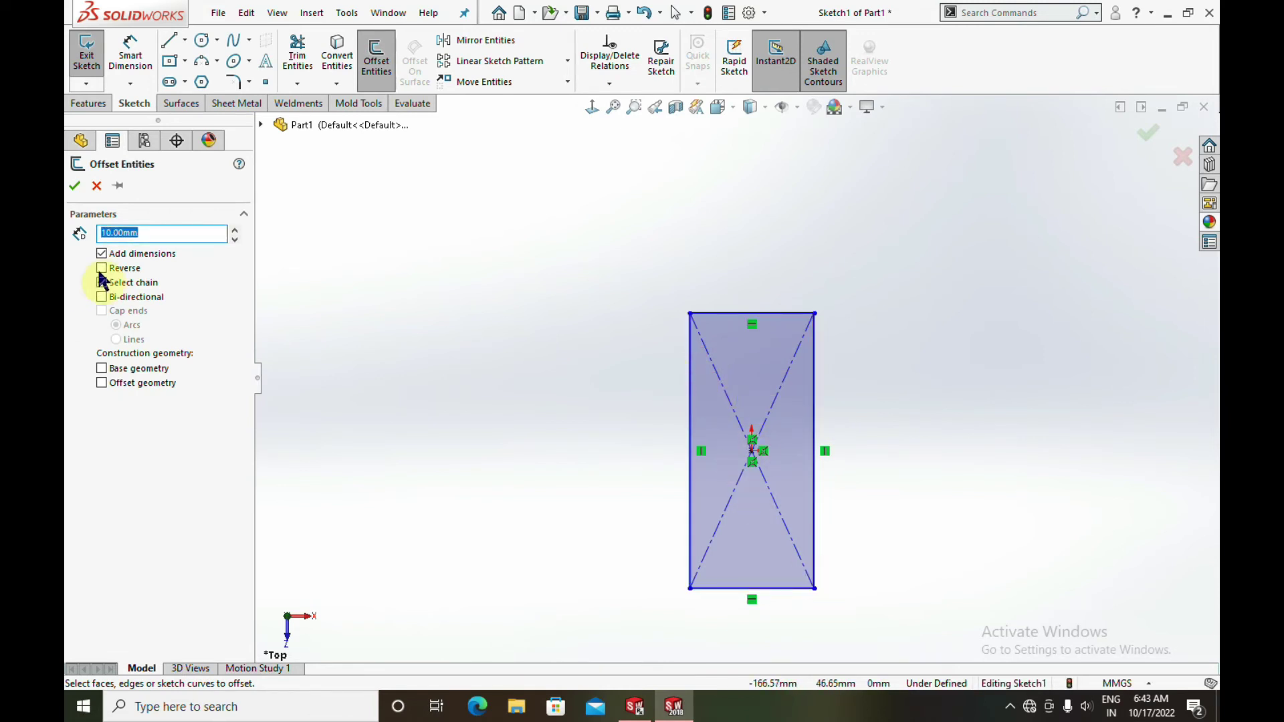
Step: Set a 5 mm offset on the center rectangle, trying both offset directions
scroll(709, 475, up, 1)
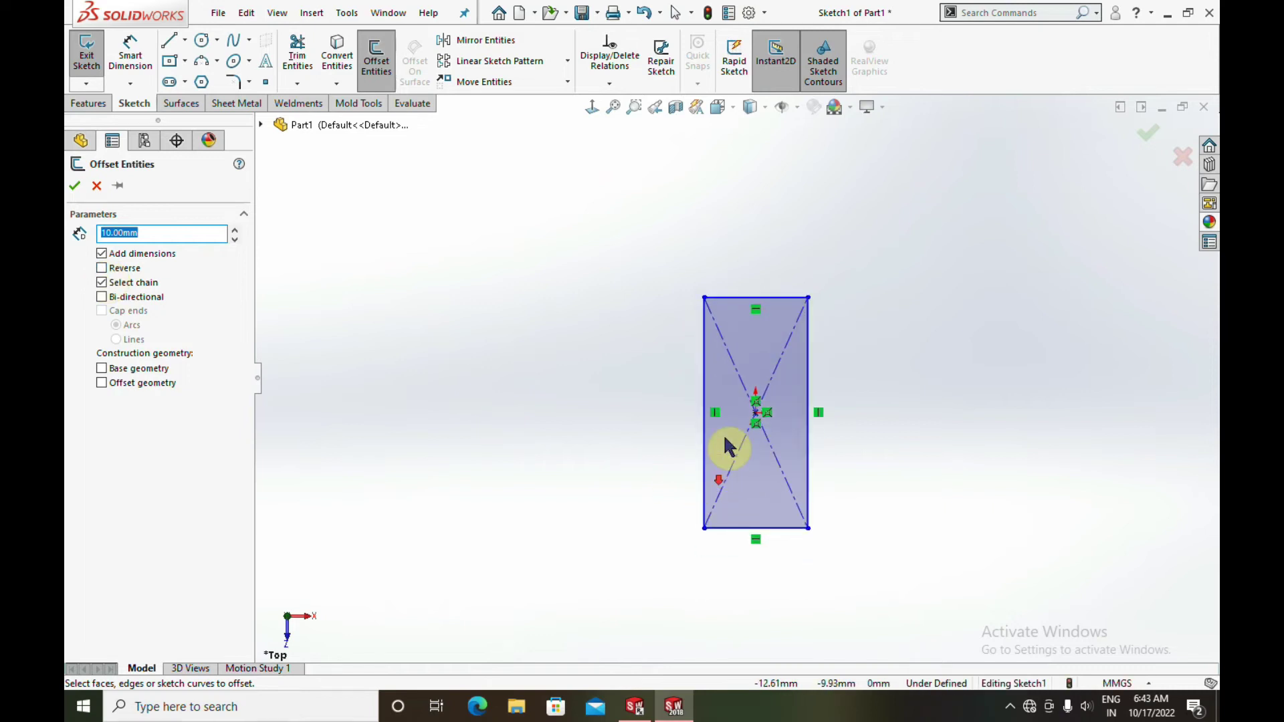
scroll(762, 402, up, 3)
scroll(735, 368, down, 4)
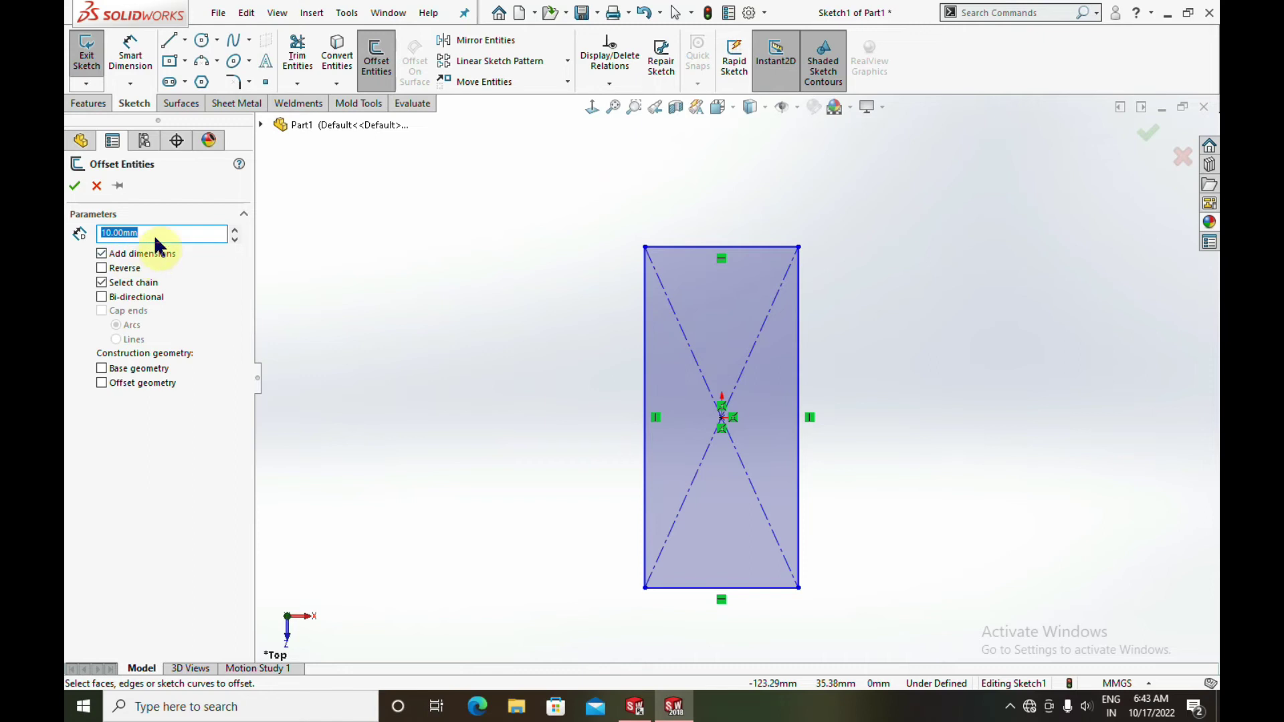
drag(161, 228, 71, 234)
text(5)
click(758, 253)
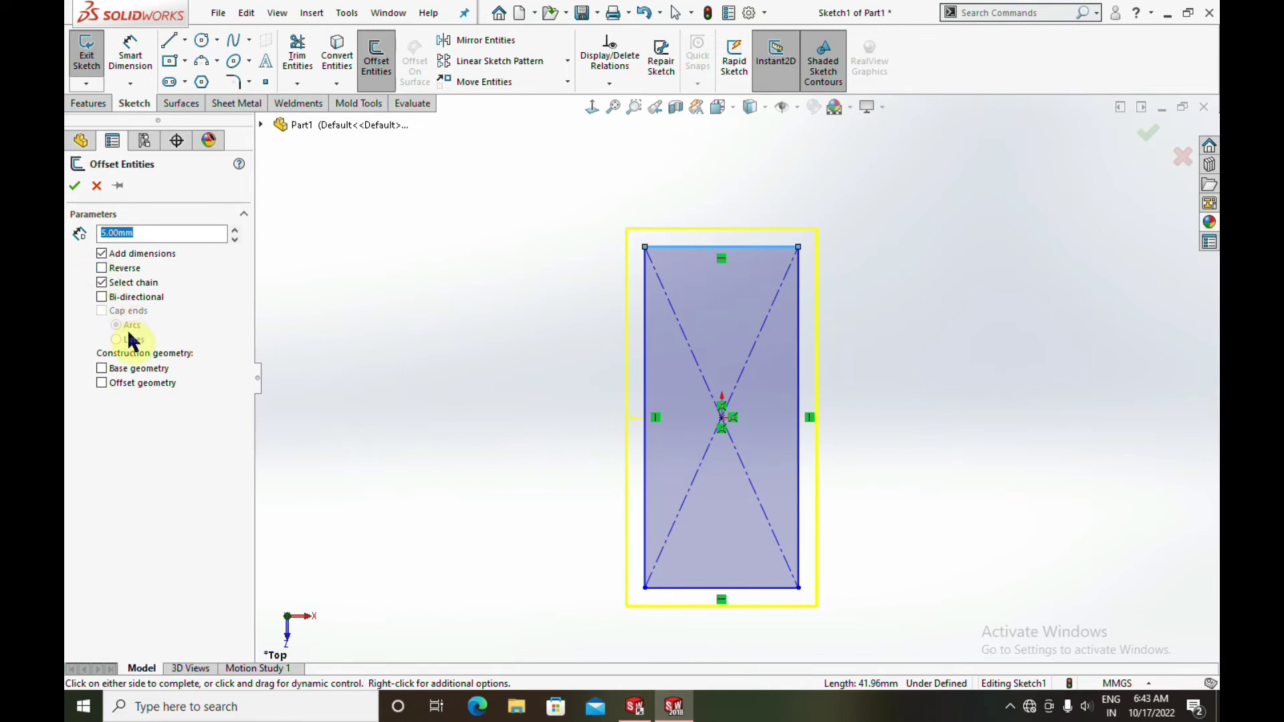
click(102, 269)
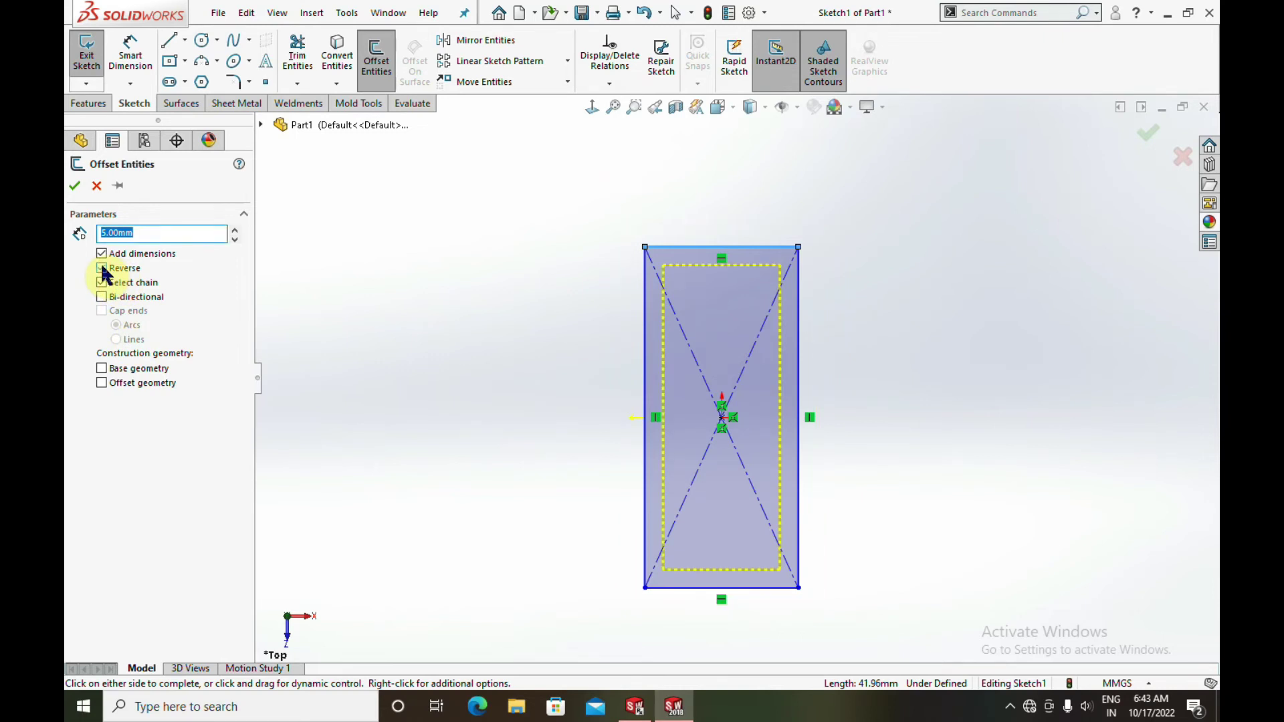
click(102, 268)
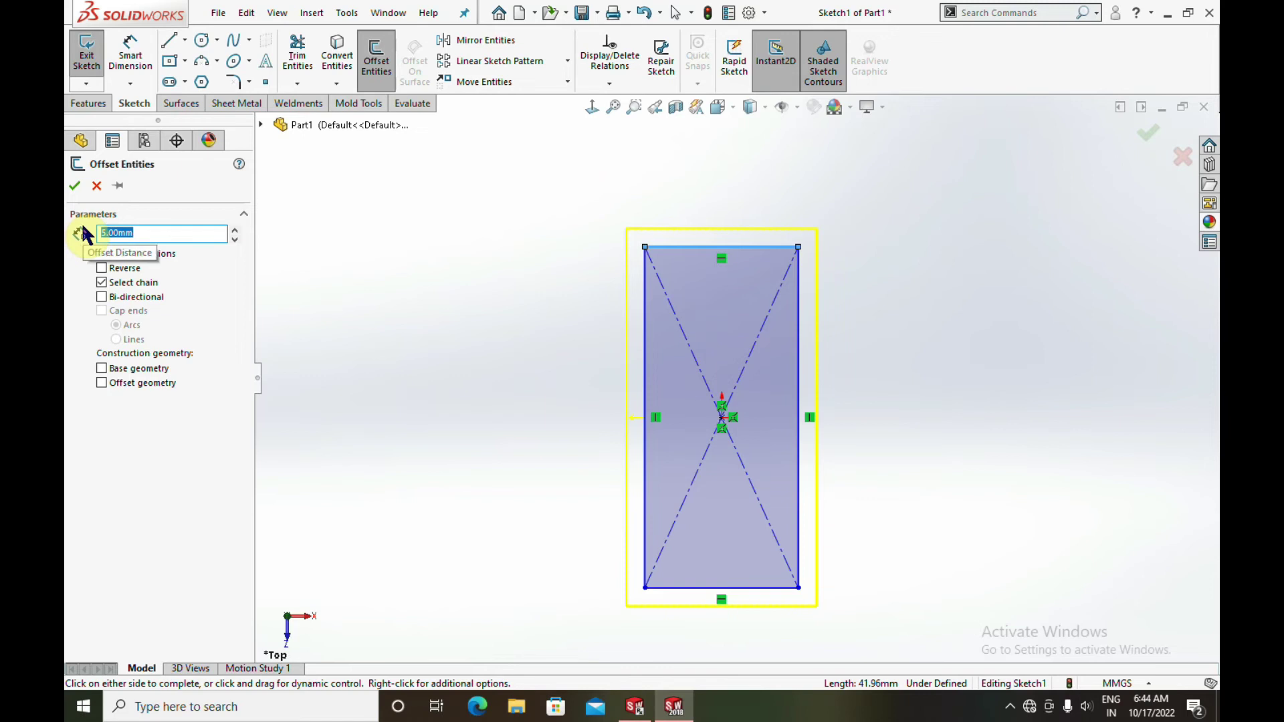
Step: Apply the offset bi-directionally with base geometry as construction, then undo it
click(101, 297)
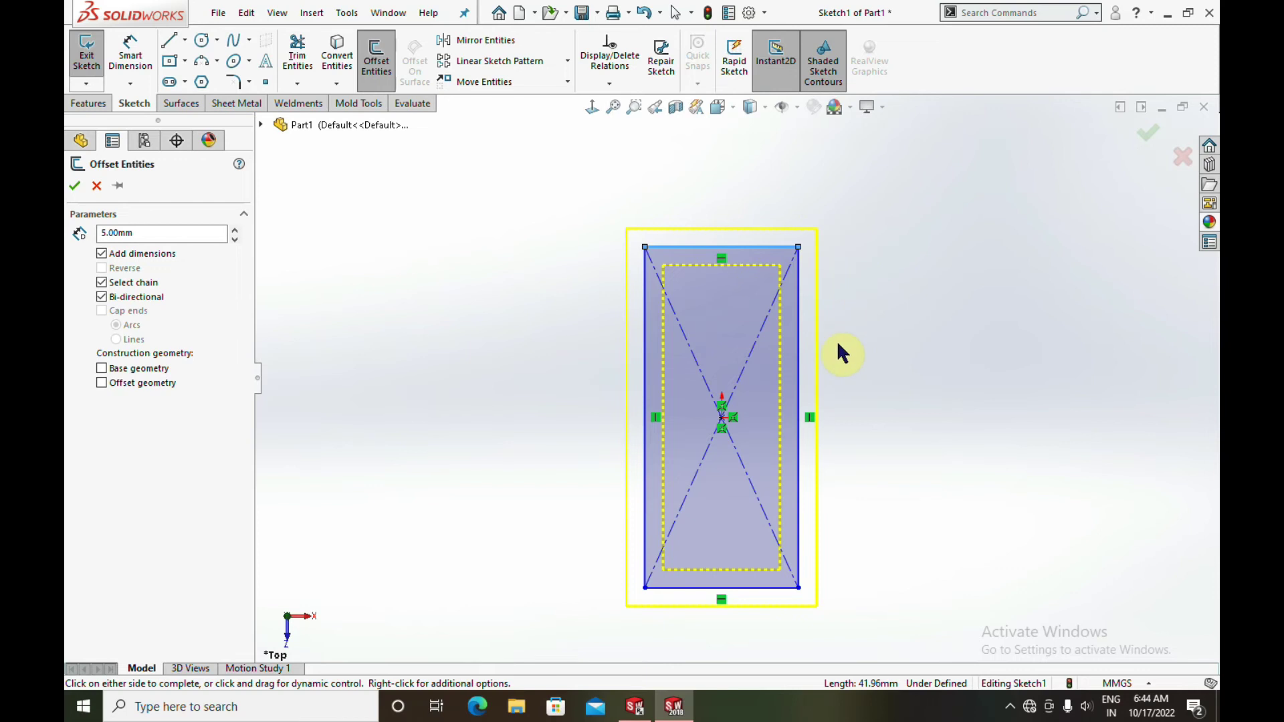
click(102, 369)
click(74, 185)
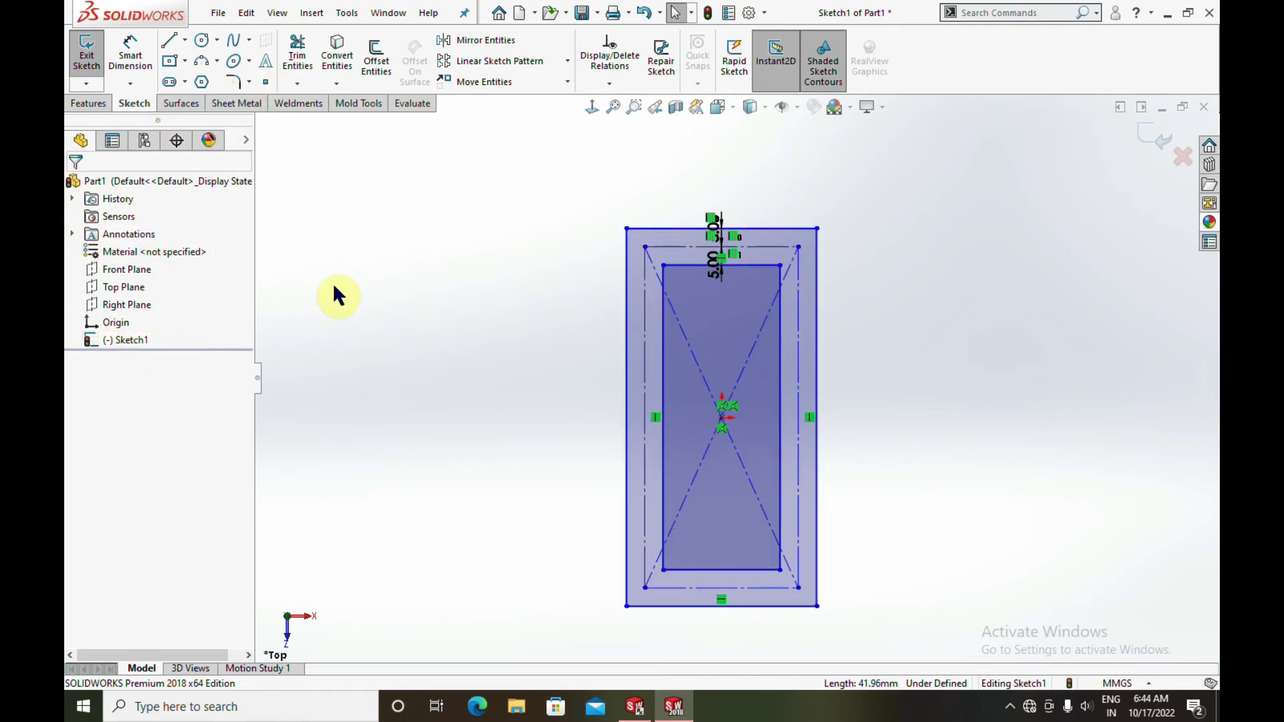
key(ctrl+z)
Step: Reapply the 5 mm bi-directional offset with the offset outlines as construction geometry
click(349, 60)
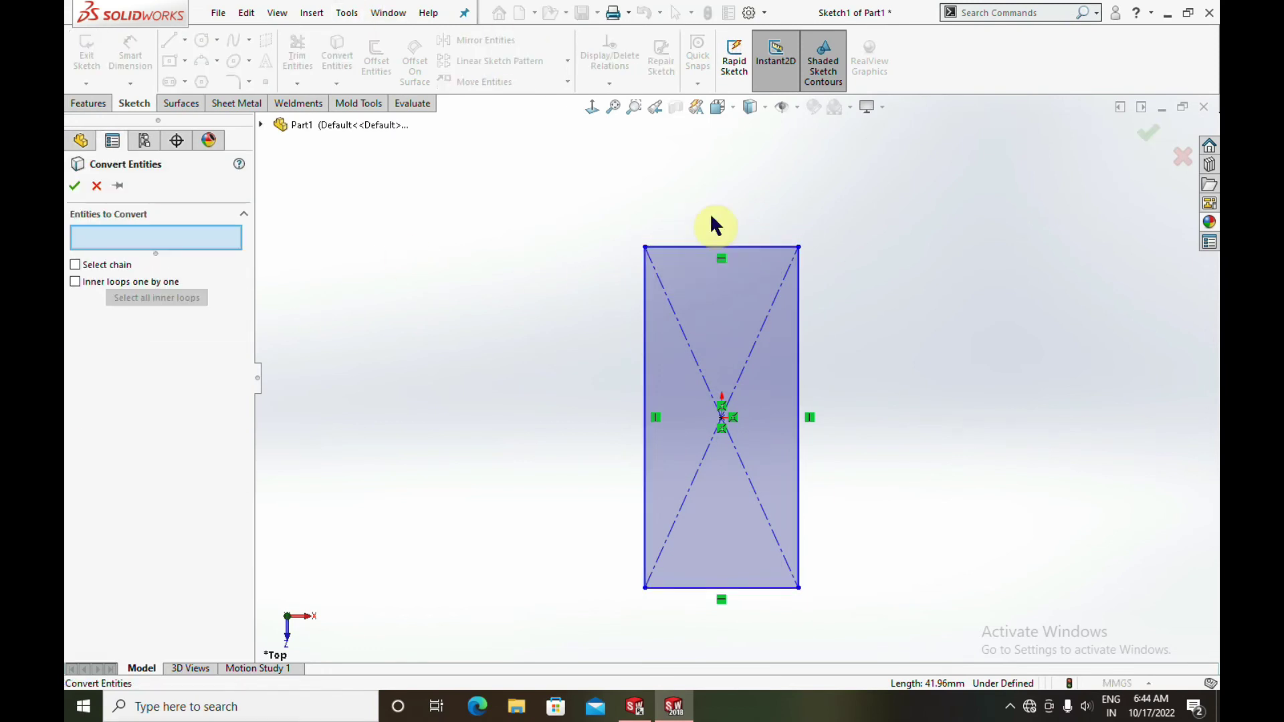
click(696, 246)
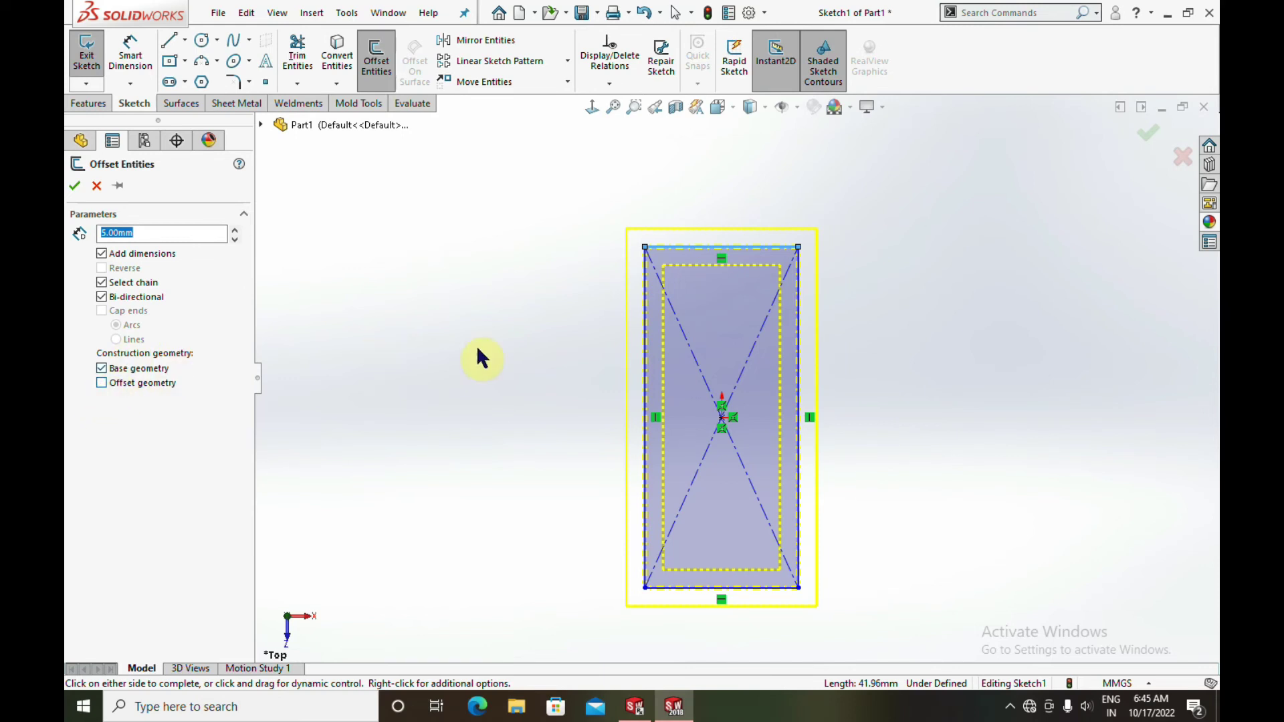
click(106, 370)
click(101, 383)
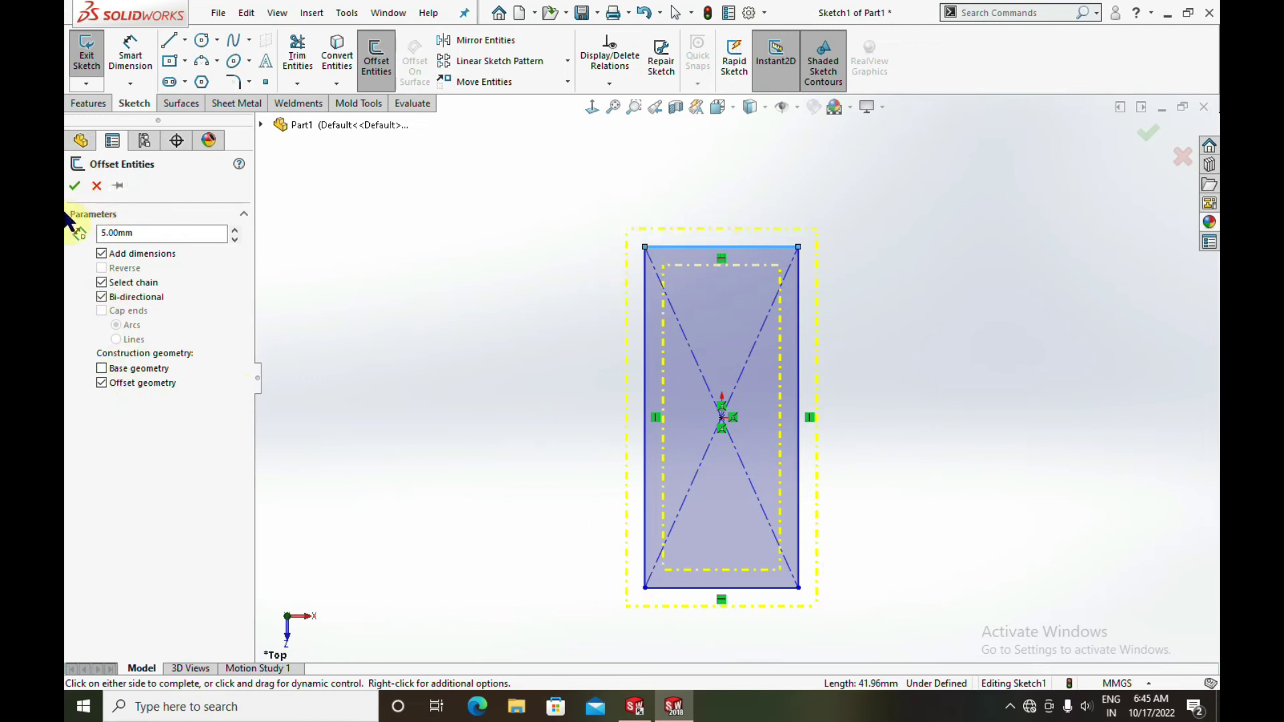
click(75, 186)
scroll(713, 332, down, 2)
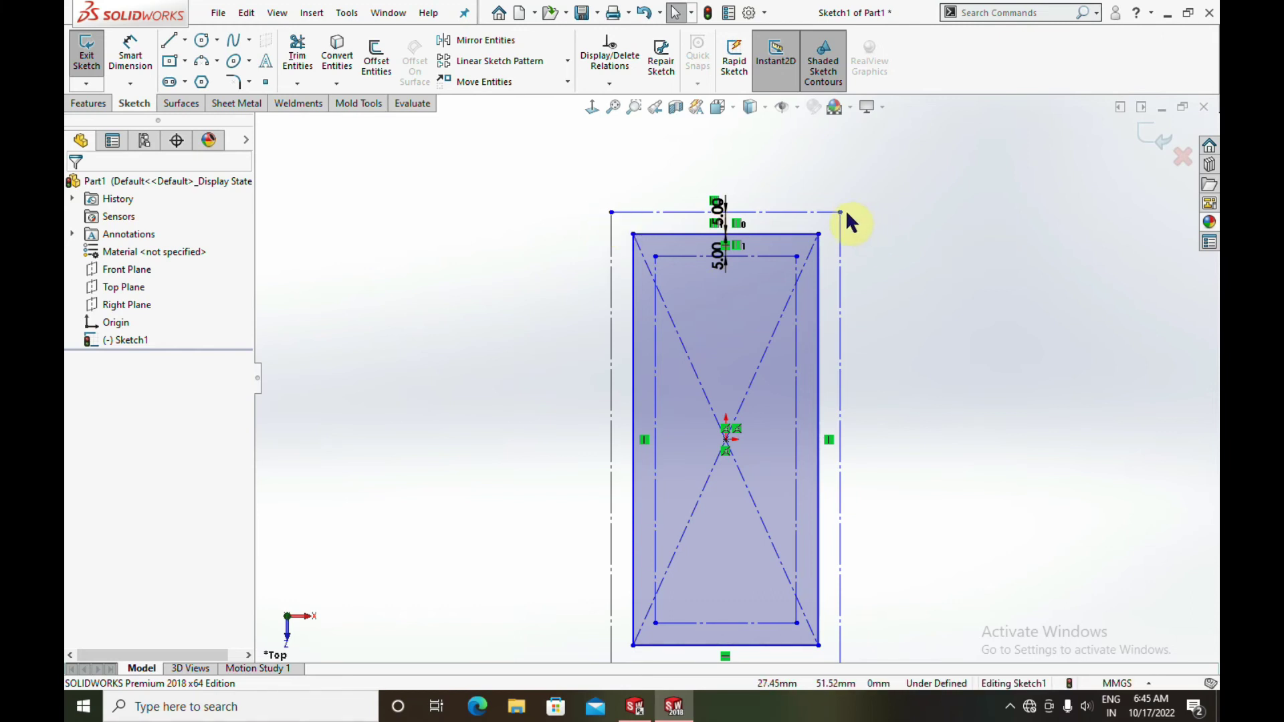
Step: Clear the sketch and redraw a center rectangle at the origin
key(z)
click(935, 403)
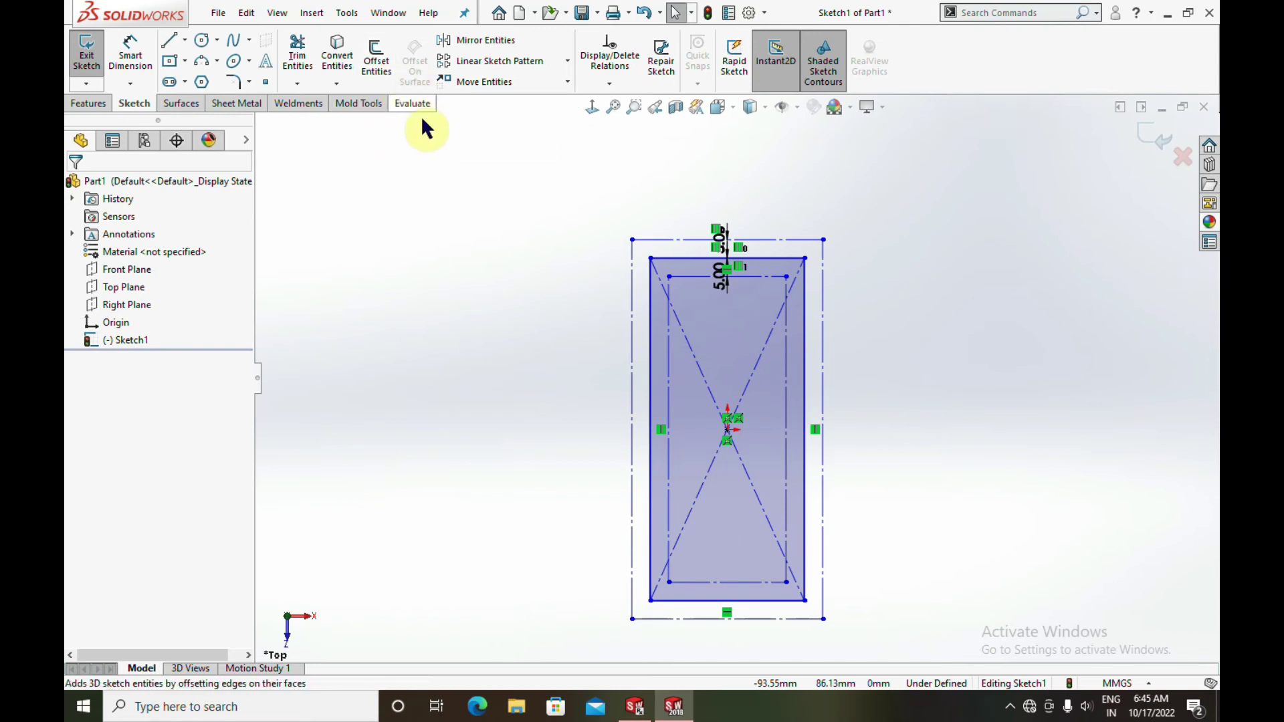
drag(385, 185, 1185, 662)
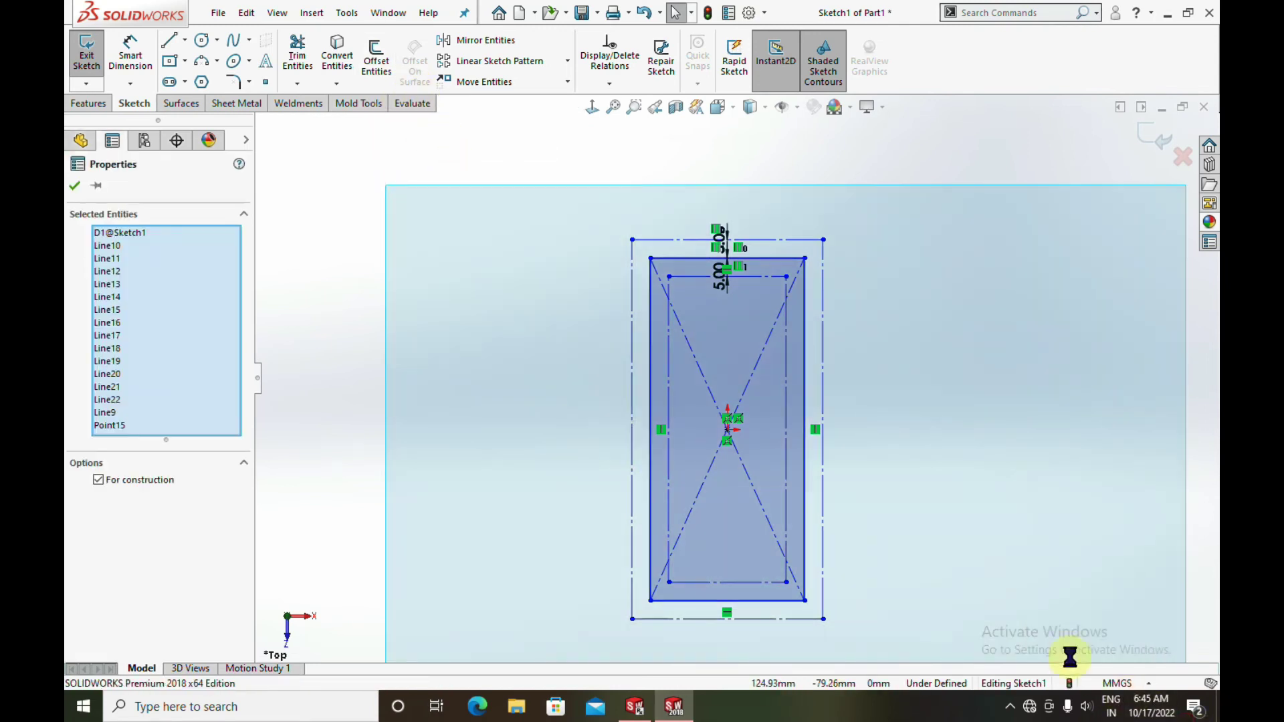
key(Delete)
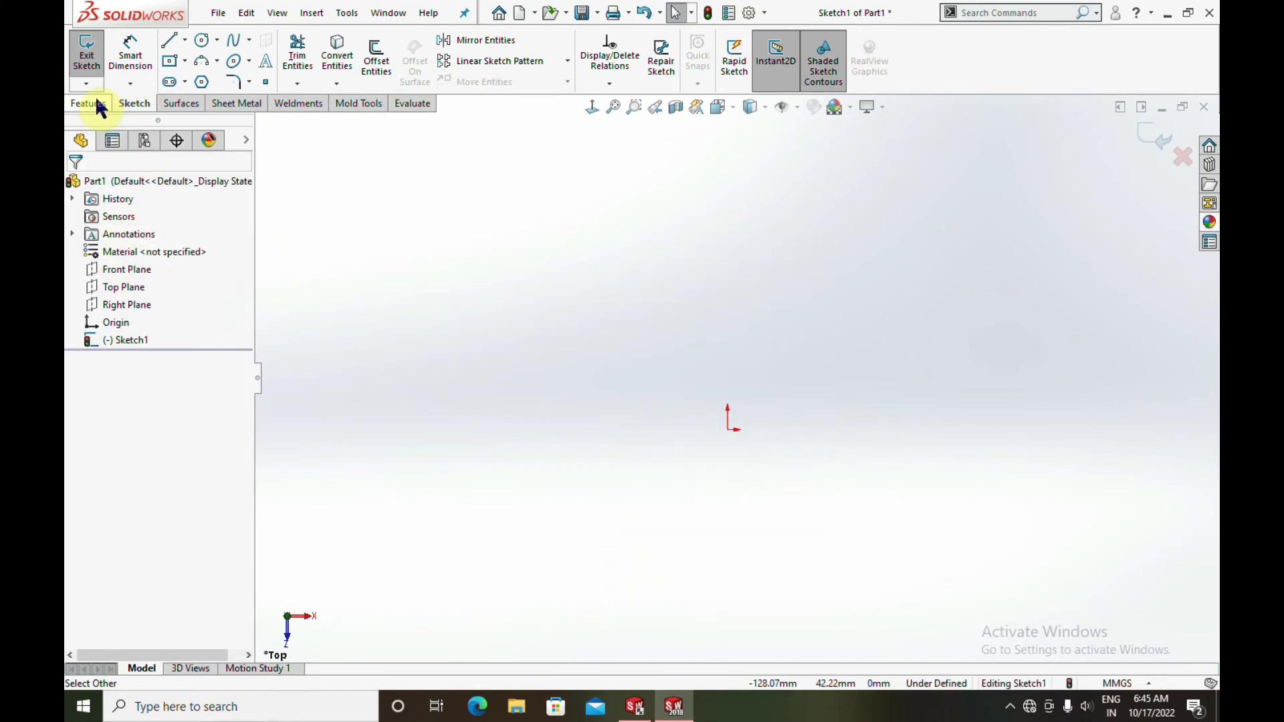
click(170, 61)
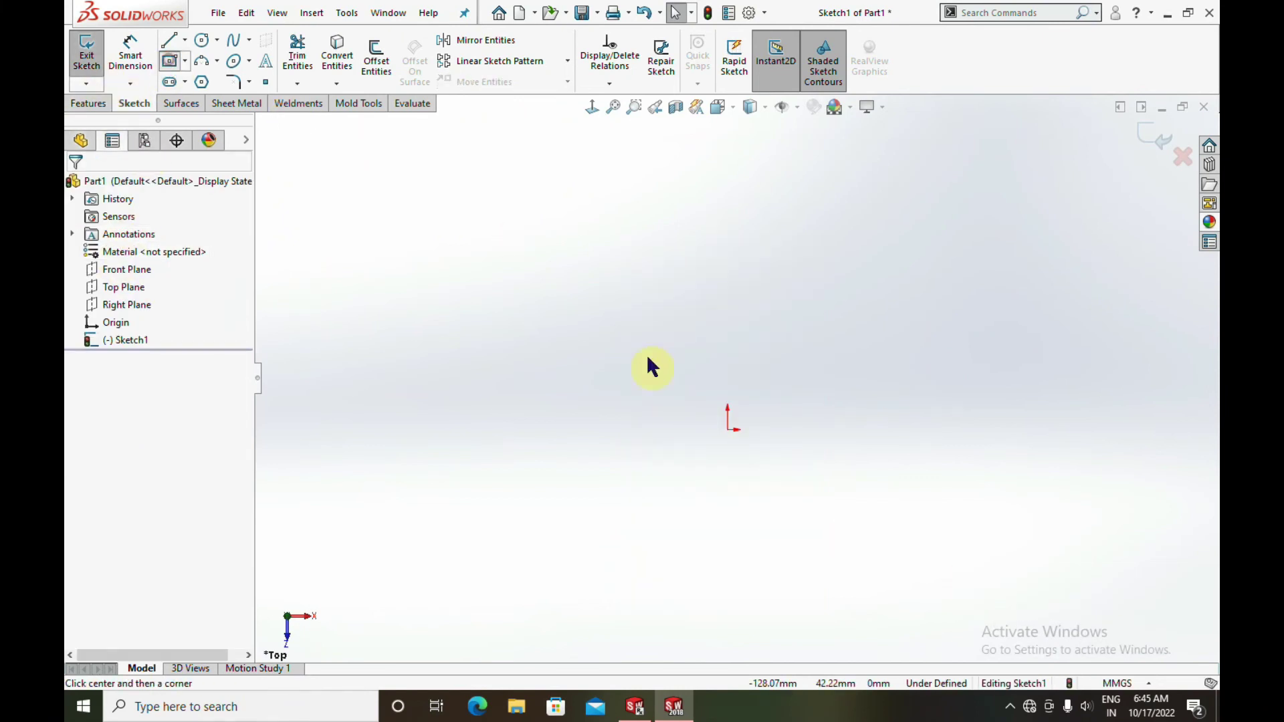
click(728, 429)
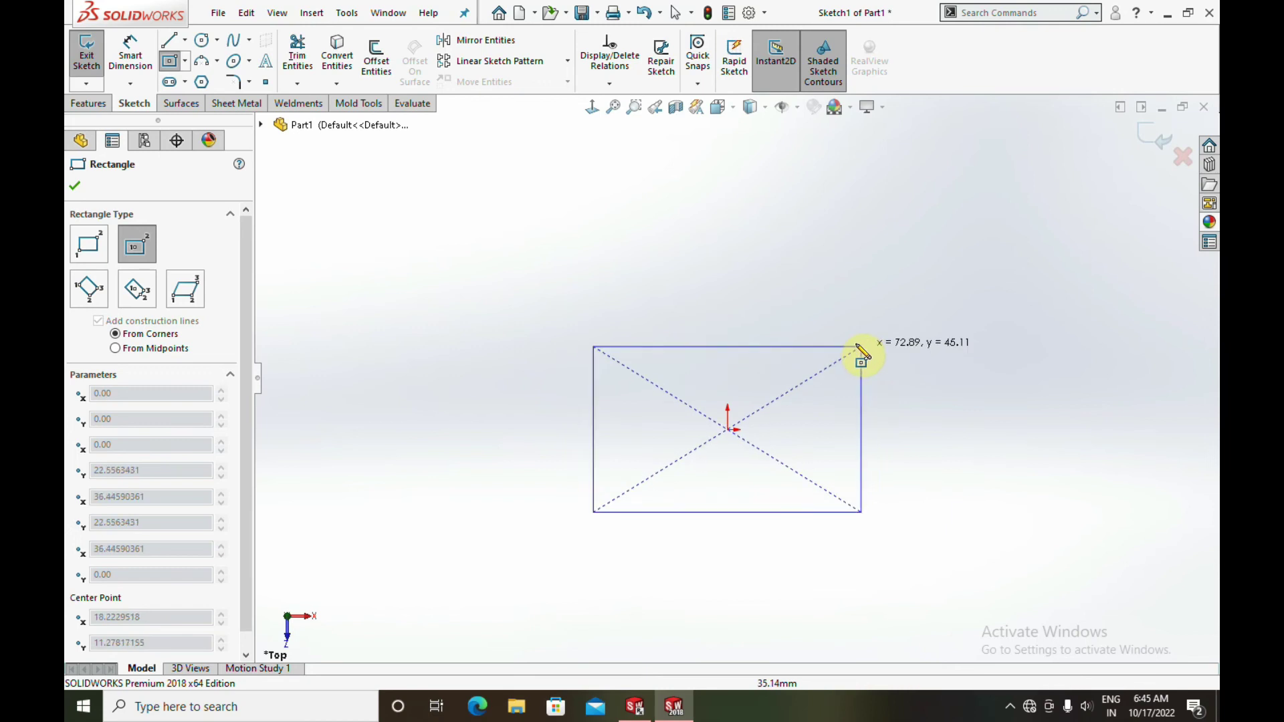
click(860, 336)
key(Escape)
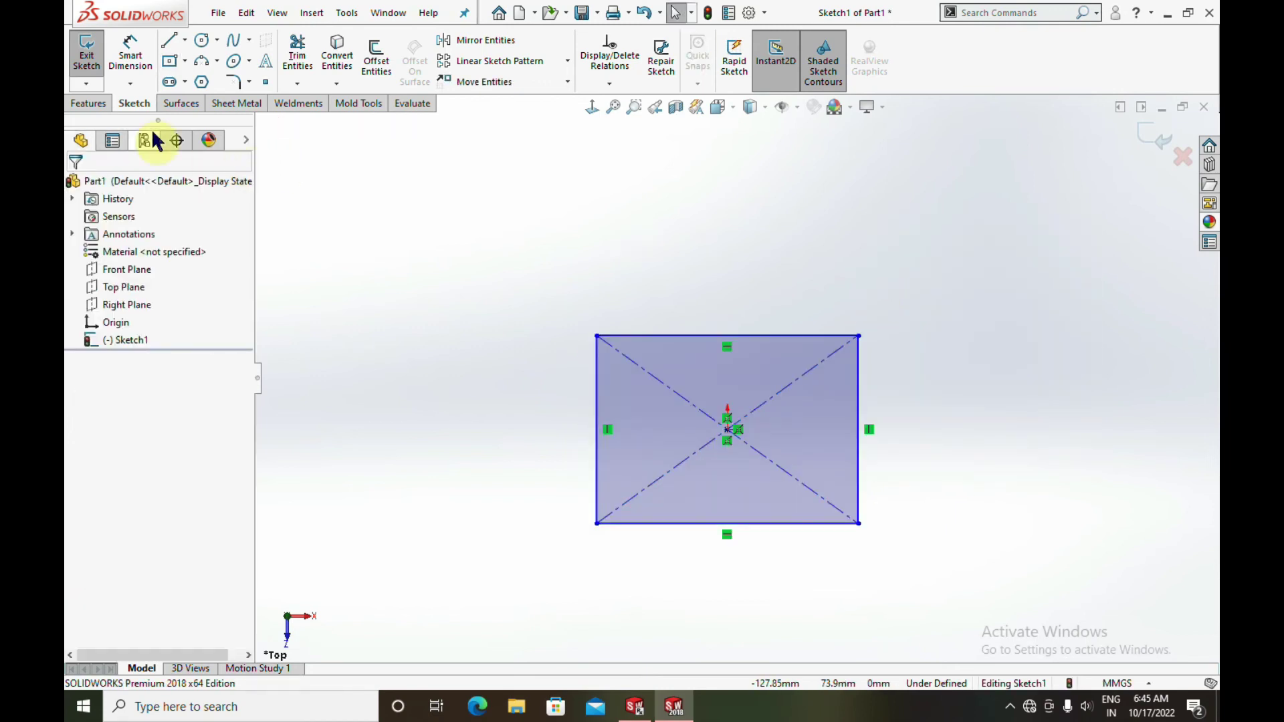
Step: Extrude the rectangle 10 mm into the solid Boss-Extrude1
click(88, 104)
click(93, 57)
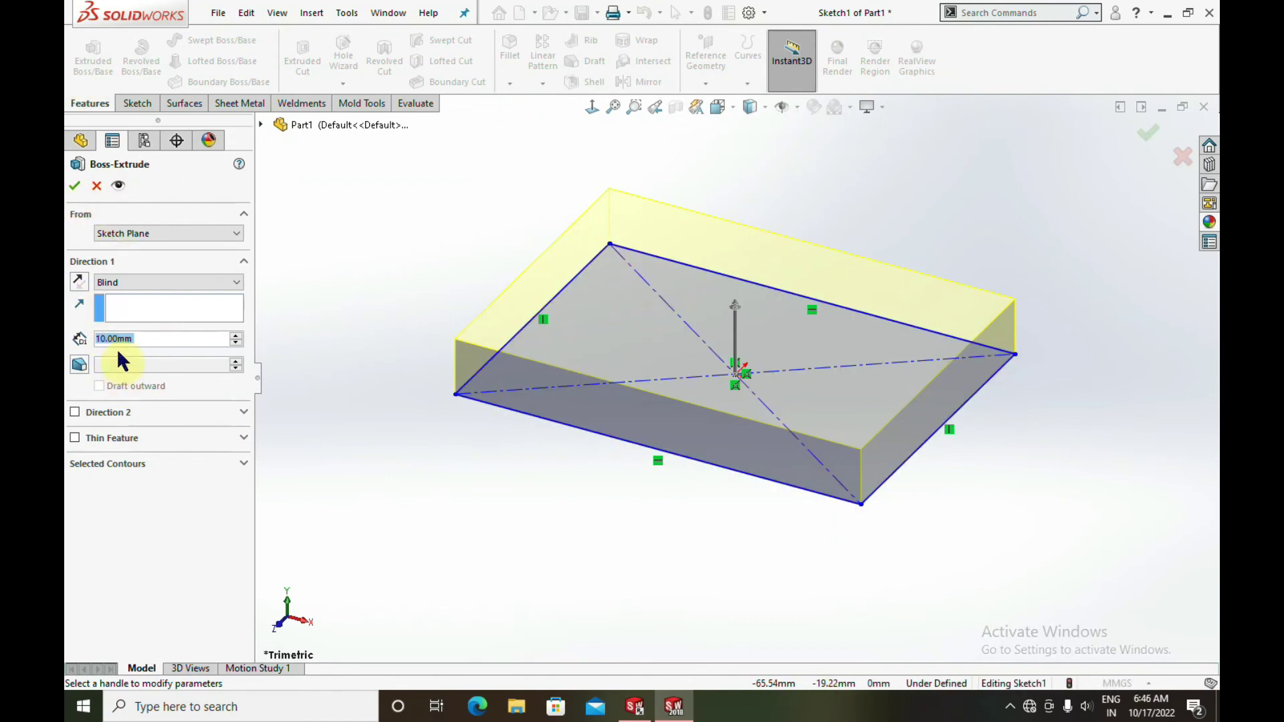
click(74, 186)
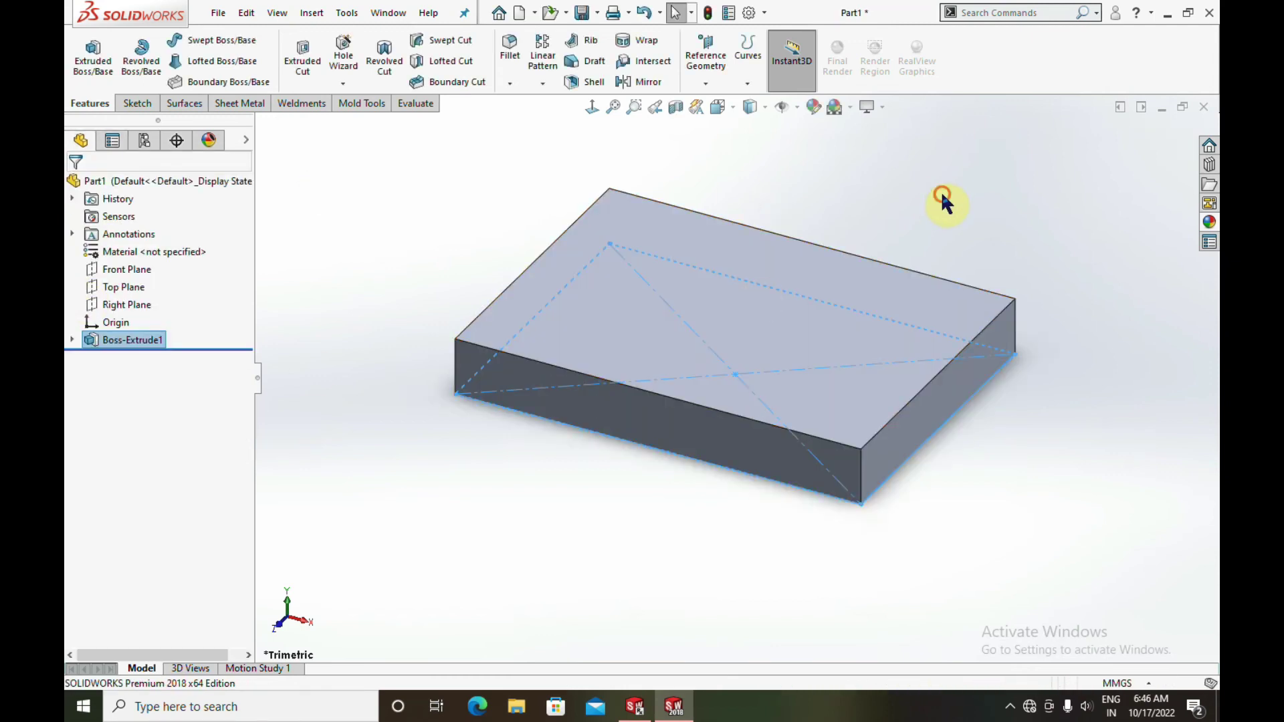
middle_drag(1008, 256, 886, 202)
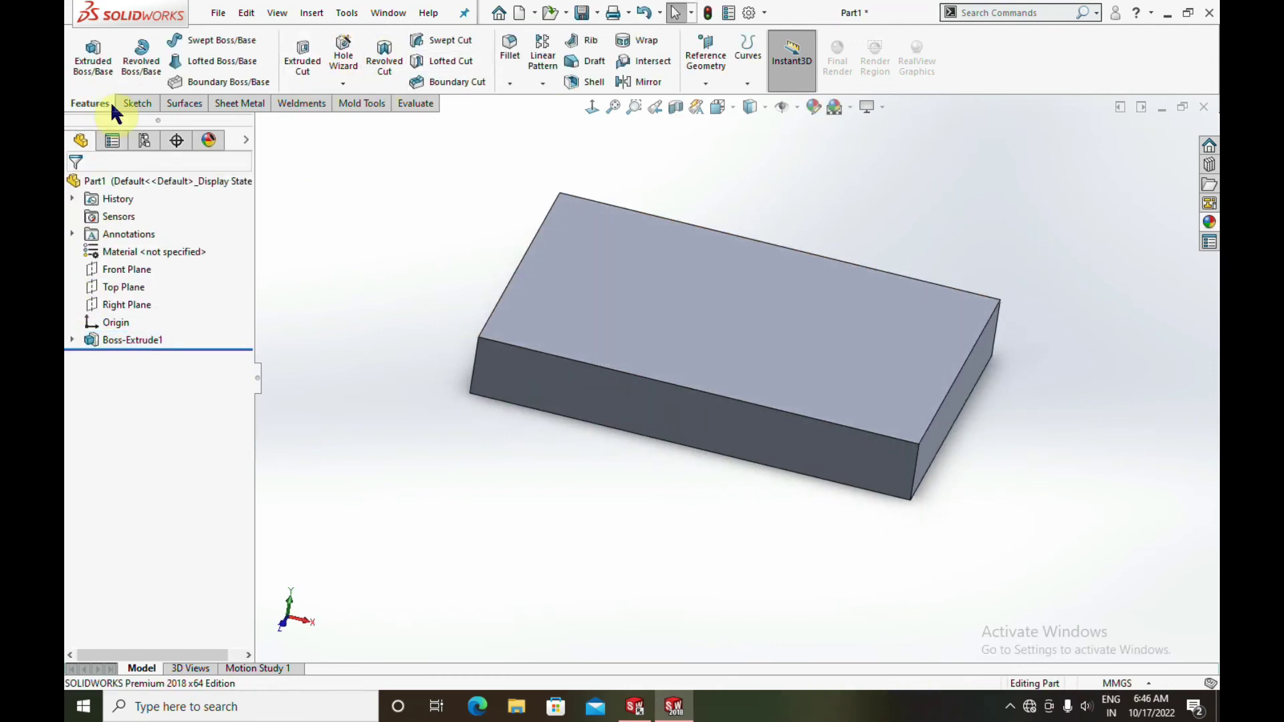
Step: Create a 10 mm inward Offset On Surface outline on the block's top face
click(137, 103)
click(416, 57)
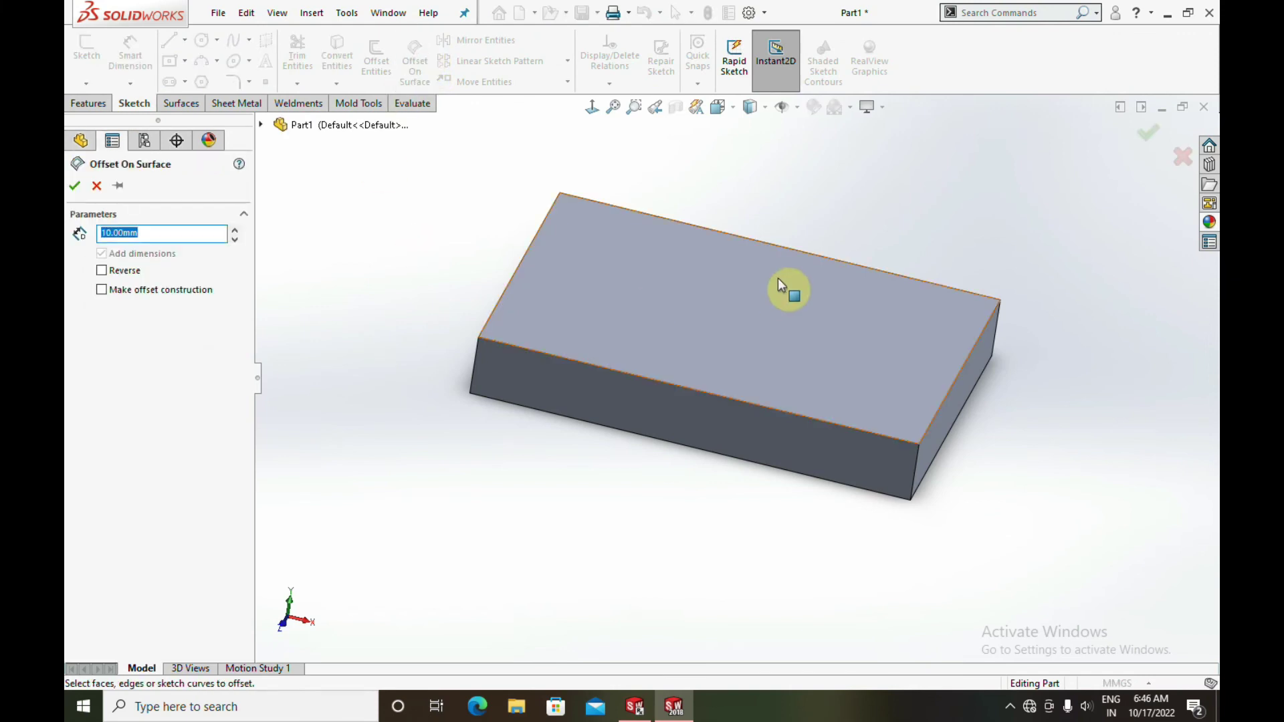
click(683, 332)
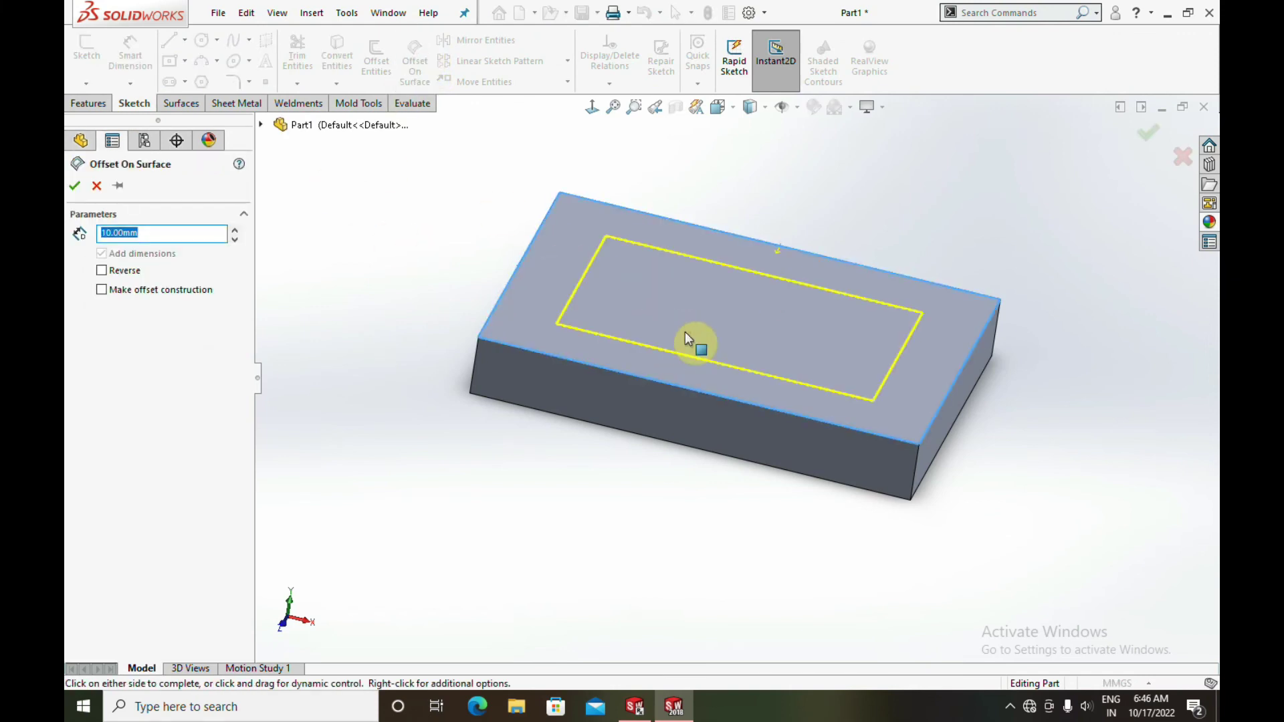
scroll(706, 359, up, 3)
mouse_move(705, 361)
middle_down()
mouse_move(739, 321)
mouse_move(745, 267)
mouse_move(730, 358)
mouse_move(702, 376)
mouse_move(729, 395)
middle_up()
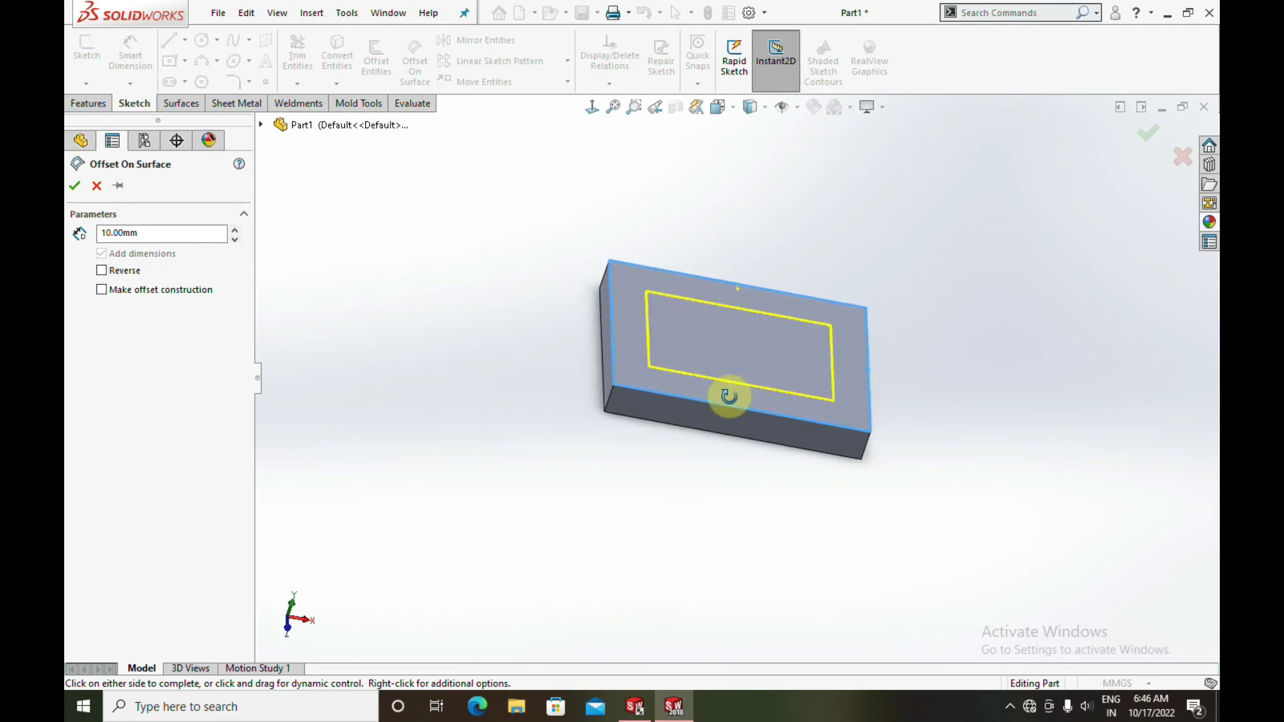
click(101, 271)
click(102, 271)
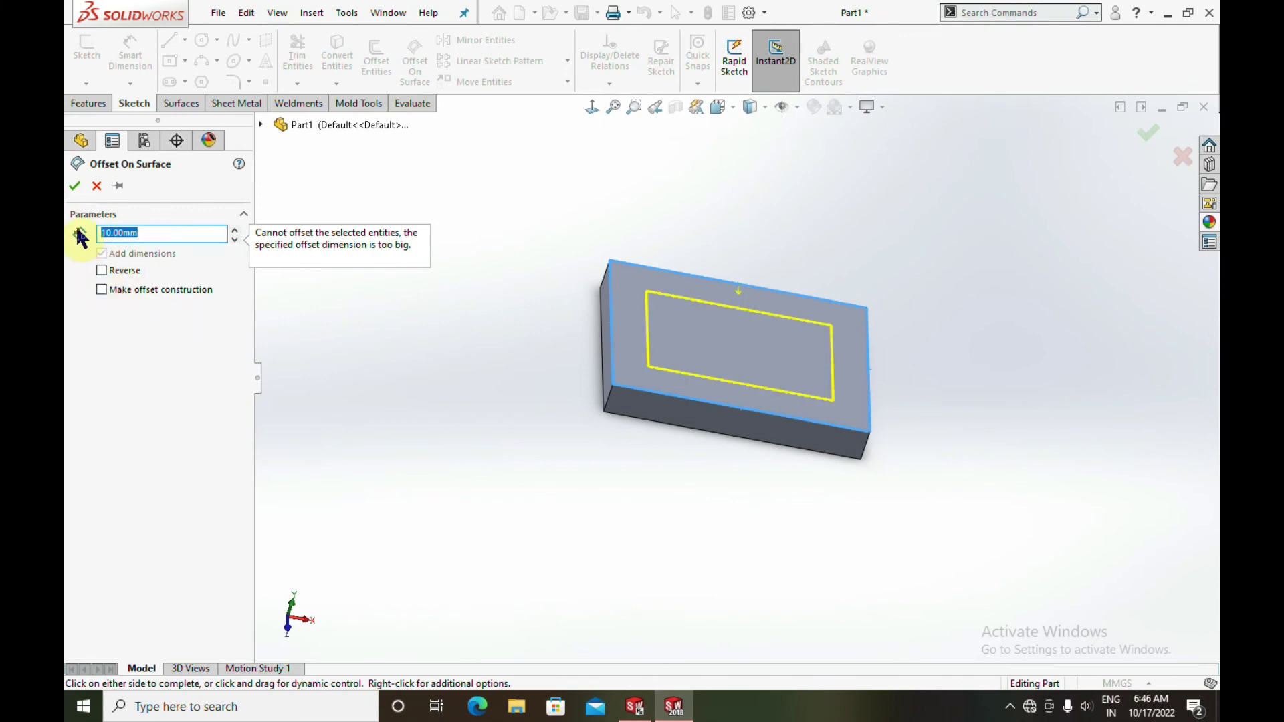
click(74, 186)
Step: Inspect the 3D sketch from new angles, then undo it back to the rectangle sketch
mouse_move(564, 416)
middle_down()
mouse_move(868, 402)
mouse_move(831, 387)
middle_up()
scroll(831, 387, down, 4)
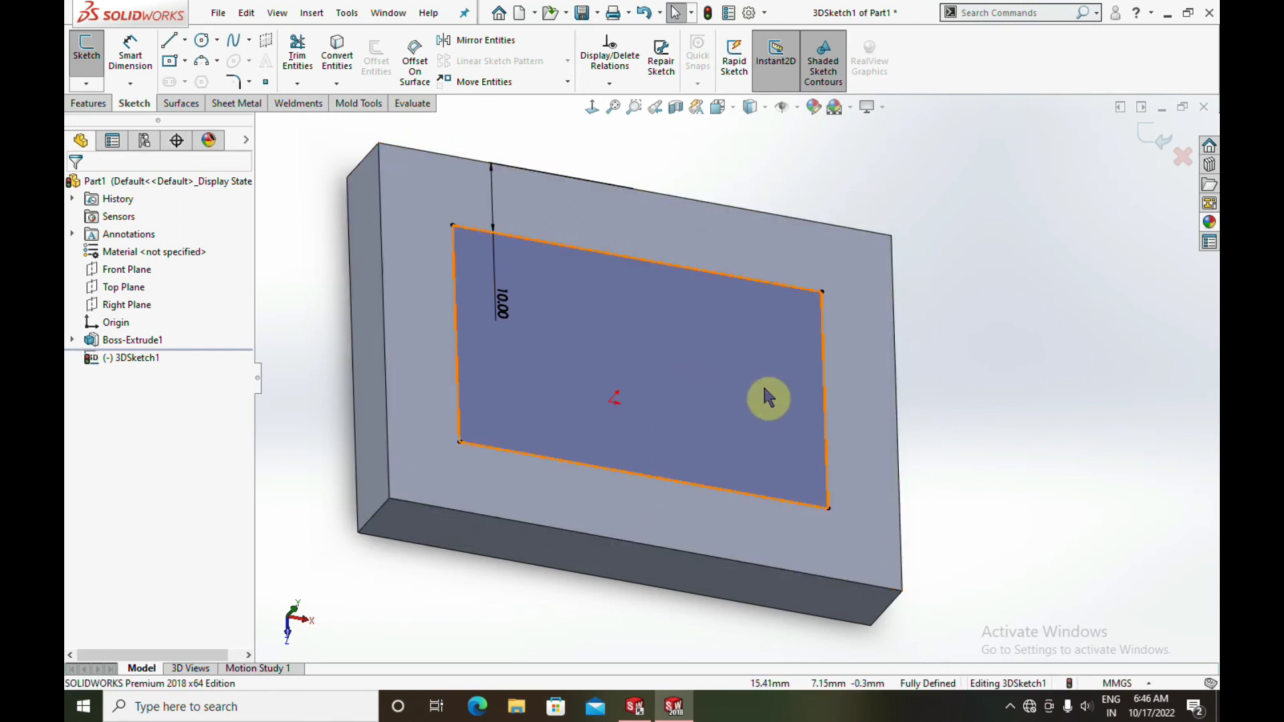
middle_drag(592, 464, 619, 451)
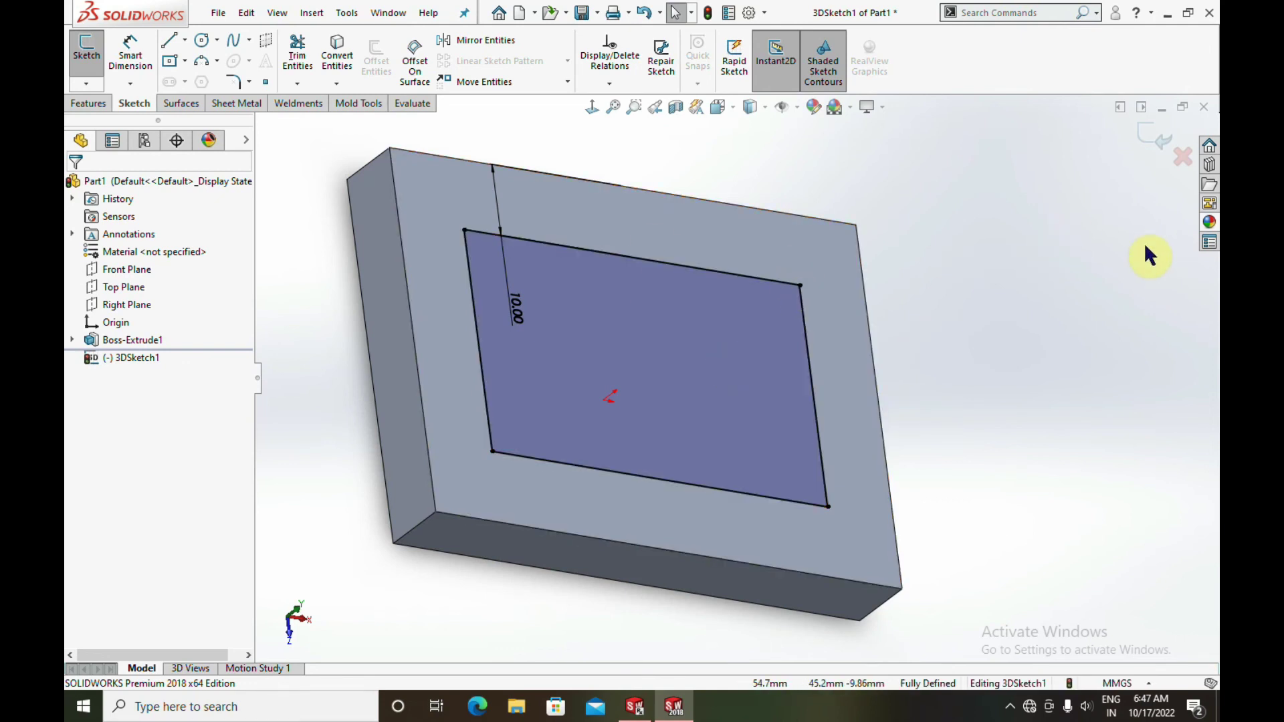
key(ctrl+z)
key(ctrl+z)
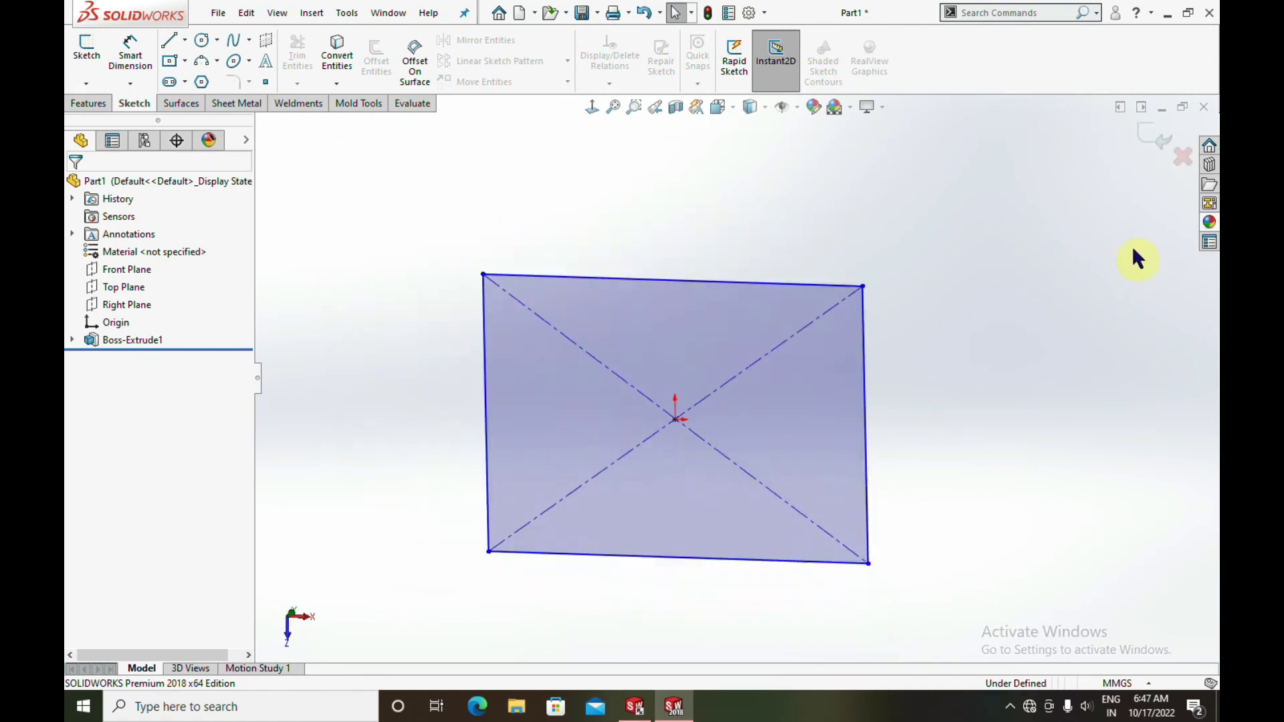
key(ctrl+z)
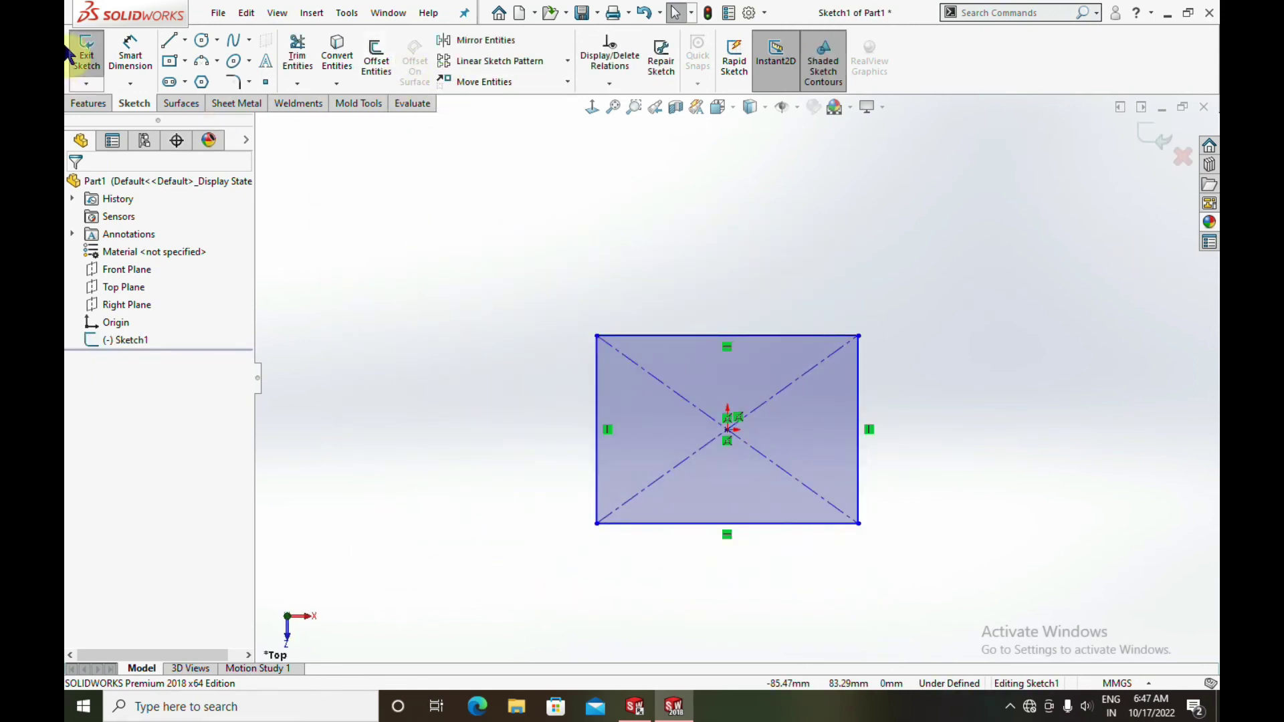
Step: Exit the center-rectangle sketch and cancel Offset On Surface, leaving Sketch1 unextruded
click(70, 52)
scroll(697, 449, down, 1)
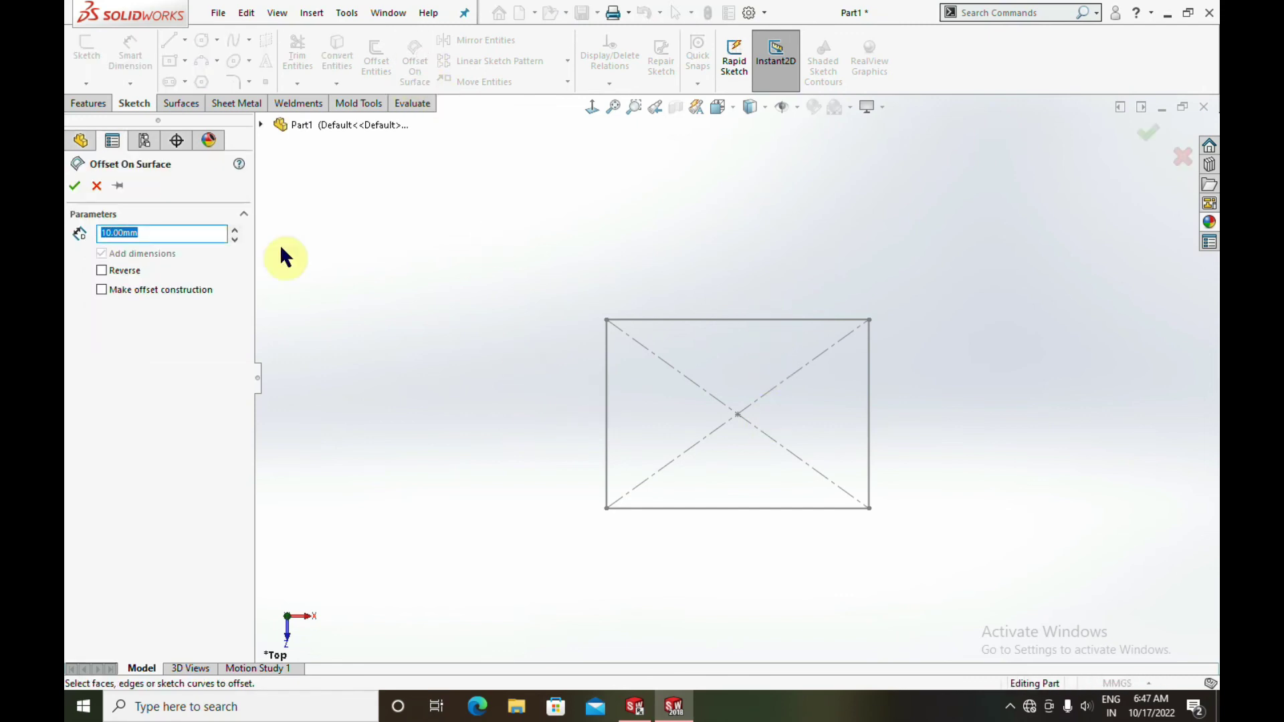
key(Escape)
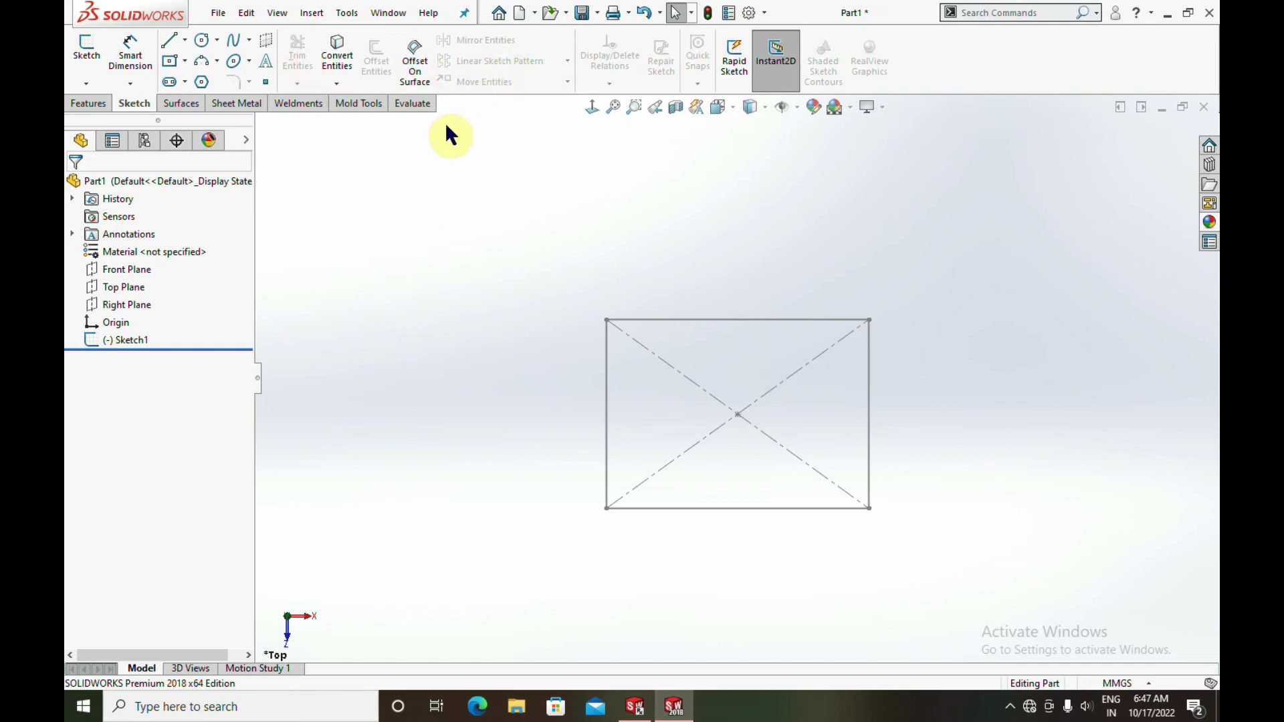
scroll(778, 423, down, 2)
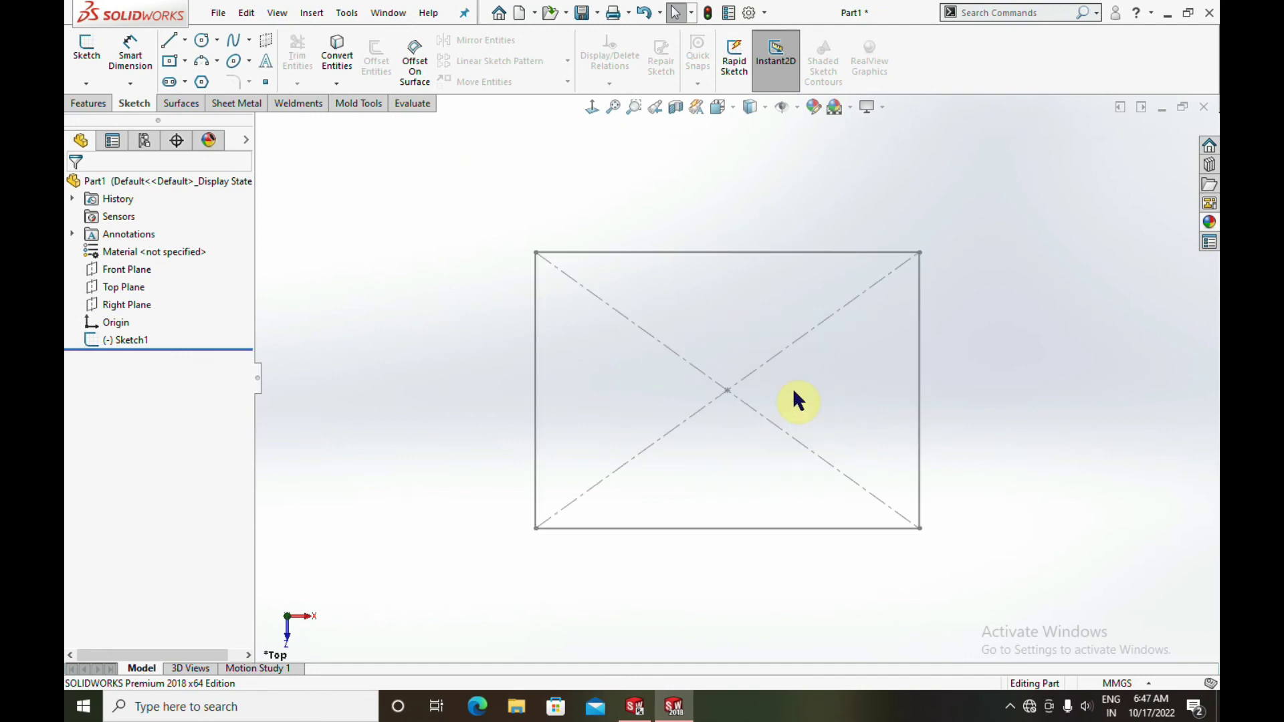